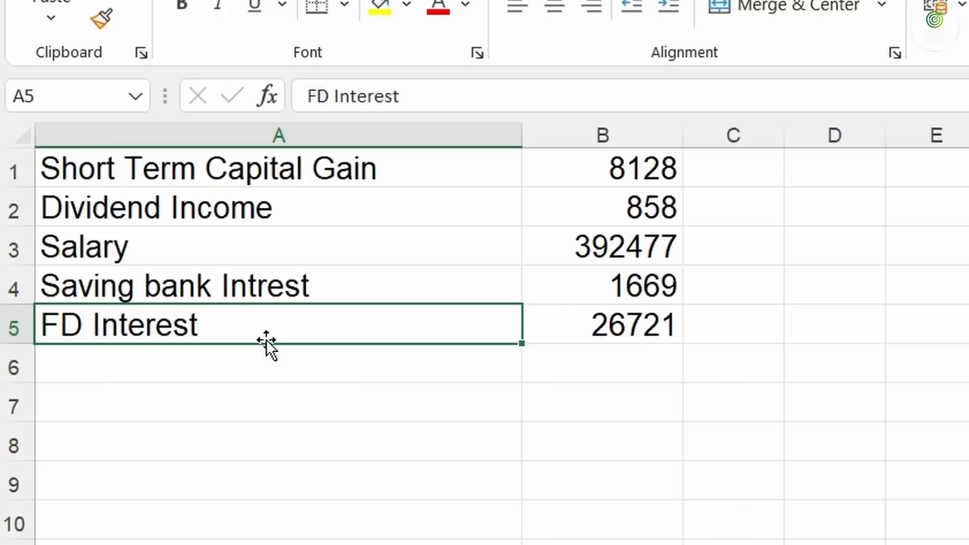
- Review the income heads and amounts in A1:B5 of Sheet1, from short term capital gain to FD interest
drag(632, 330, 352, 177)
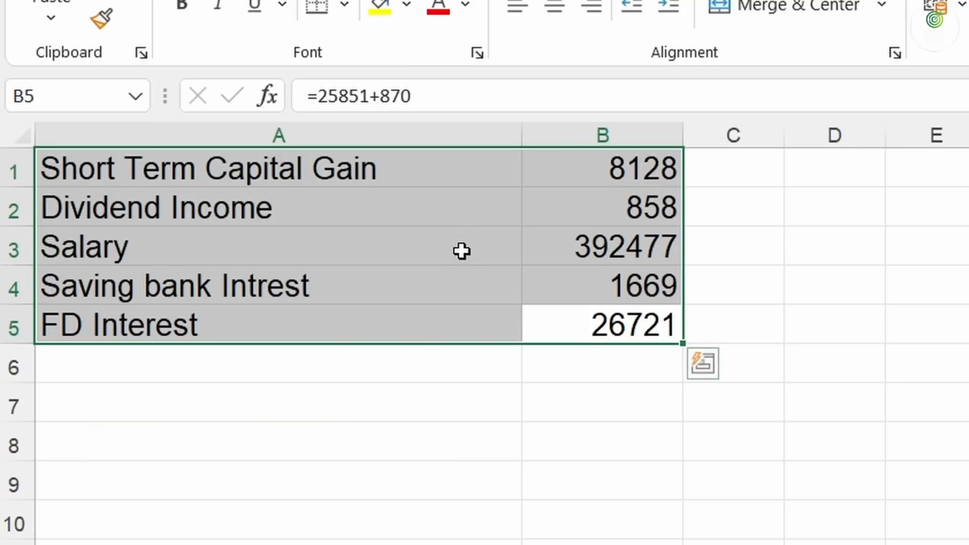
click(399, 173)
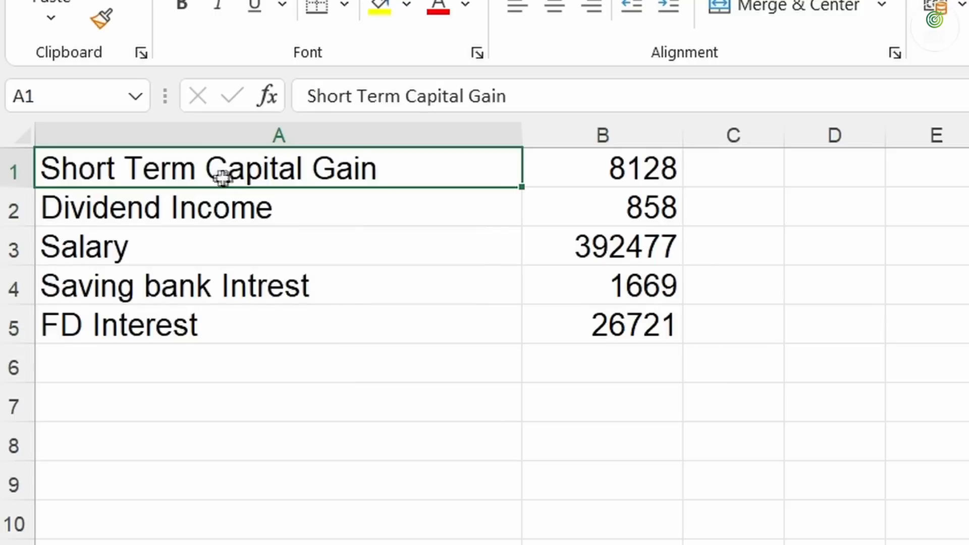
drag(219, 177, 589, 323)
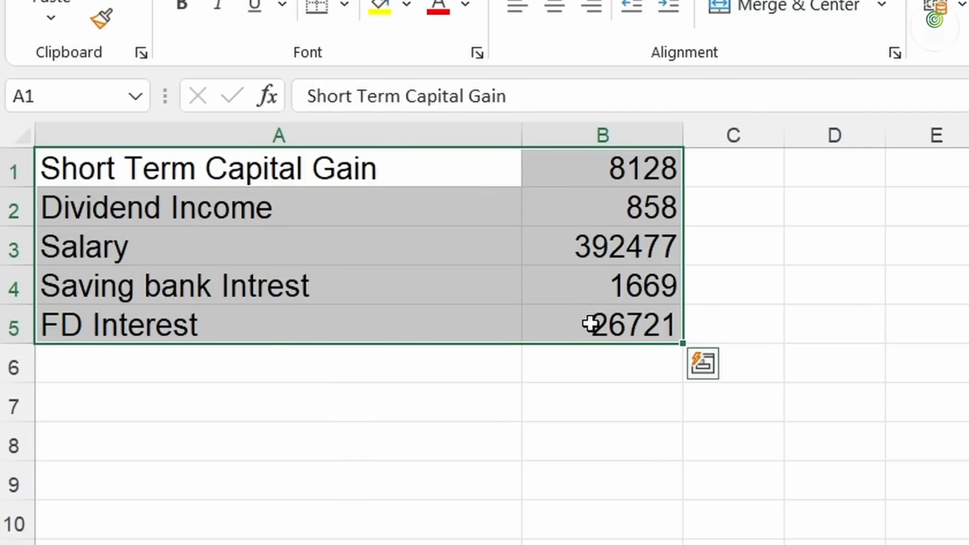
click(577, 253)
drag(216, 320, 211, 290)
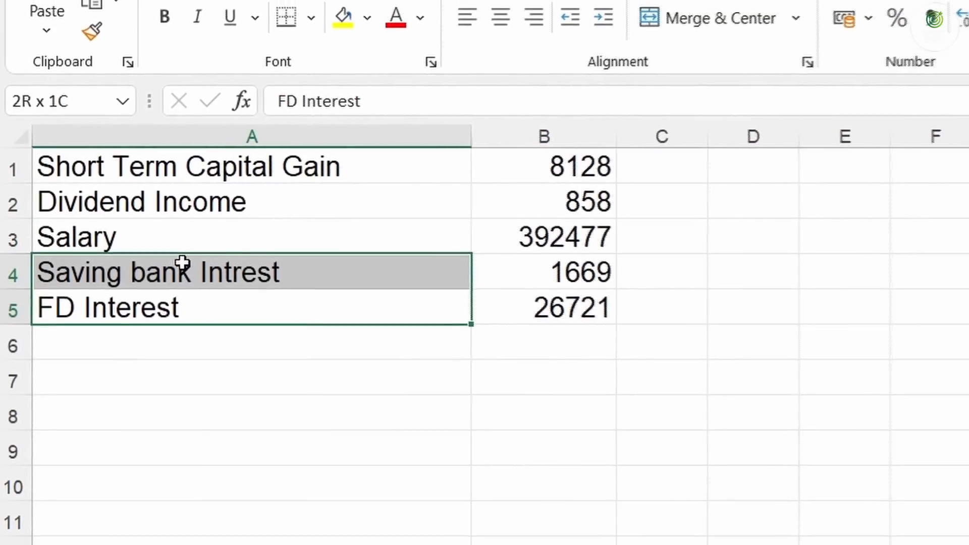
drag(176, 253, 156, 208)
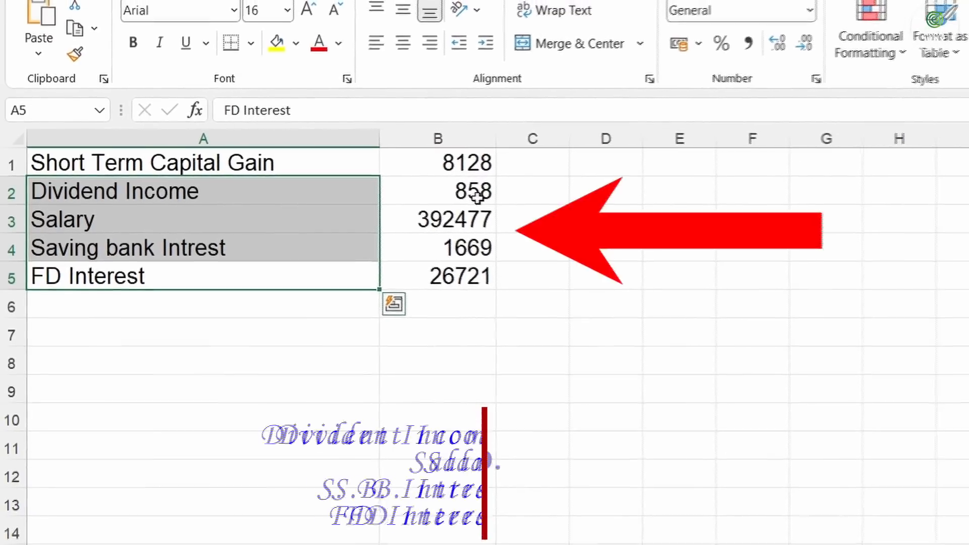
click(178, 222)
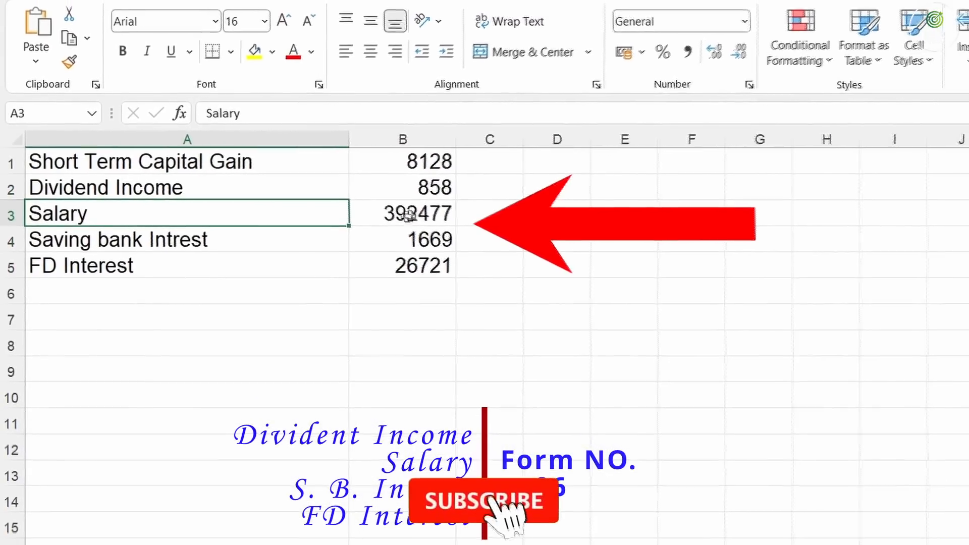
click(410, 214)
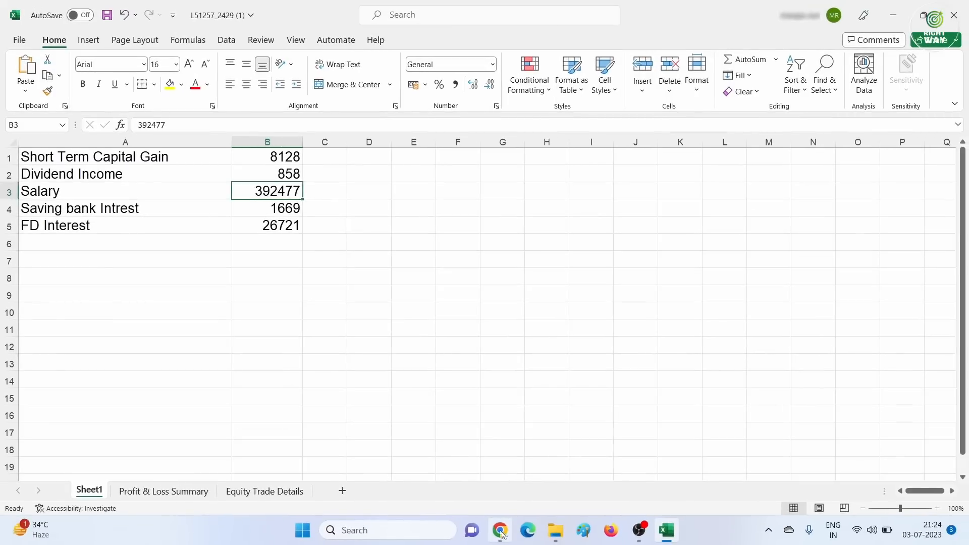
- Switch to Chrome, search the web for "efiling" and open the Income Tax Department's e-Filing portal
click(498, 531)
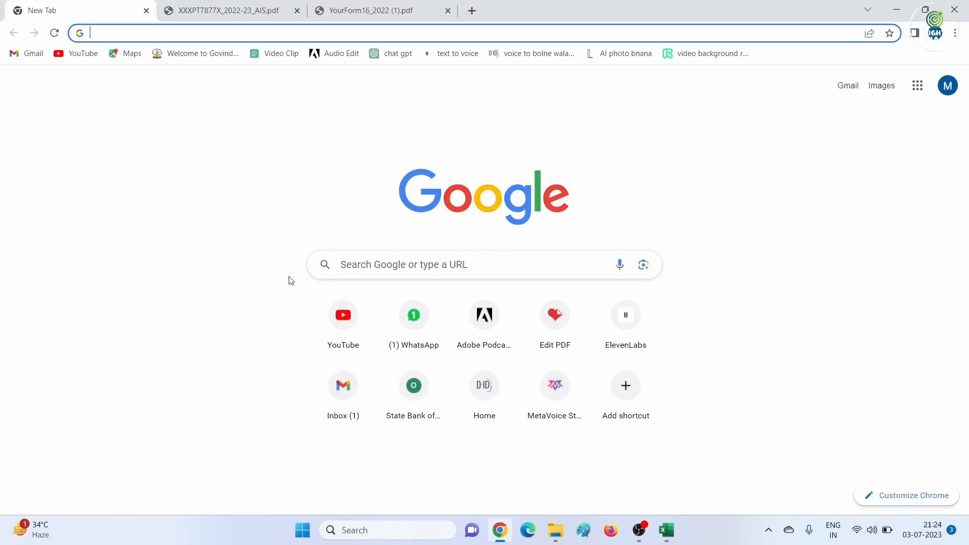
key(Return)
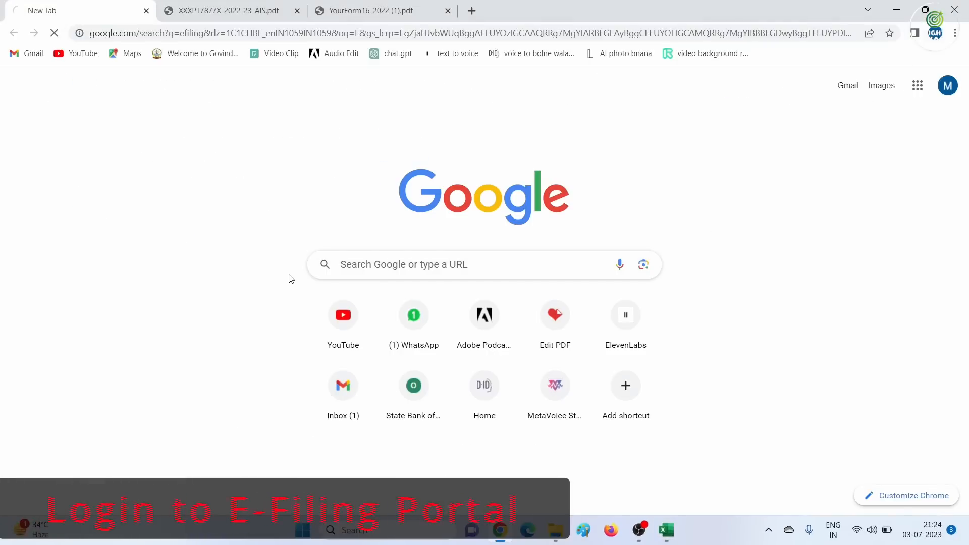
click(151, 223)
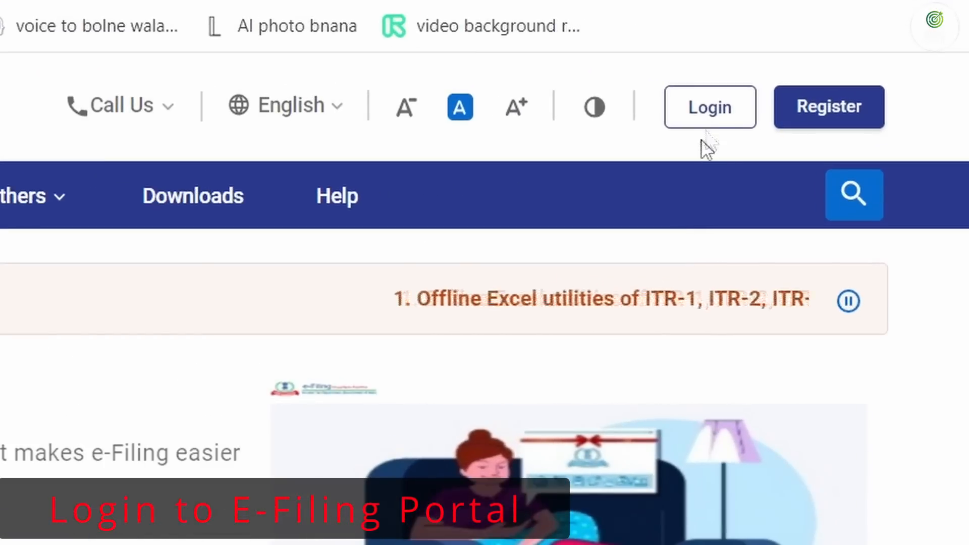
- Log in to the e-Filing portal with the user ID and account password, confirming the secure access message
click(710, 121)
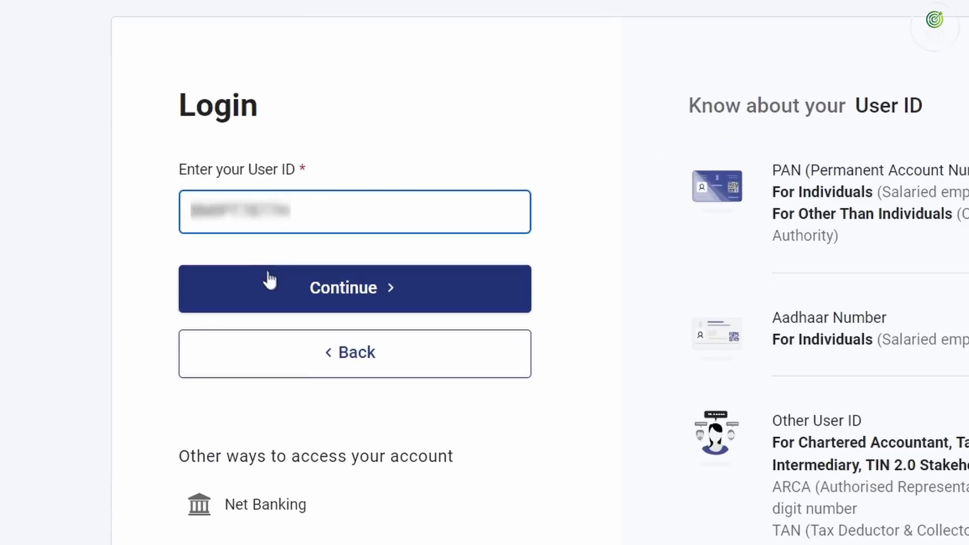
click(274, 288)
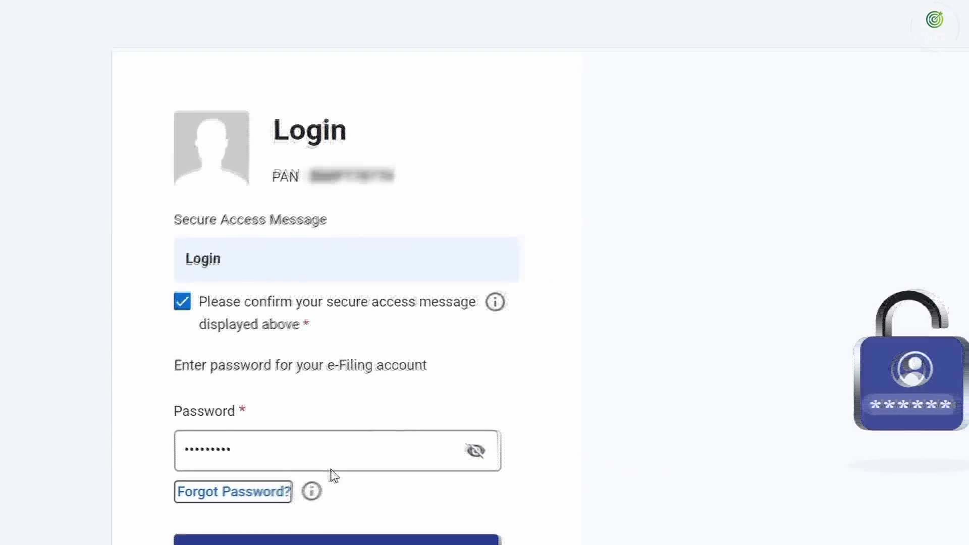
click(325, 543)
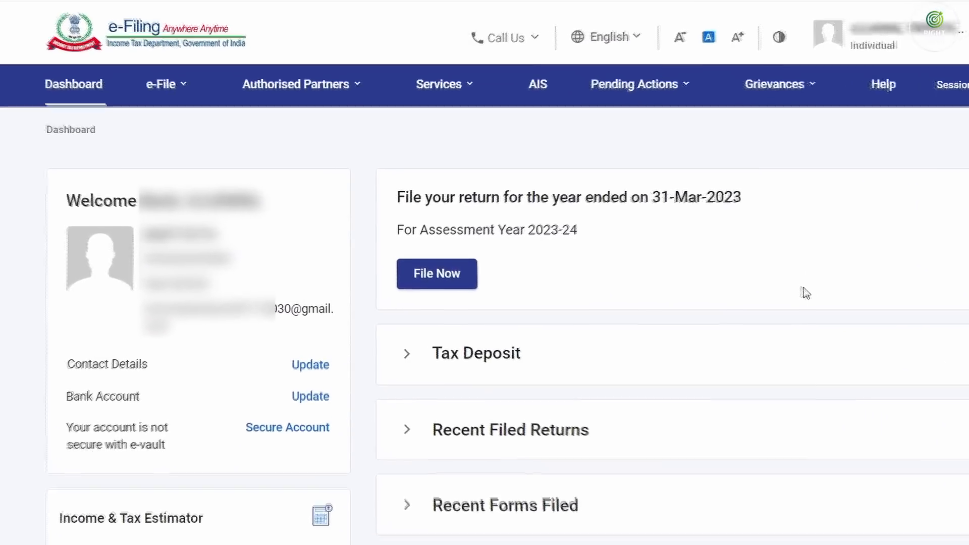
- Open Form 26AS among the income tax return services, continue to TRACES and accept the Form 16/16A usage agreement
click(169, 90)
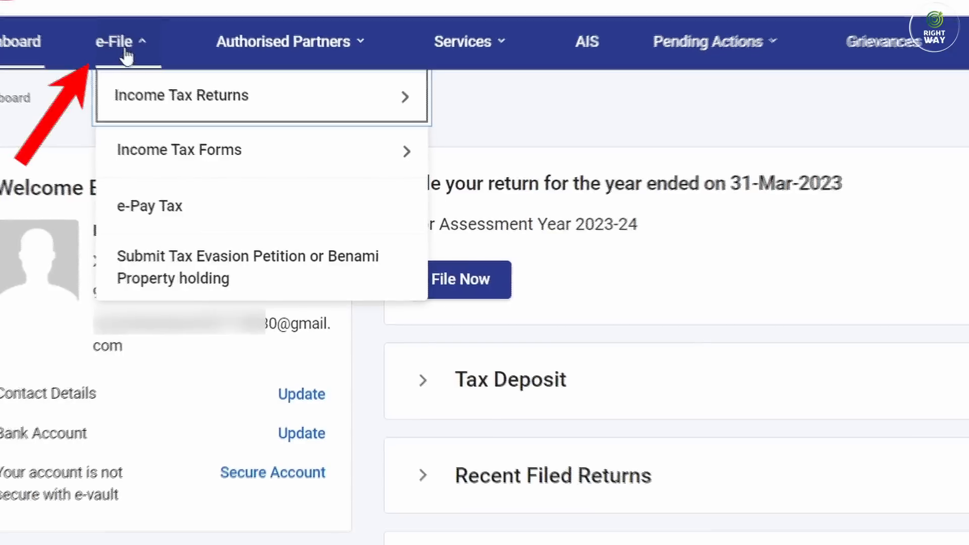
mouse_move(126, 89)
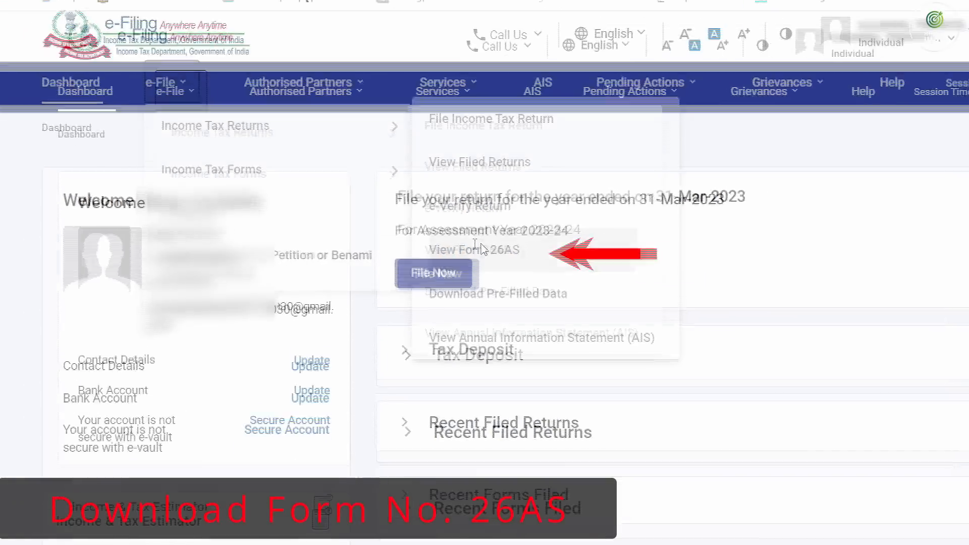
click(481, 248)
click(614, 402)
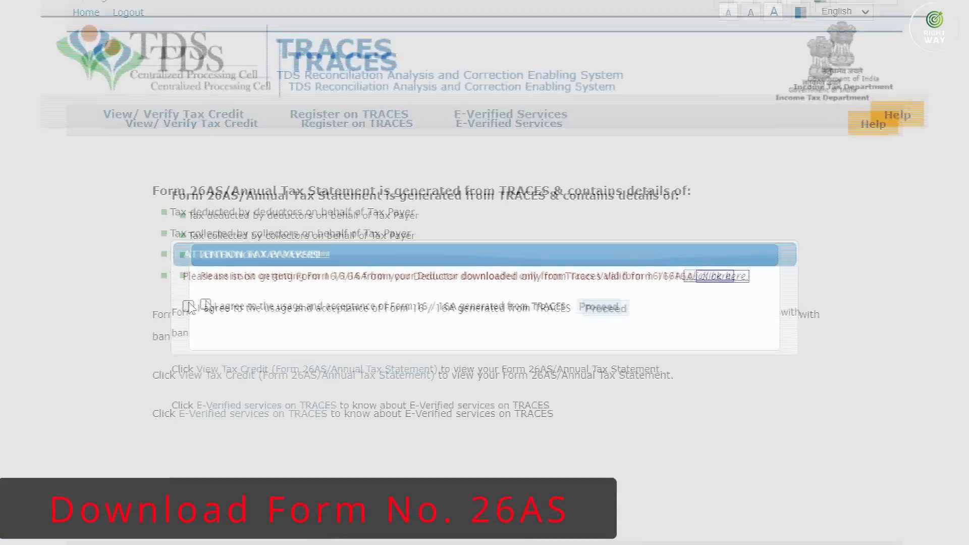
click(250, 297)
click(613, 315)
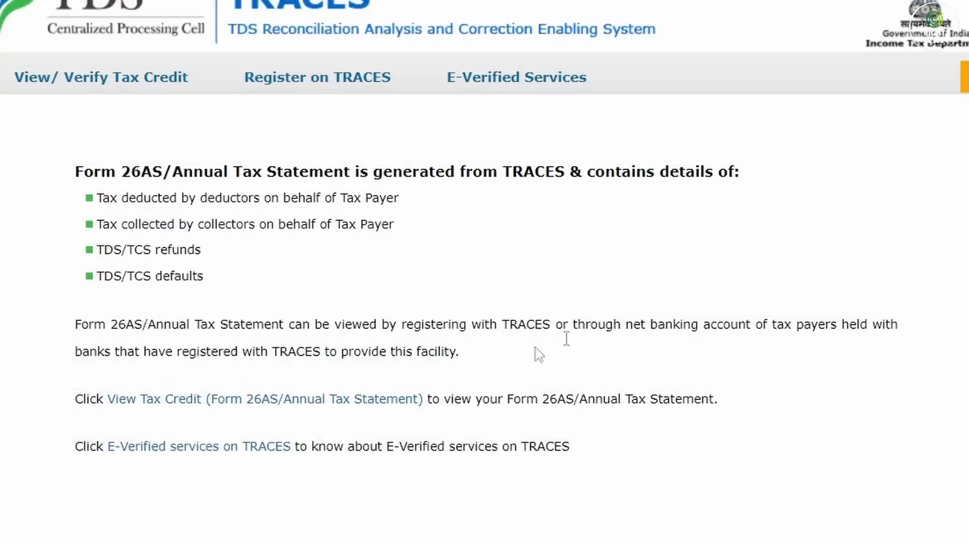
- View the Form 26AS/Annual Tax Statement for assessment year 2023-24 in HTML format
click(184, 399)
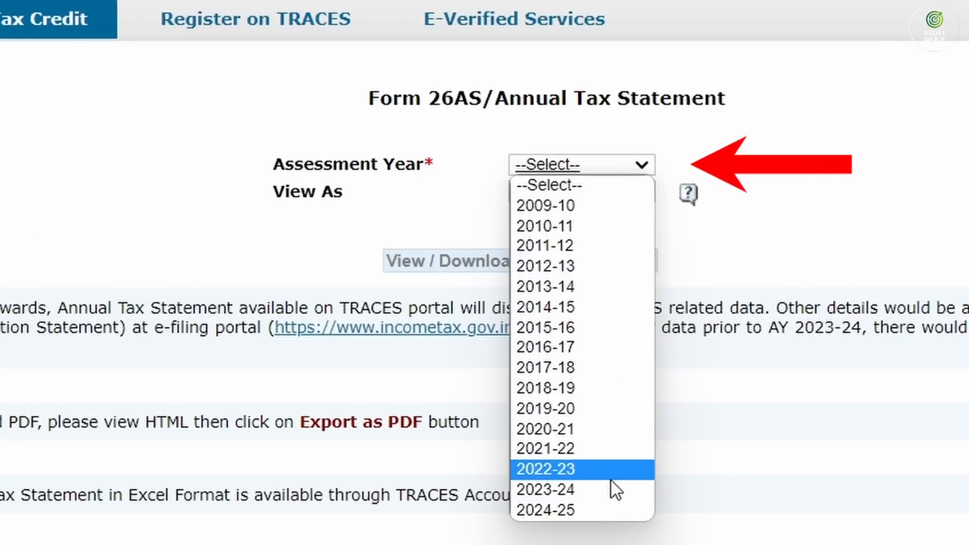
click(539, 368)
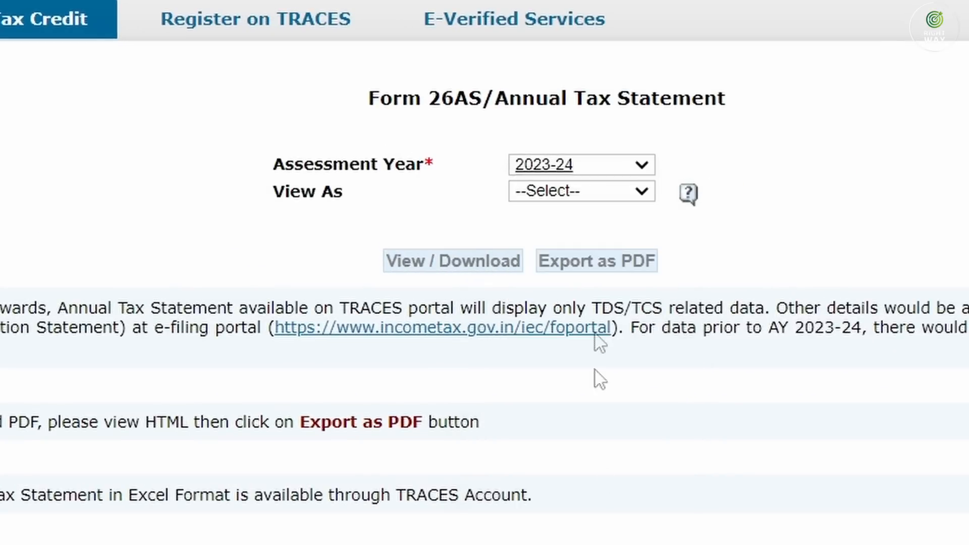
click(575, 195)
click(580, 243)
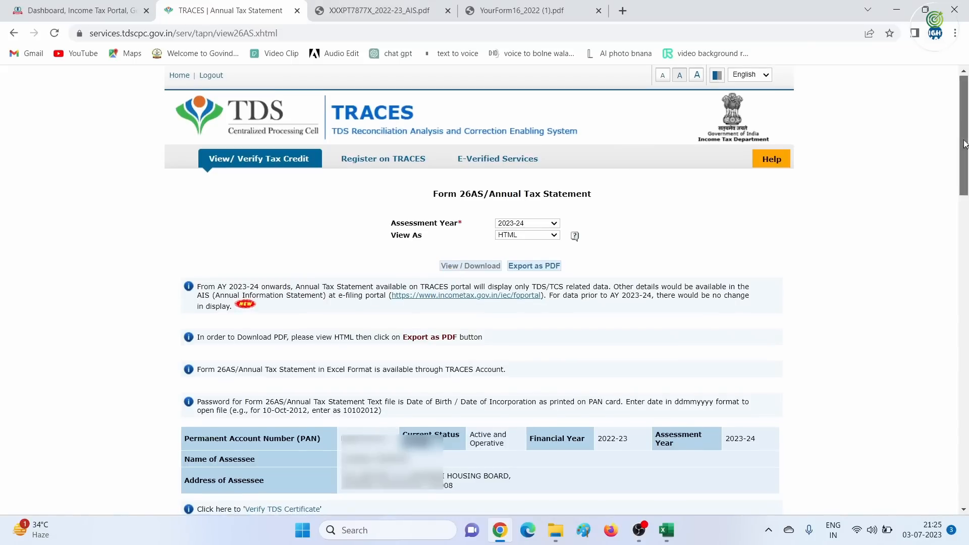
- Compare the deductor amounts in Part I of Form 26AS with the income figures in the Excel workbook
scroll(527, 227, down, 10)
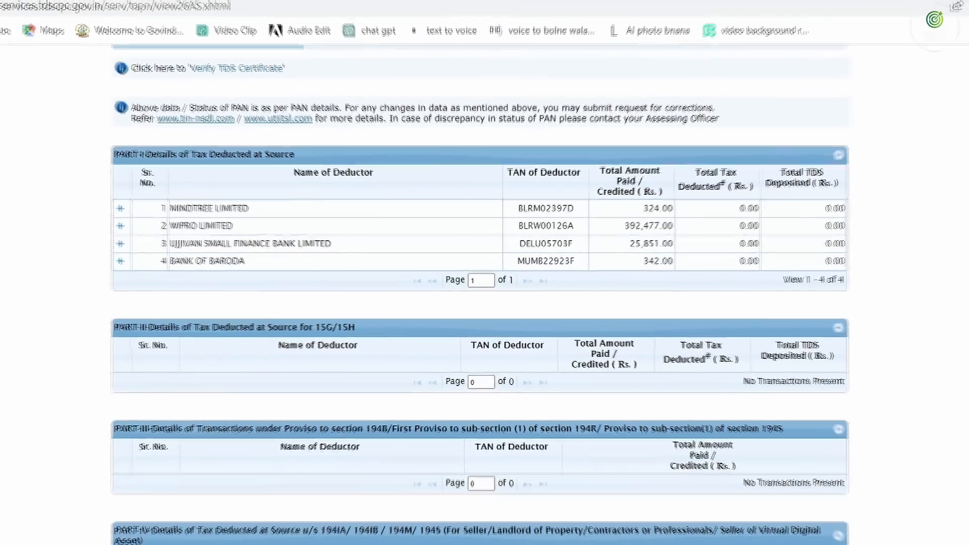
mouse_move(691, 544)
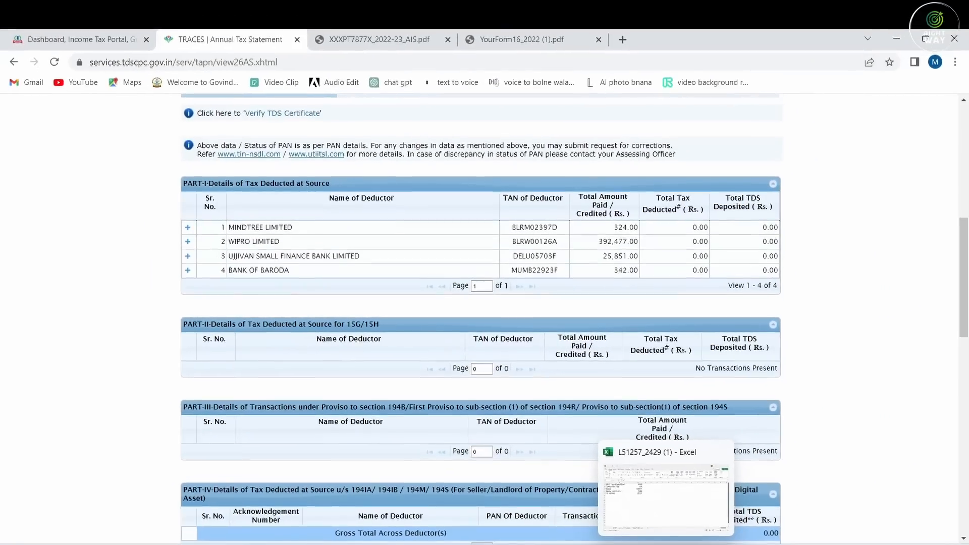
click(689, 510)
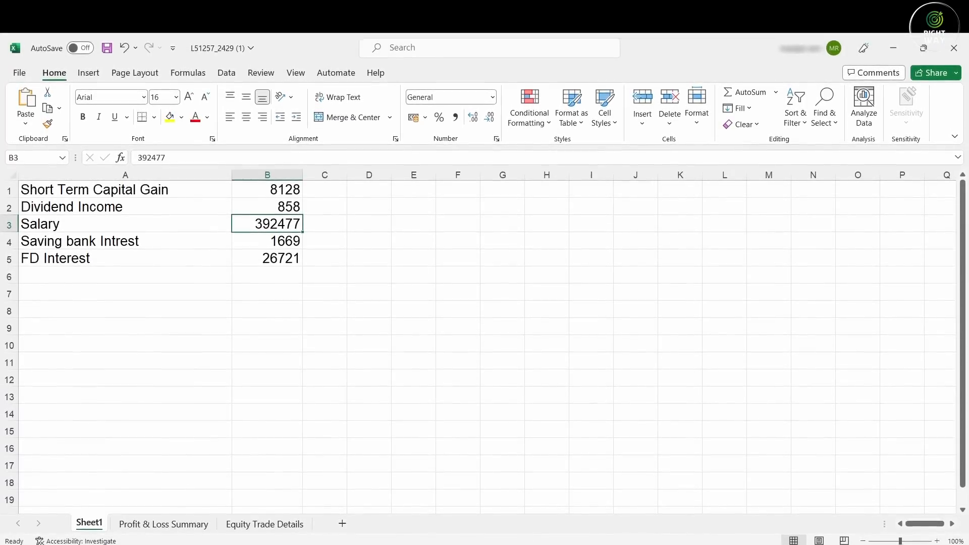
key(alt+Tab)
- Return to the e-Filing dashboard, proceed to the AIS Compliance Portal and open its Annual Information Statement page
click(77, 44)
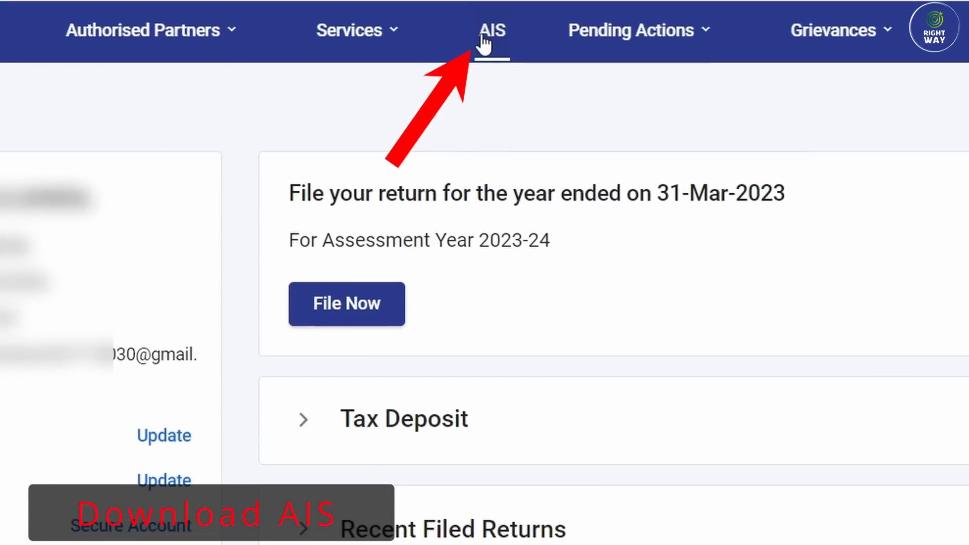
click(481, 167)
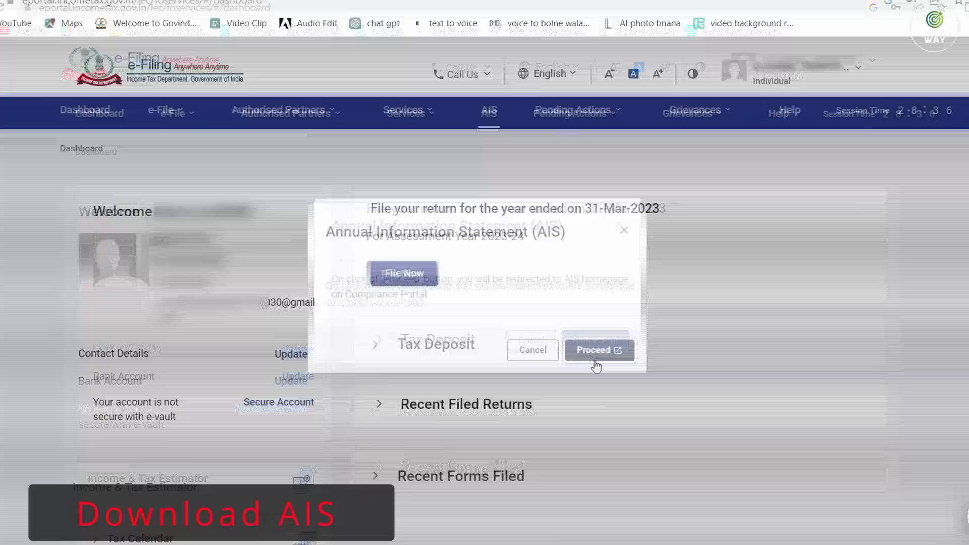
click(595, 351)
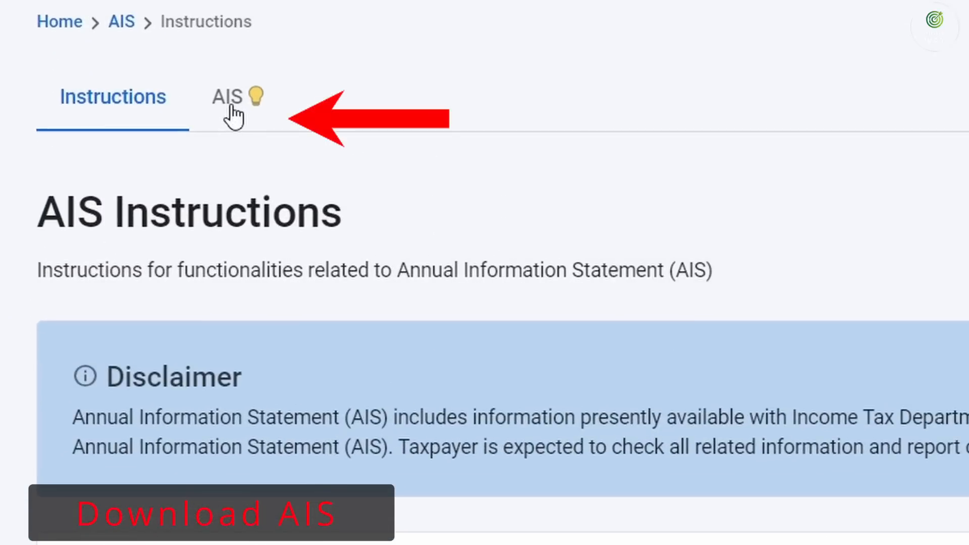
click(154, 199)
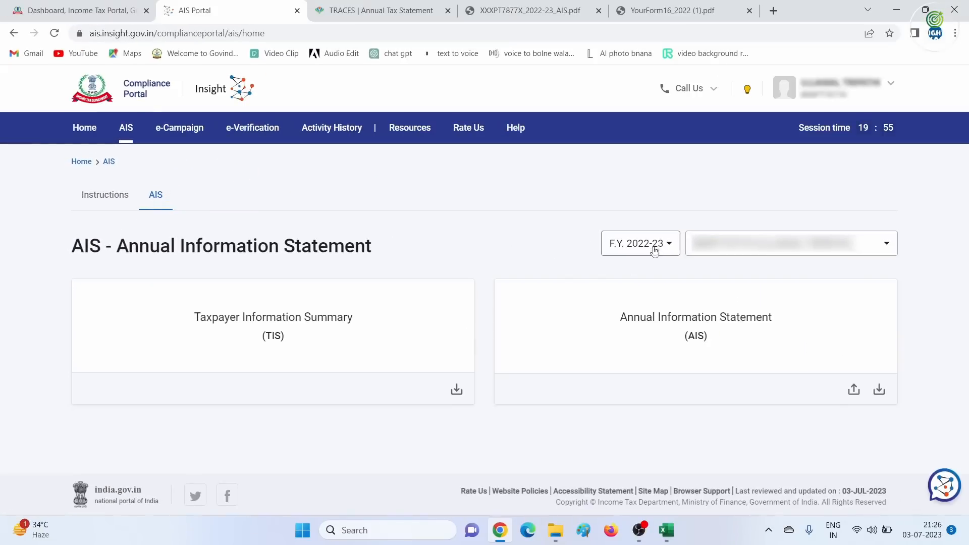
- Select F.Y. 2022-23 and download the Annual Information Statement (AIS) as a PDF
click(655, 244)
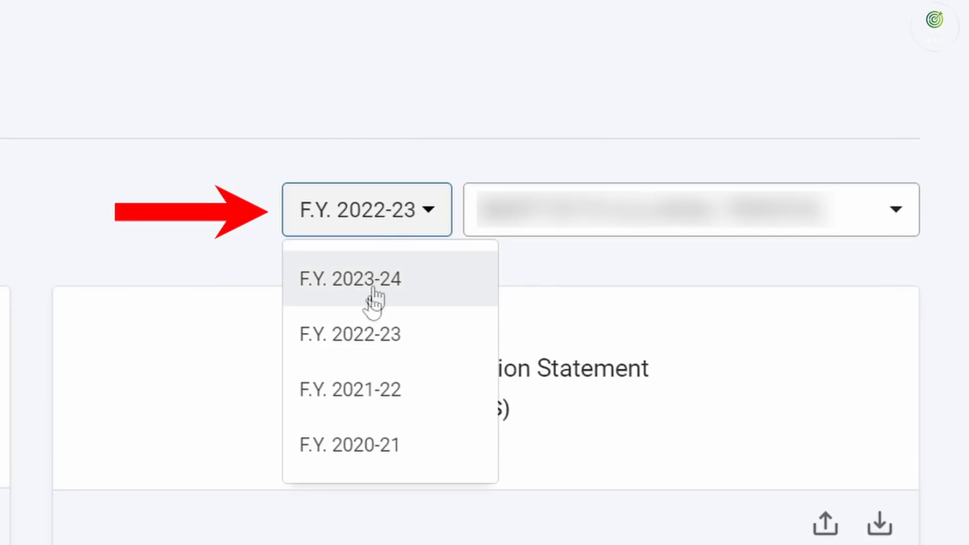
click(365, 335)
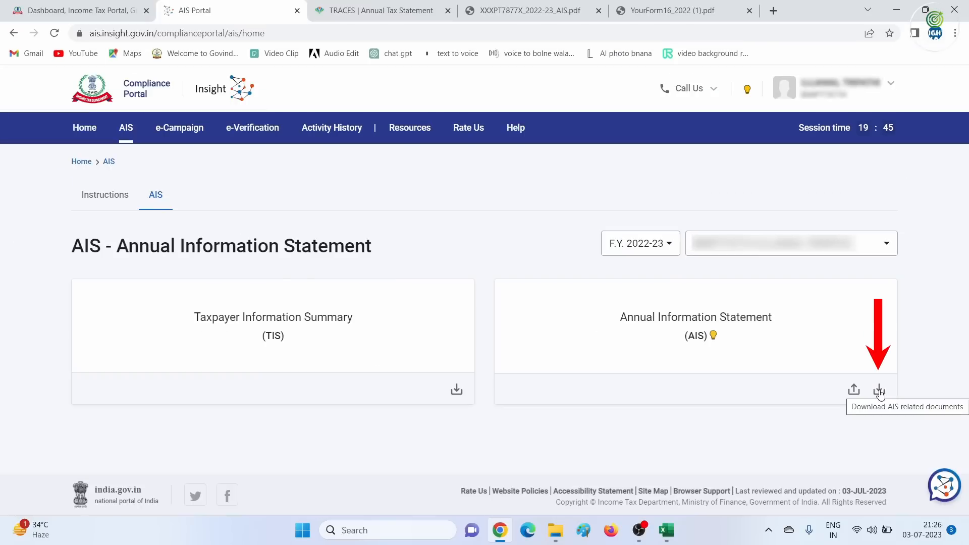
click(879, 523)
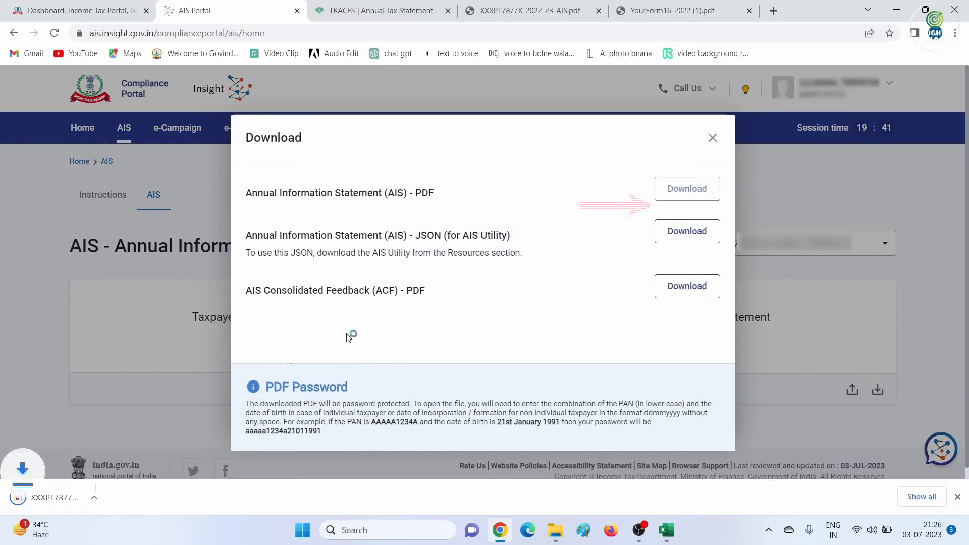
- Open the downloaded AIS PDF and review the salary, dividend and deposit interest entries in Part B1
click(93, 500)
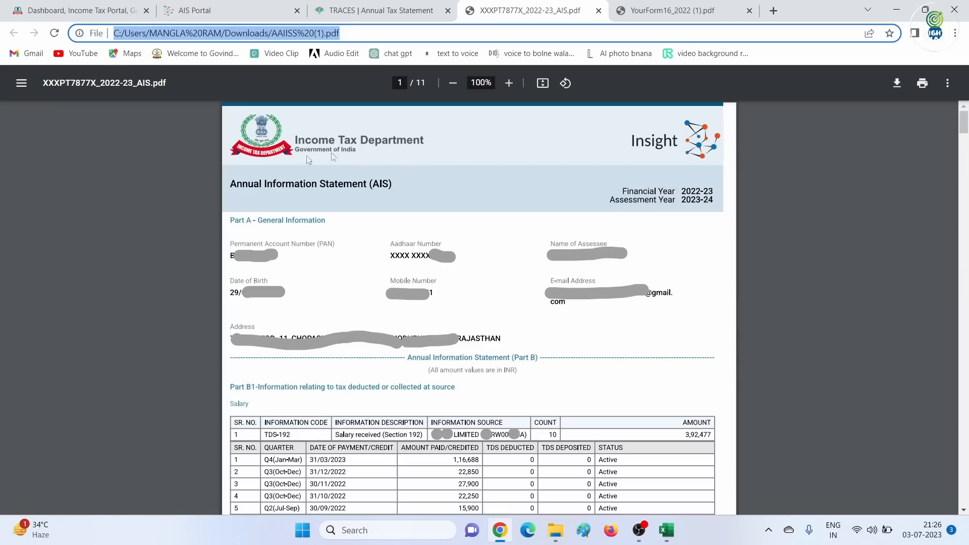
scroll(386, 195, down, 3)
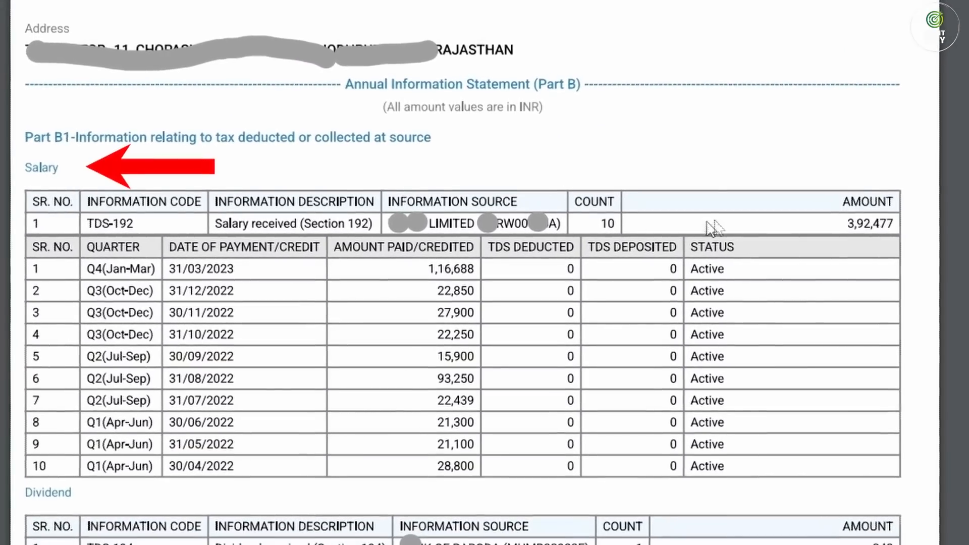
scroll(847, 282, down, 5)
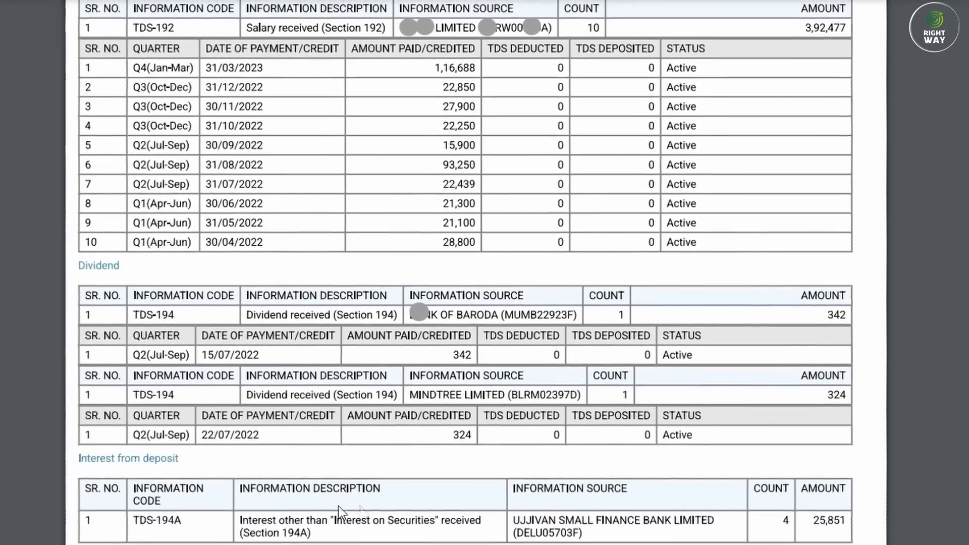
scroll(154, 460, down, 1)
scroll(154, 460, down, 3)
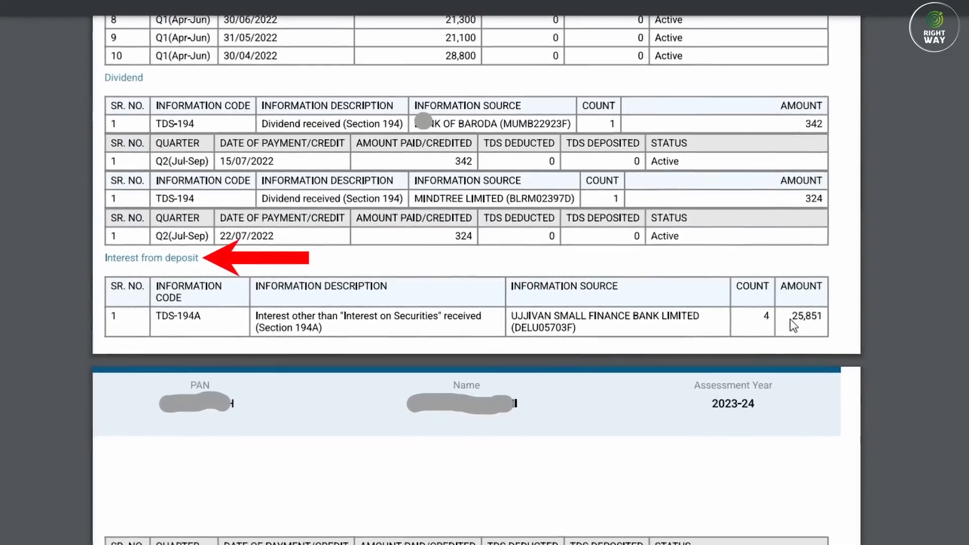
scroll(435, 368, down, 3)
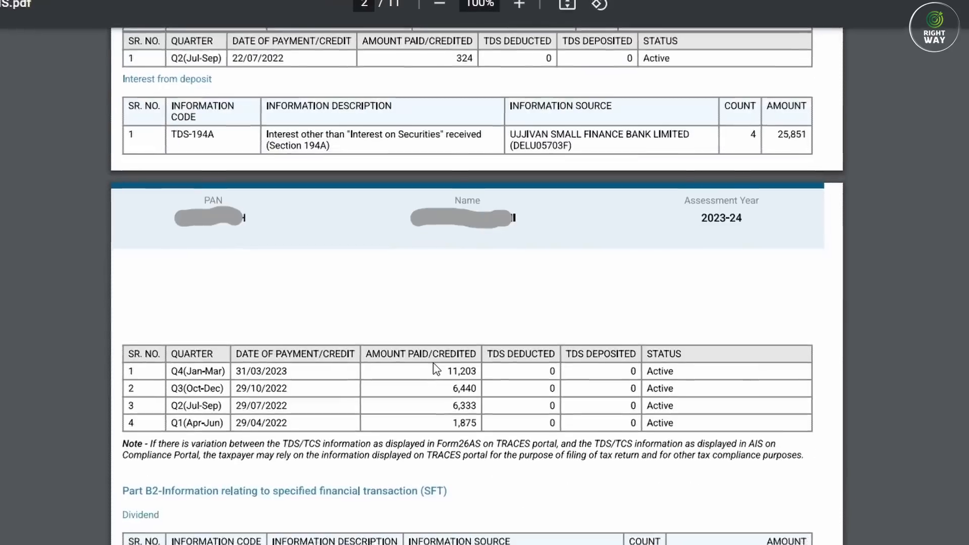
scroll(435, 369, down, 3)
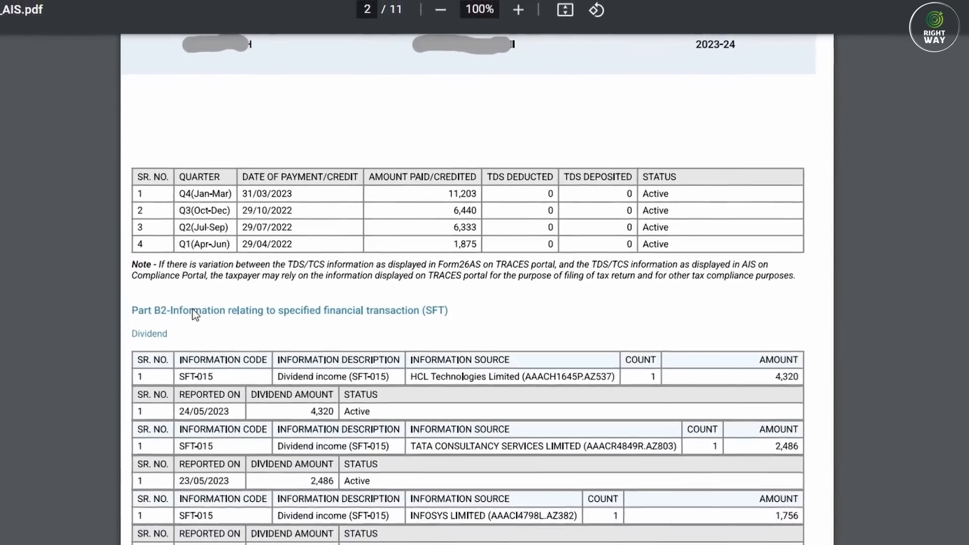
- Review the SFT dividend and savings bank interest entries in Part B2, comparing the savings interest with the Excel workbook
scroll(525, 429, down, 14)
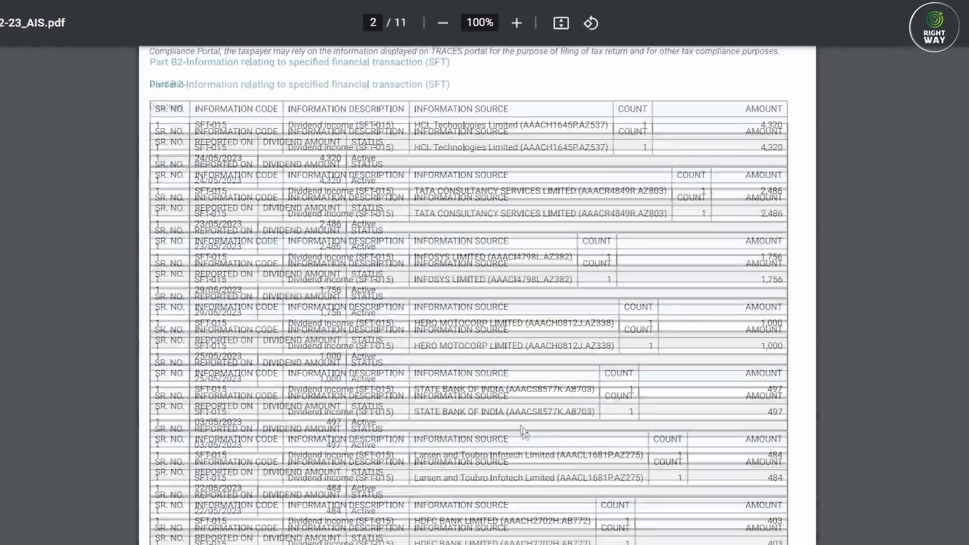
scroll(516, 407, down, 15)
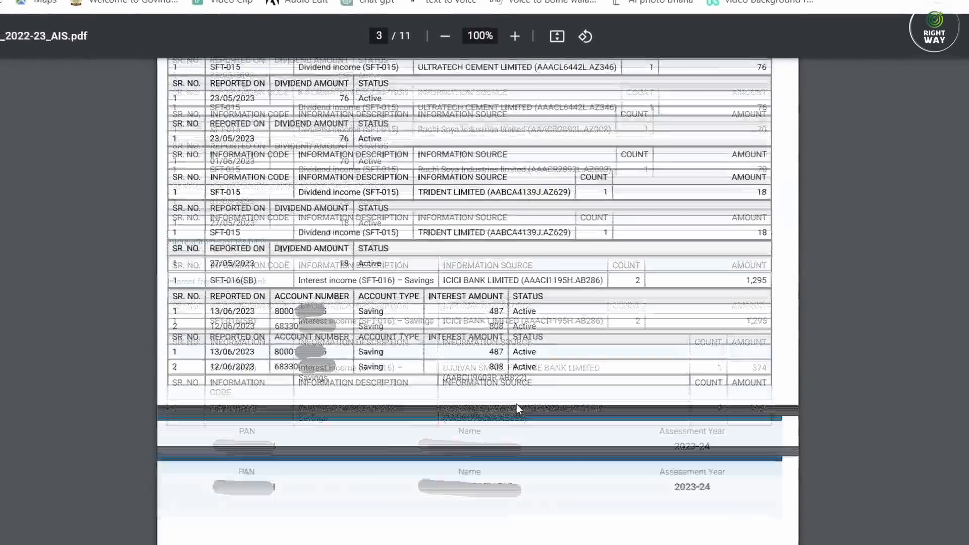
scroll(512, 394, up, 3)
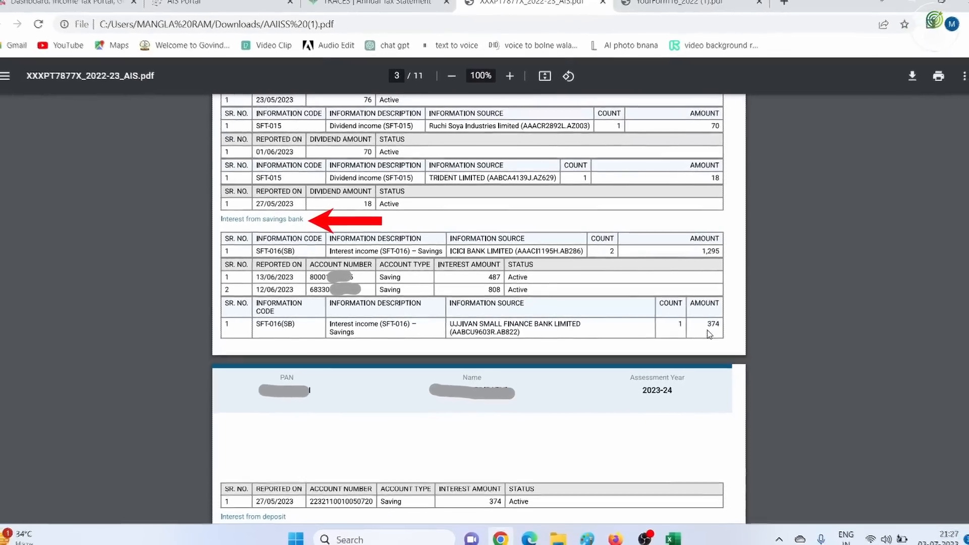
click(666, 531)
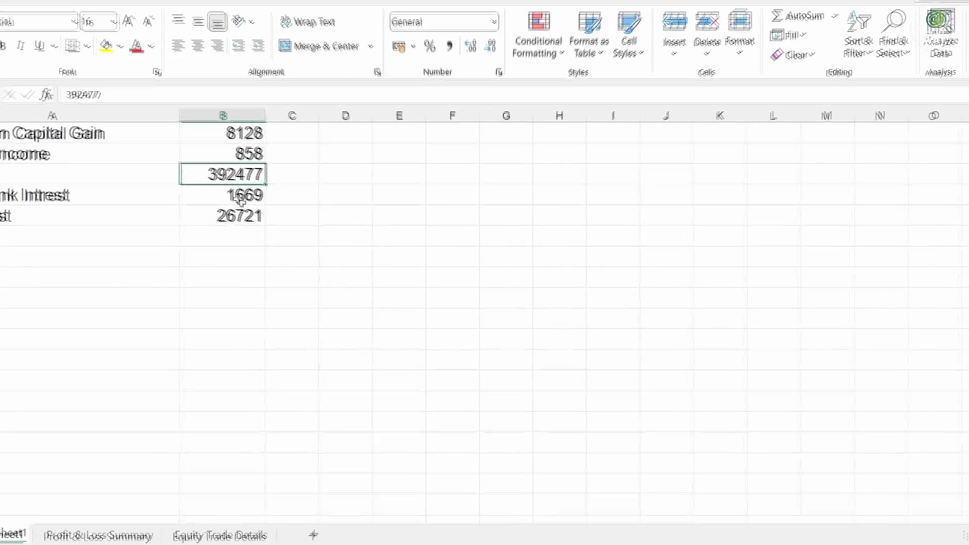
key(Down)
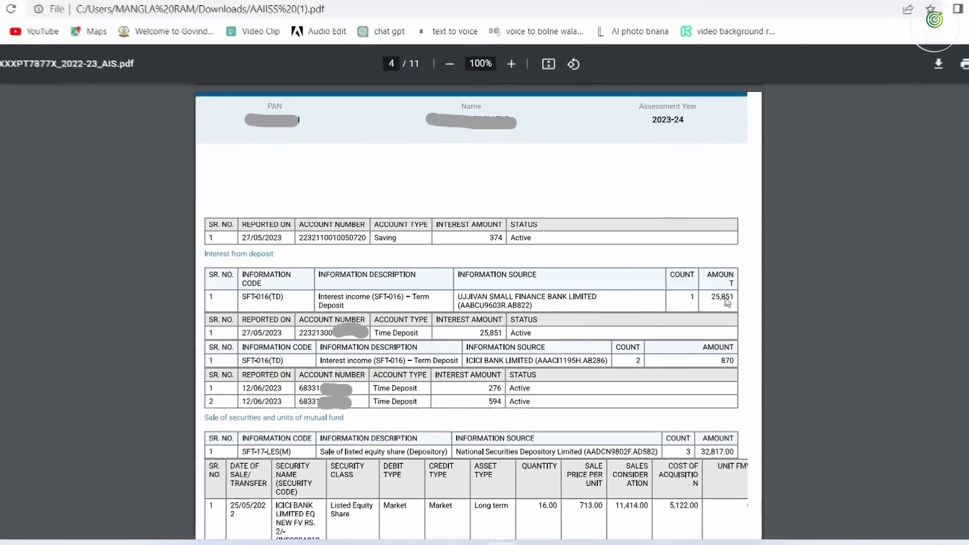
- Compare the AIS term deposit interest amounts with the FD Interest row in the Excel workbook
click(672, 533)
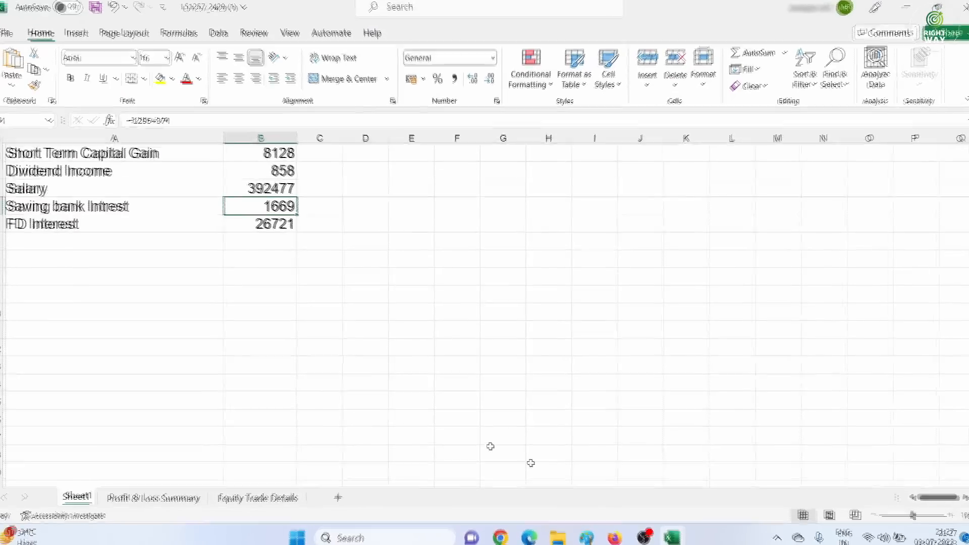
click(263, 224)
drag(70, 216, 236, 211)
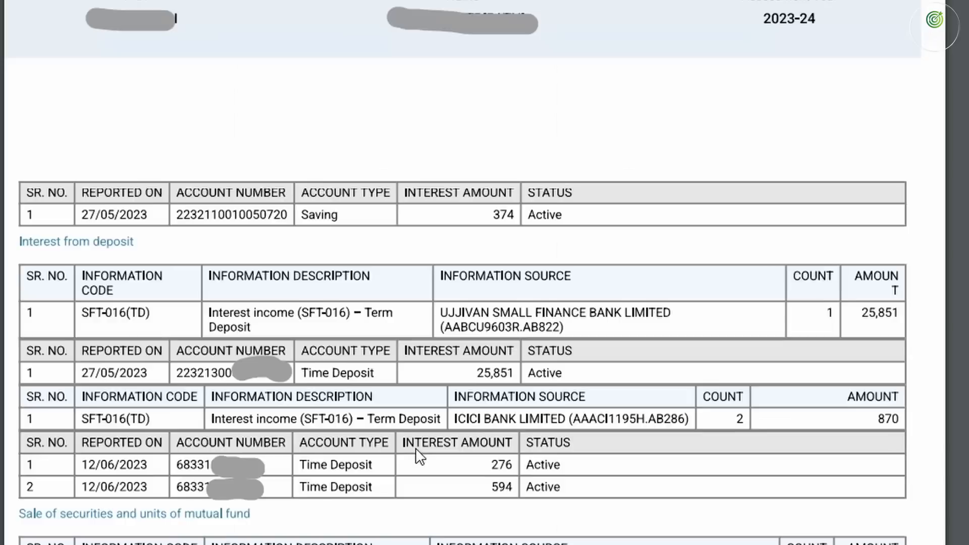
- Examine the sale of securities and mutual fund unit transactions in the AIS PDF
scroll(416, 450, down, 5)
scroll(419, 455, down, 20)
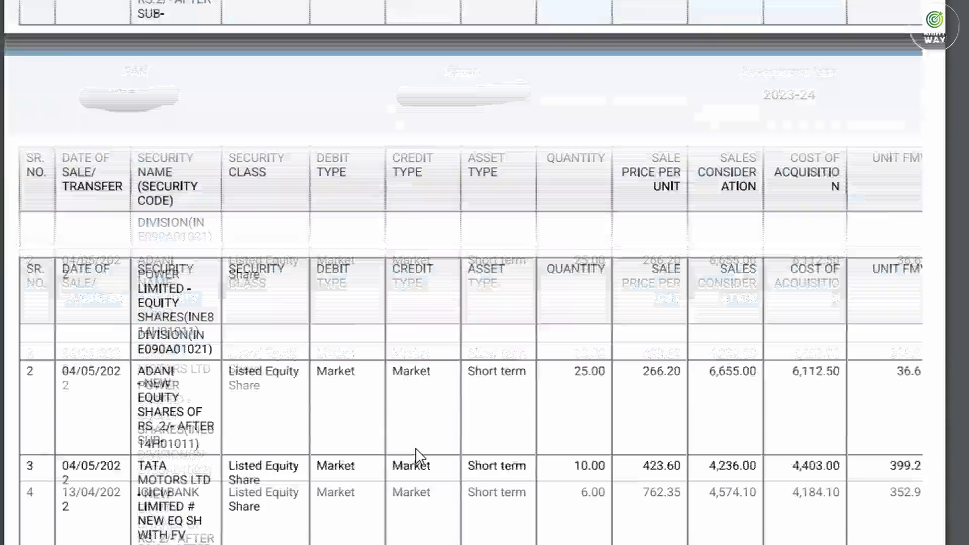
scroll(407, 458, down, 20)
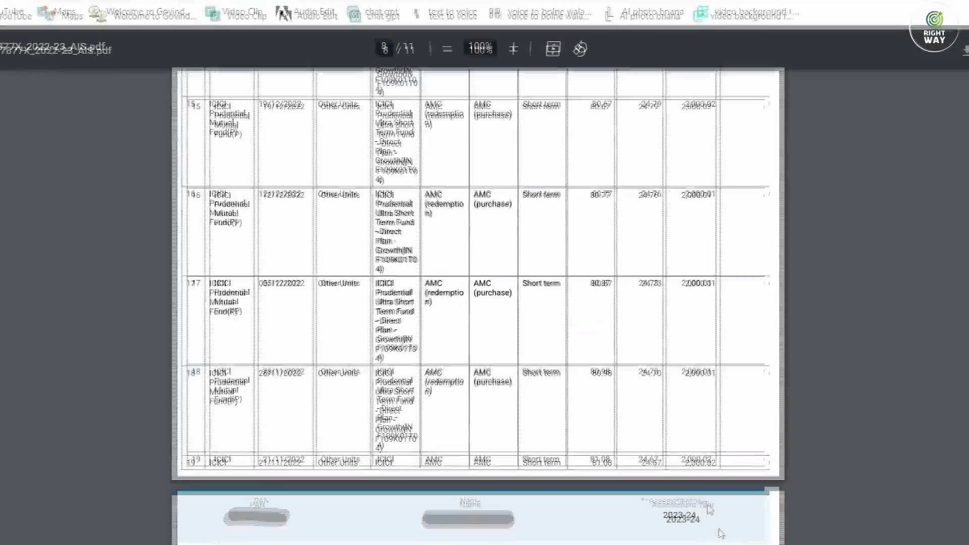
- Return to the Excel workbook and go through the dividend, salary, interest and short-term capital gain heads on Sheet1
click(671, 530)
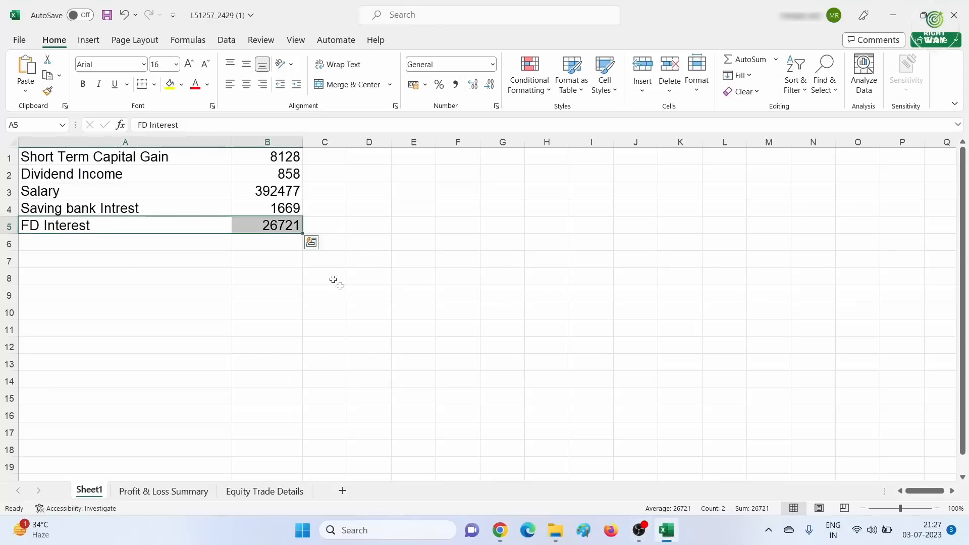
click(189, 180)
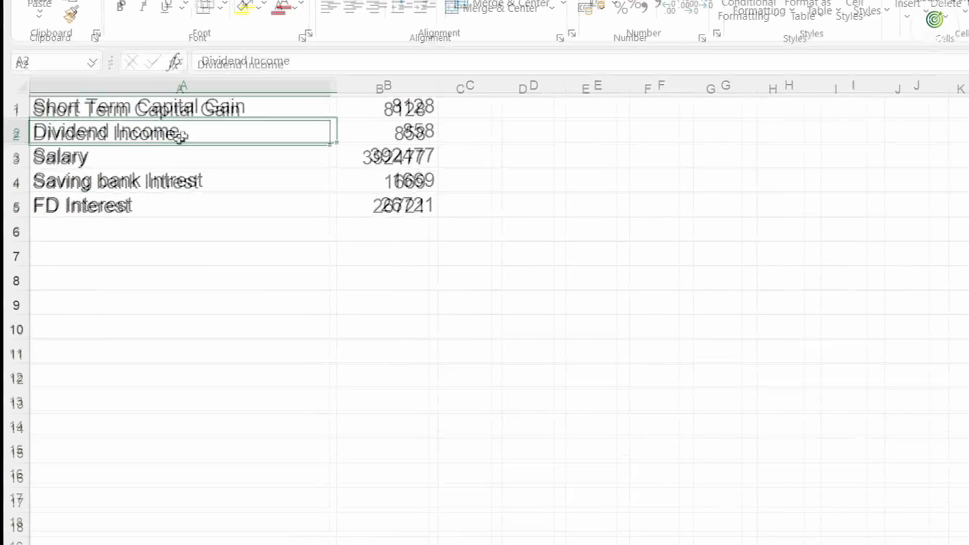
click(128, 191)
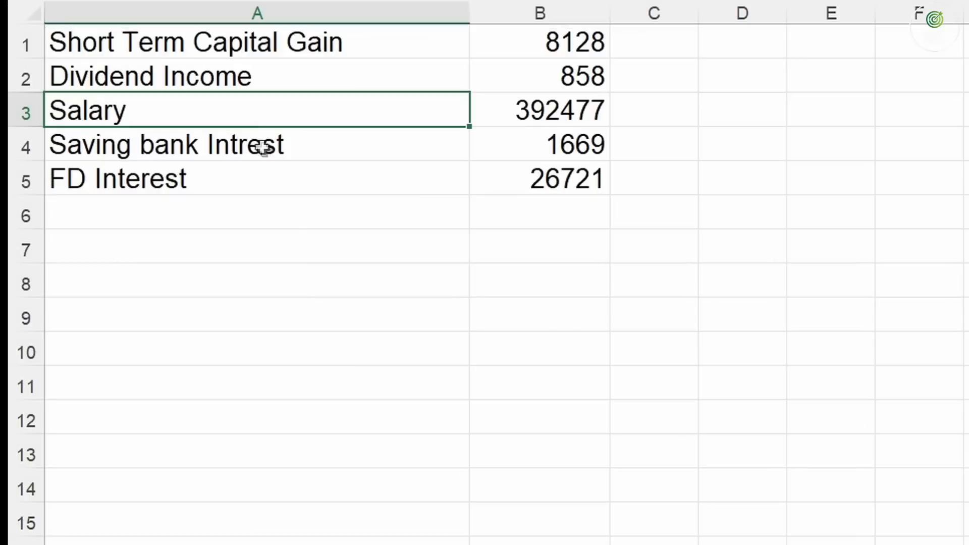
click(262, 175)
click(222, 48)
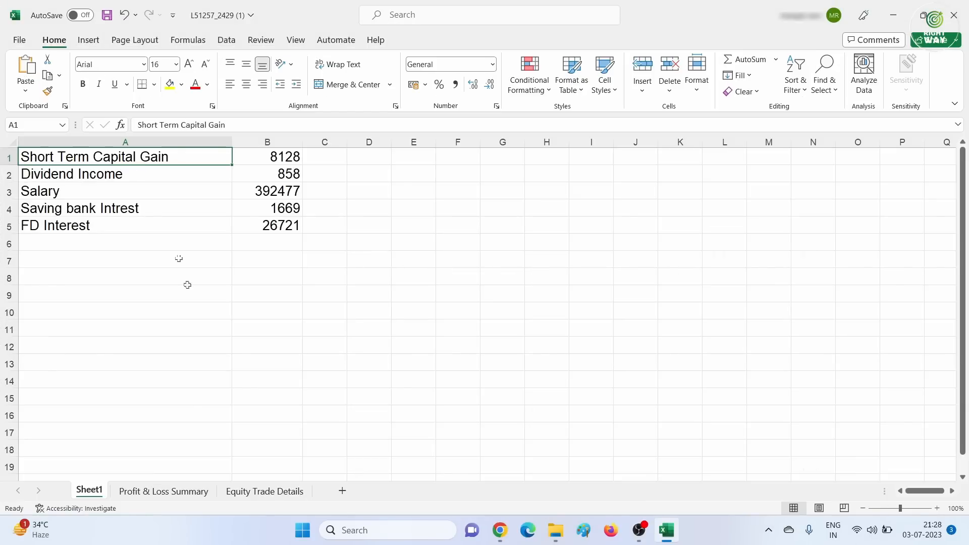
- Open the Profit & Loss Summary sheet and slightly widen columns A and B
click(180, 491)
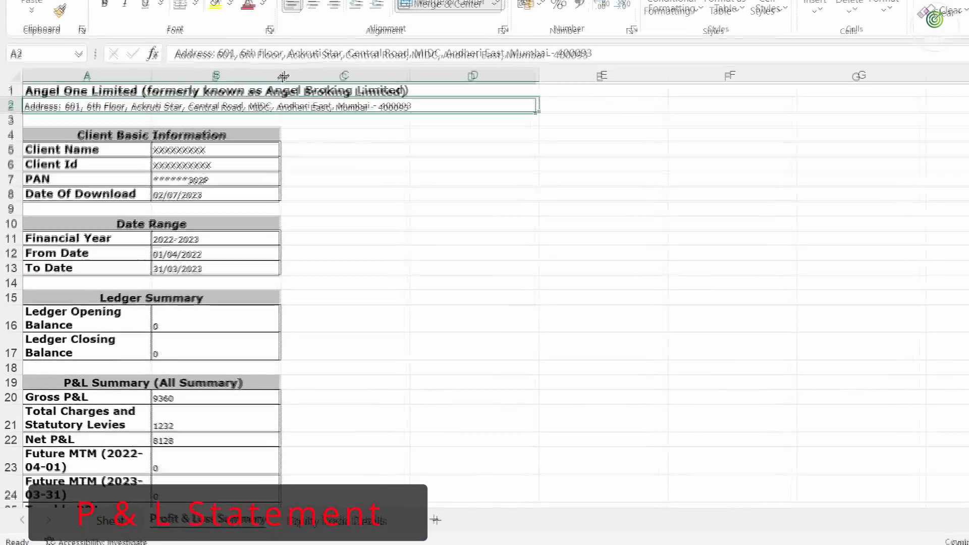
drag(220, 141, 226, 140)
drag(314, 48, 322, 49)
drag(160, 52, 169, 52)
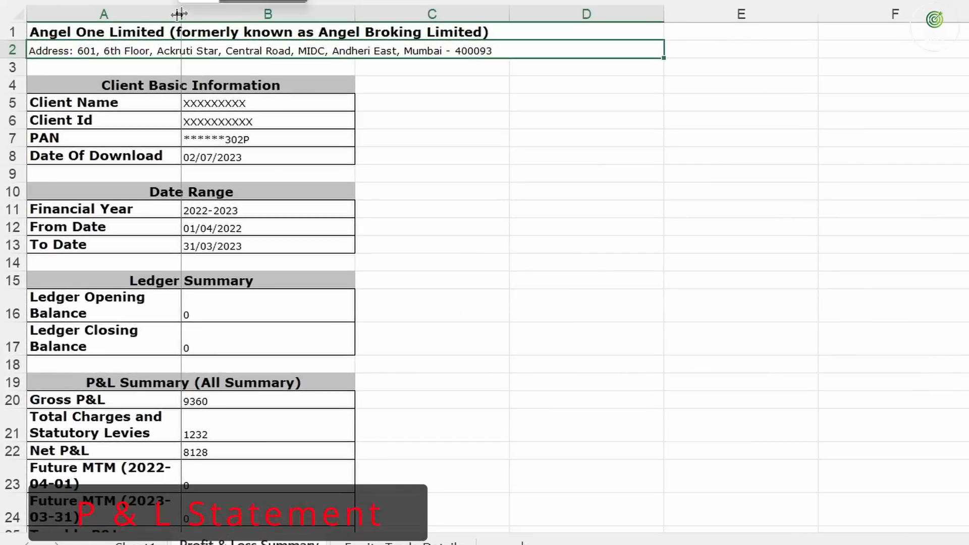
- Check the gross P&L, total charges and statutory levies, and net P&L in the P&L Summary section
scroll(277, 253, down, 2)
click(221, 275)
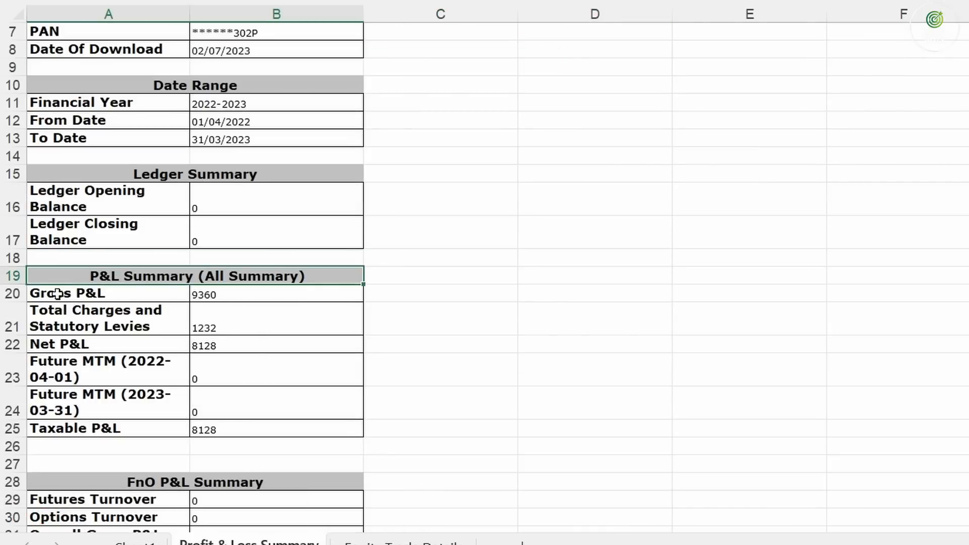
click(216, 299)
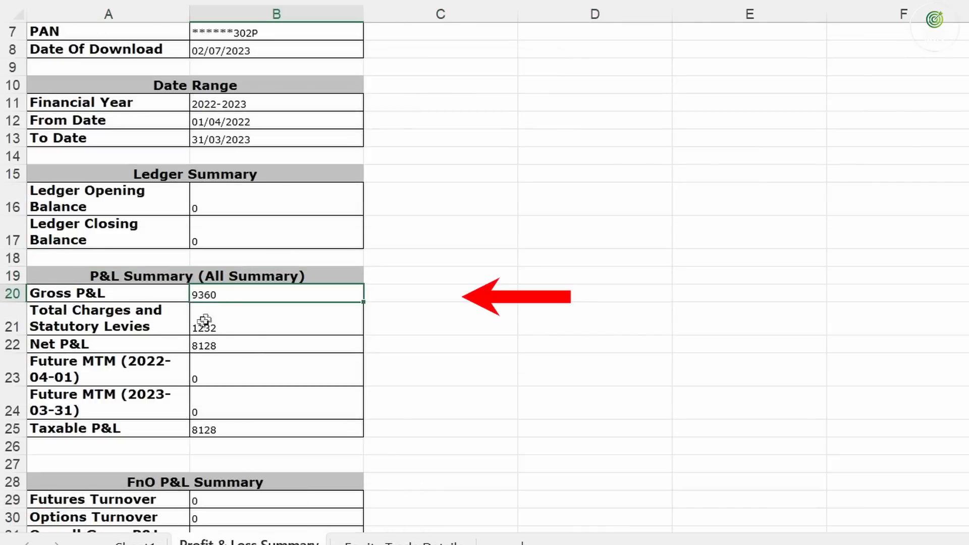
click(130, 321)
click(208, 324)
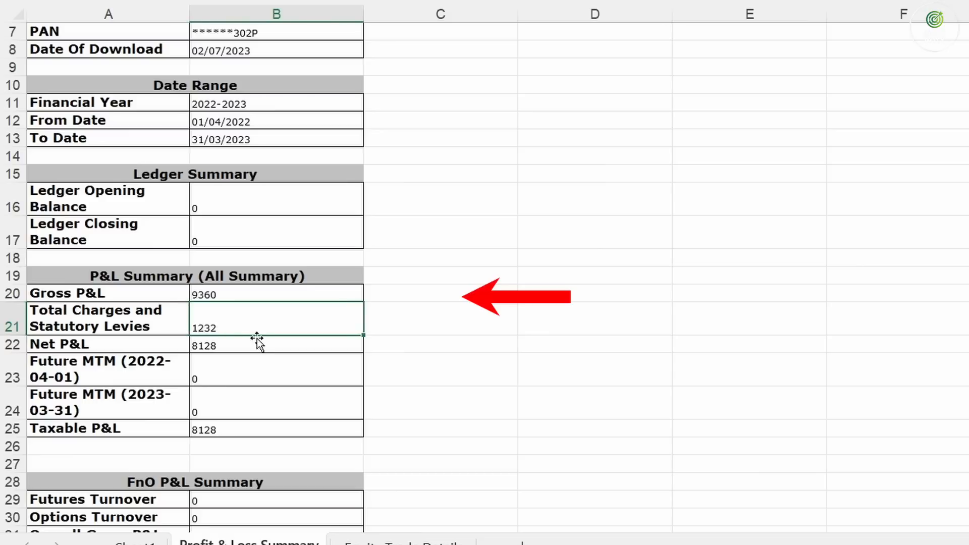
click(133, 346)
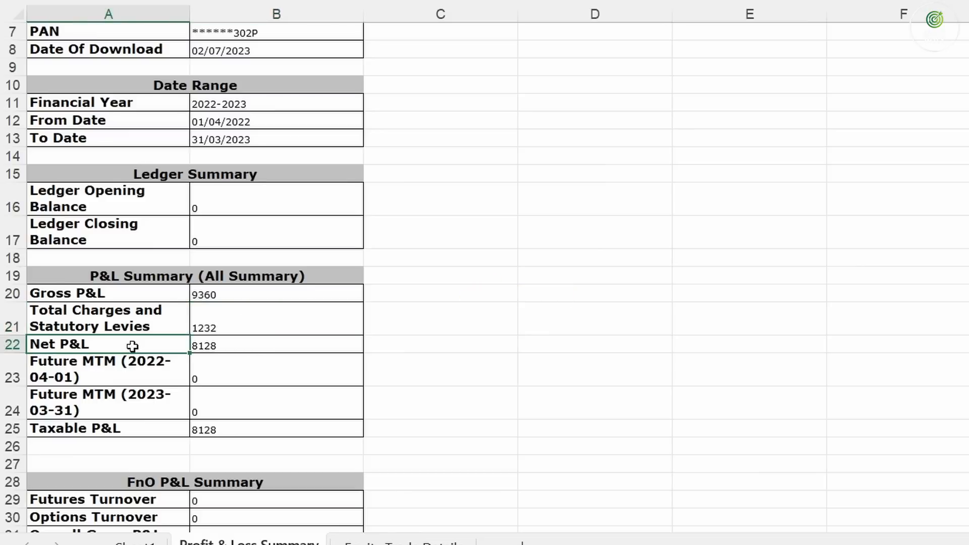
click(226, 346)
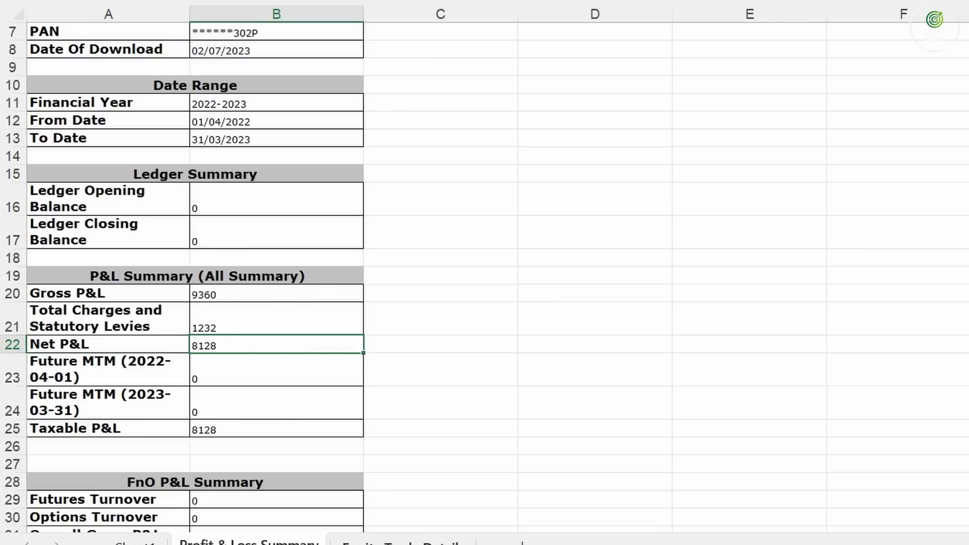
- On the Equity Trade Details sheet, check the short-term totals for buy value, sell value, gross P&L and net P&L
click(401, 542)
click(117, 50)
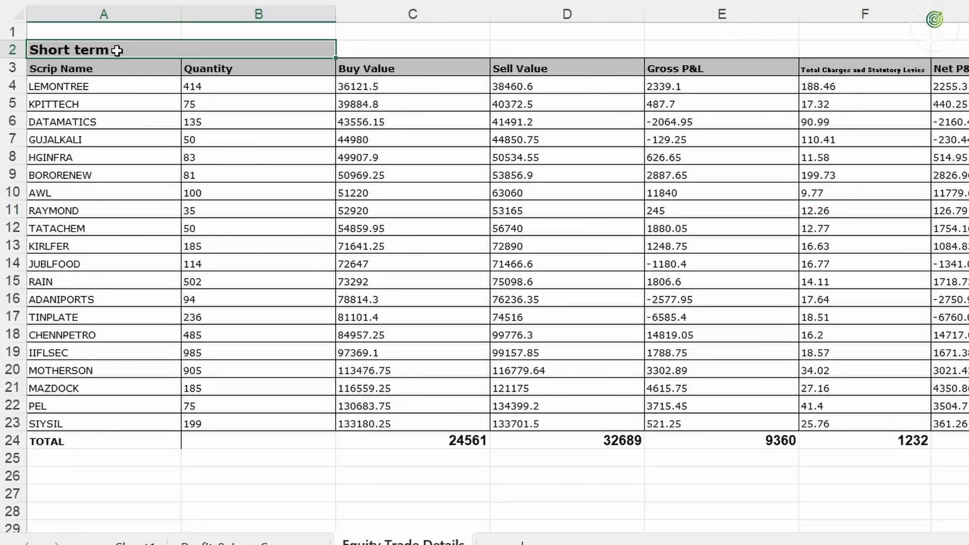
click(376, 70)
click(456, 440)
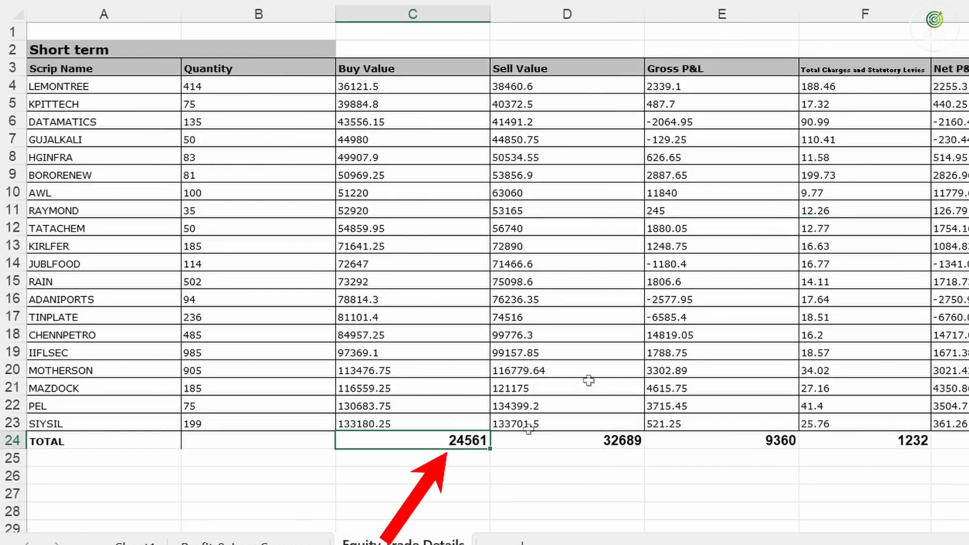
click(546, 83)
click(617, 445)
click(769, 445)
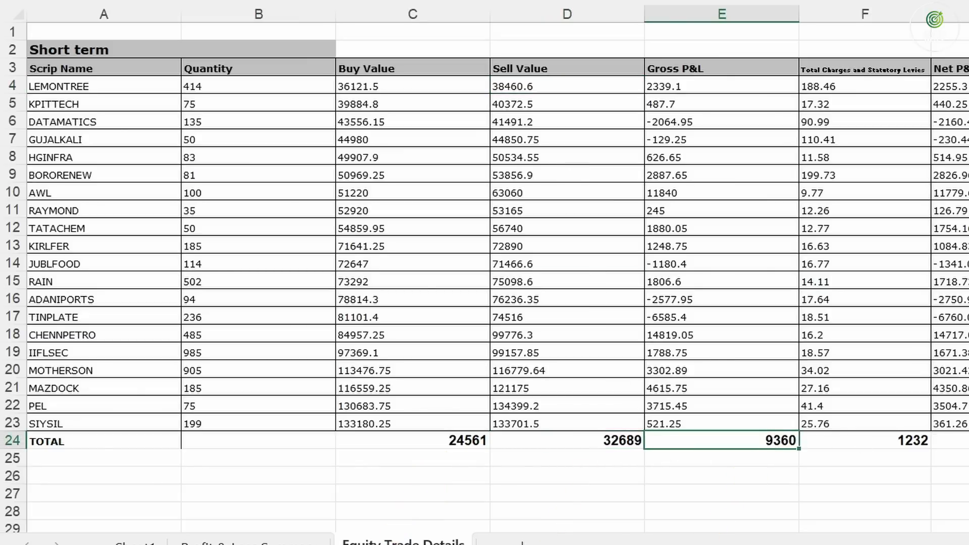
click(934, 441)
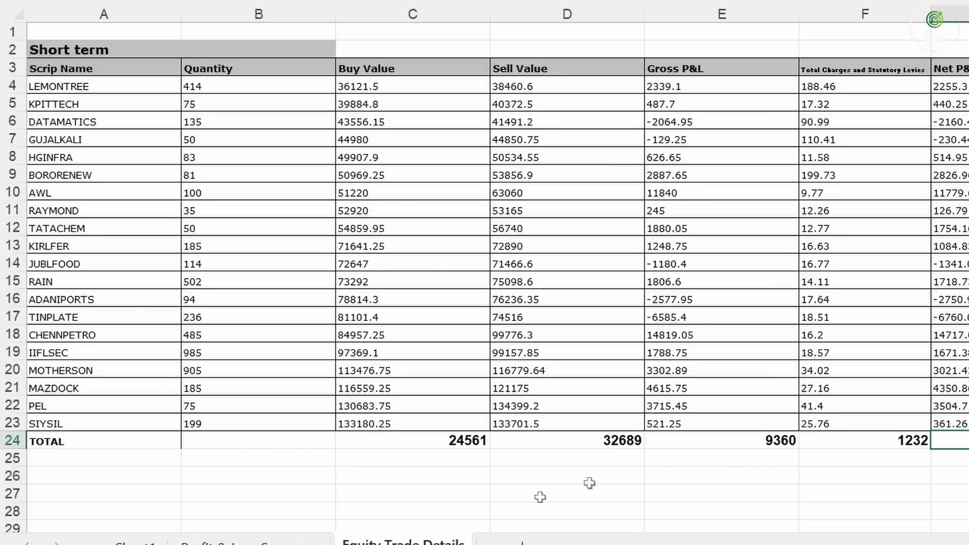
- Return to Sheet1 and review the income amounts in B1:B5
click(124, 542)
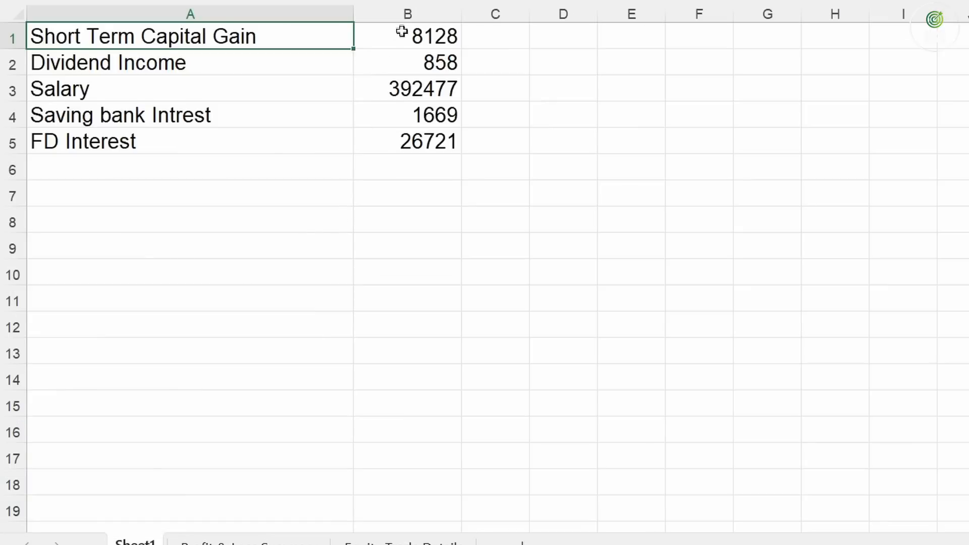
drag(389, 39, 374, 163)
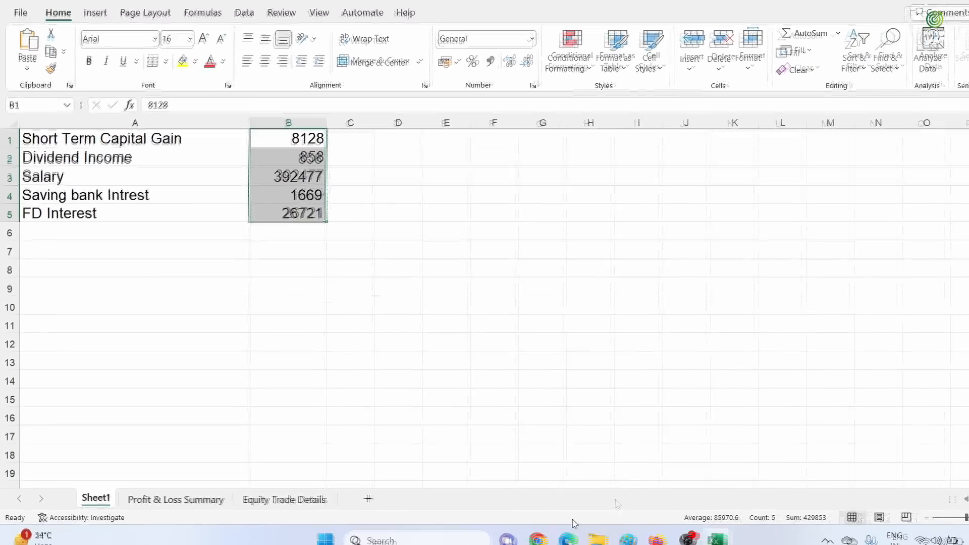
- Switch to Chrome and start filing the income tax return for assessment year 2023-24 (Current A.Y.) in Online mode
click(538, 540)
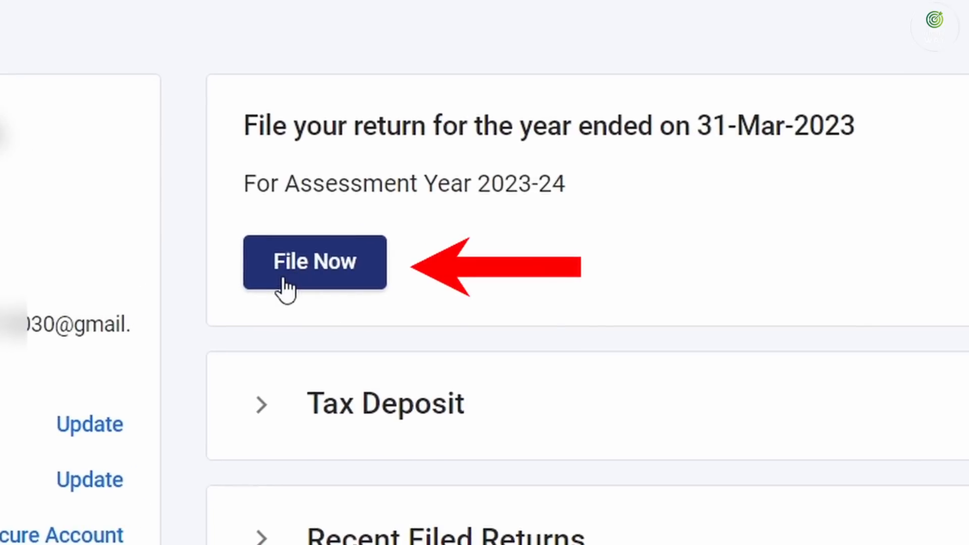
click(285, 283)
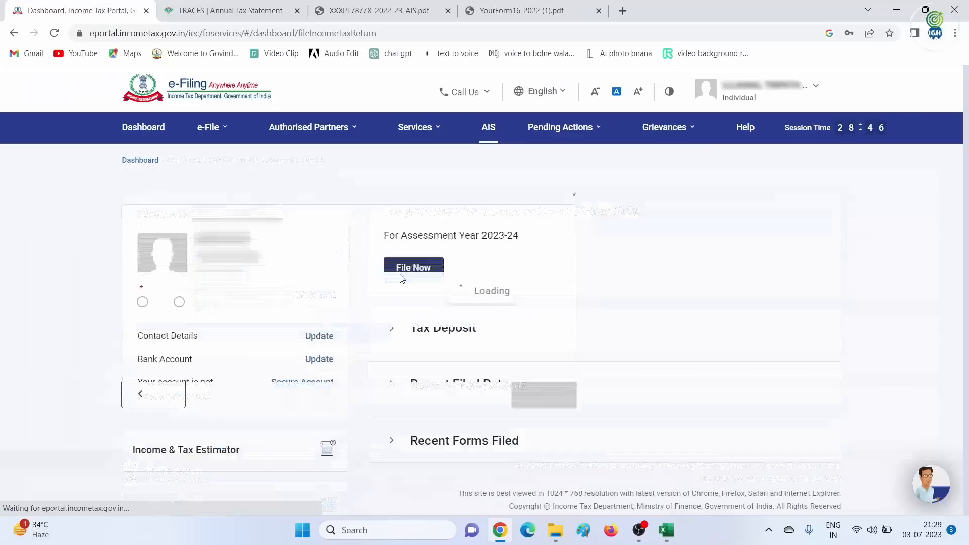
click(246, 283)
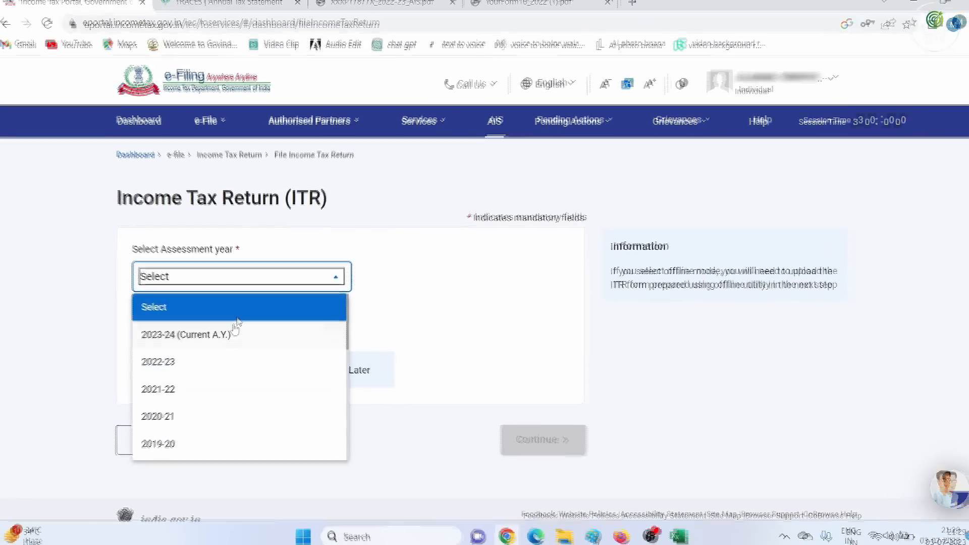
click(237, 333)
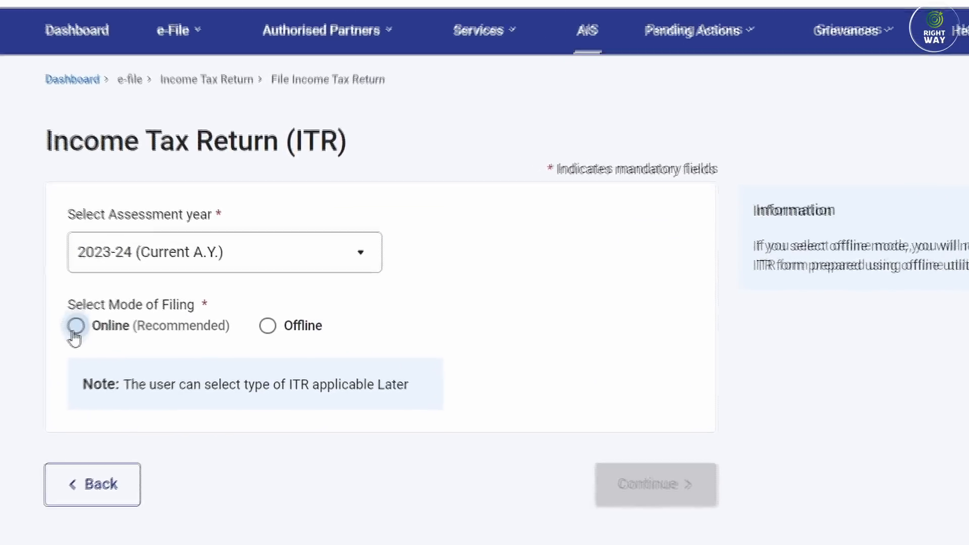
click(76, 325)
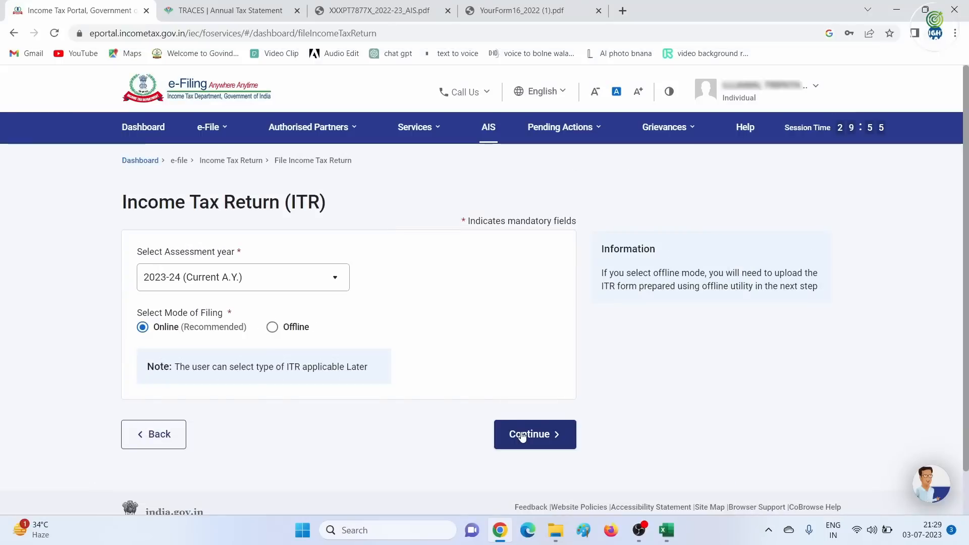
click(648, 486)
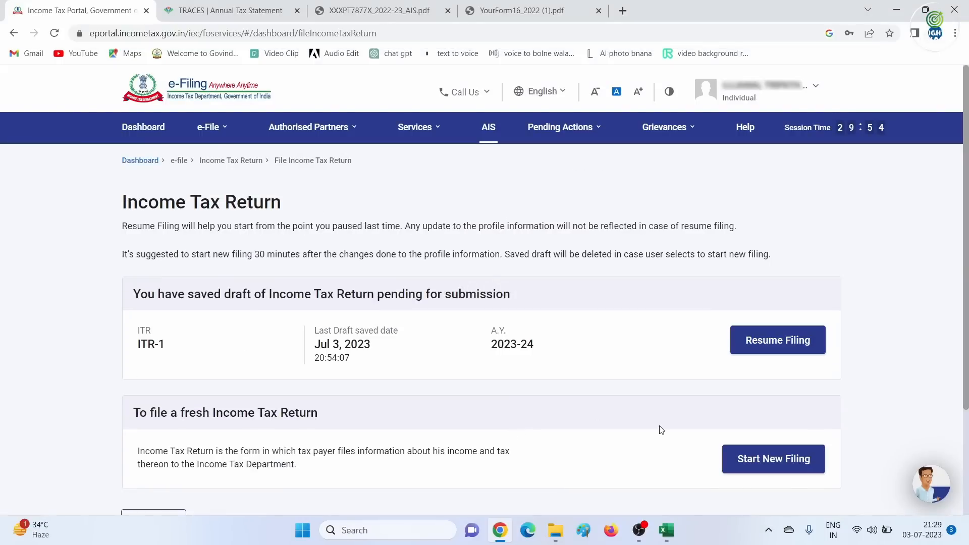
- Start a new filing instead of resuming the saved draft, and continue with the Individual status
scroll(464, 419, down, 3)
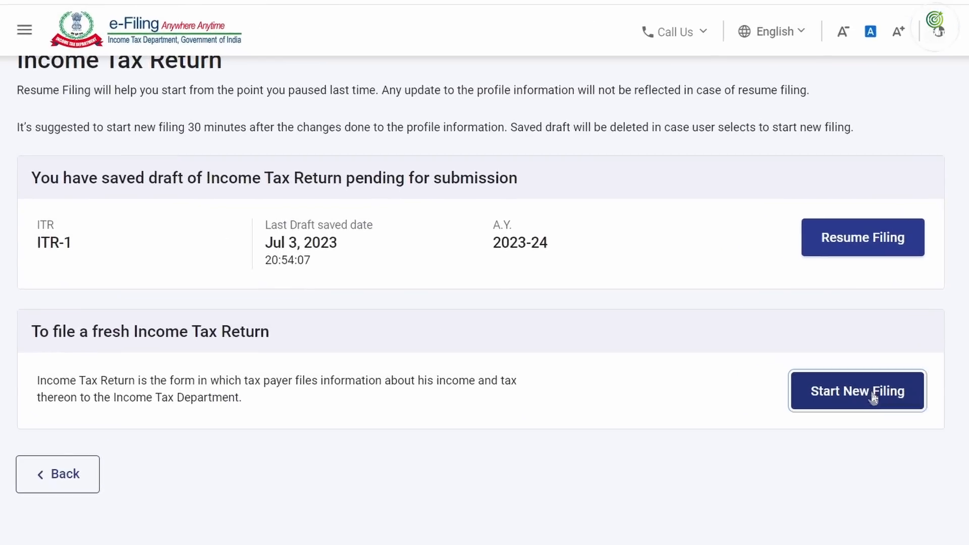
click(787, 365)
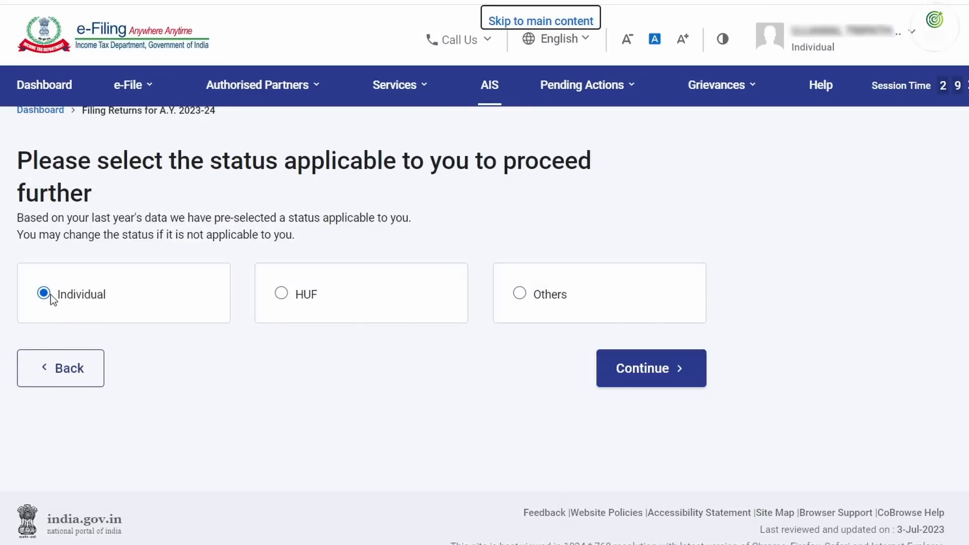
click(50, 296)
click(608, 368)
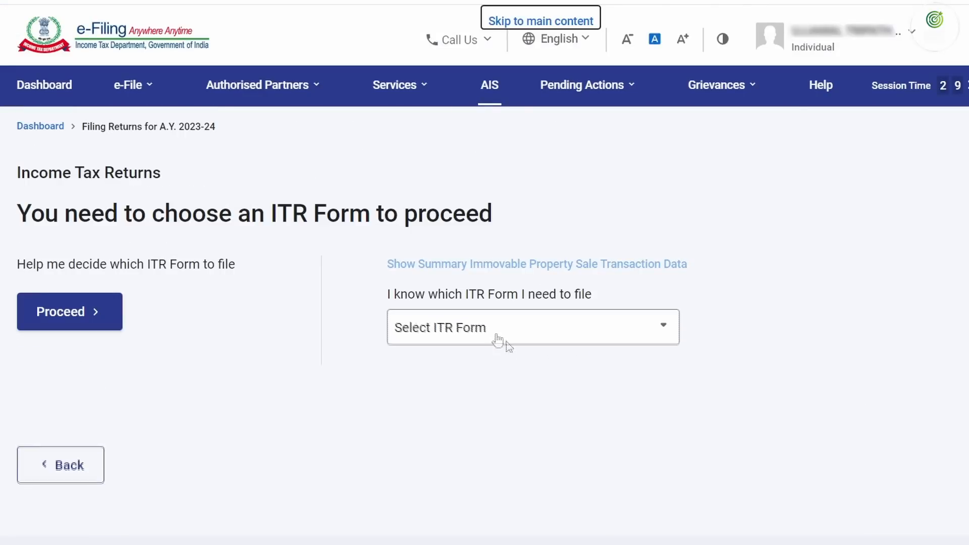
- Choose ITR-2 as the return form, proceed with it and get started
click(481, 329)
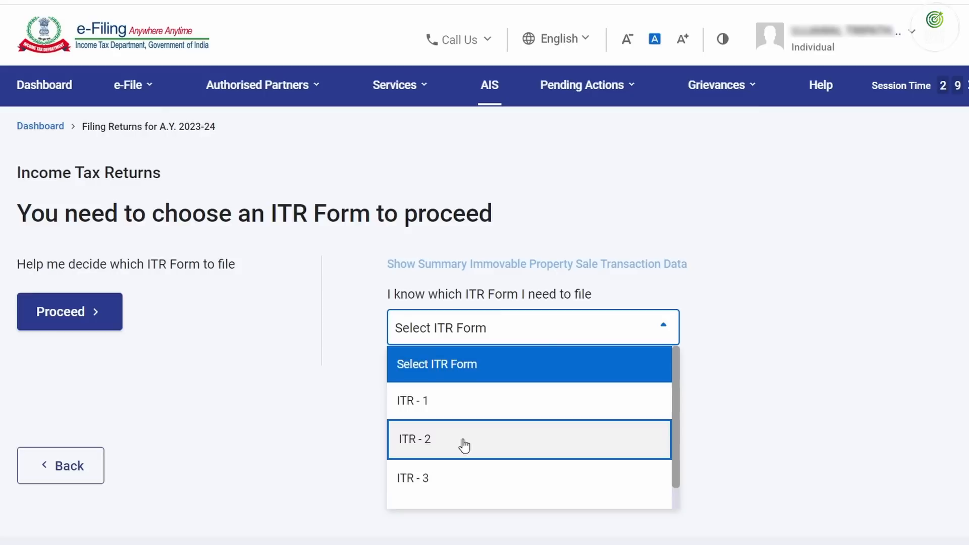
click(435, 440)
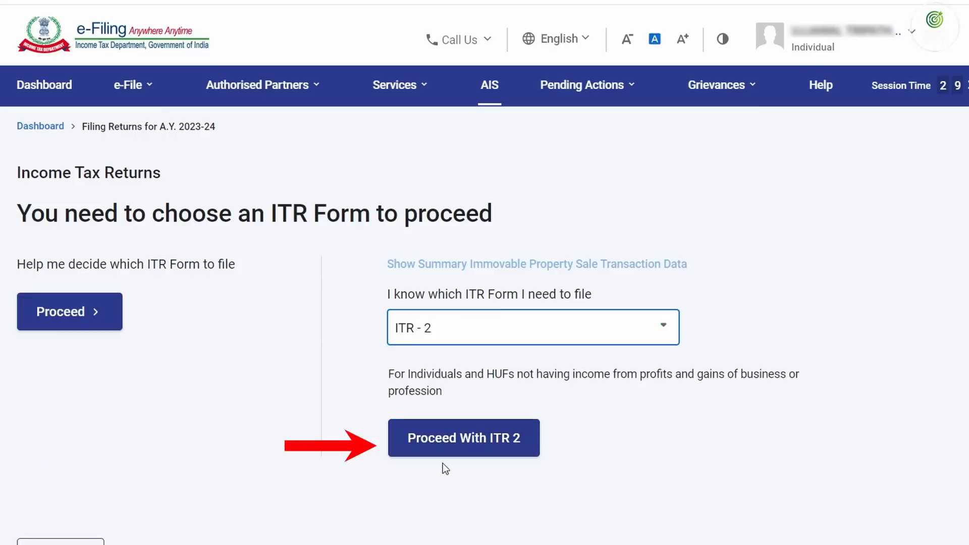
click(441, 448)
click(190, 385)
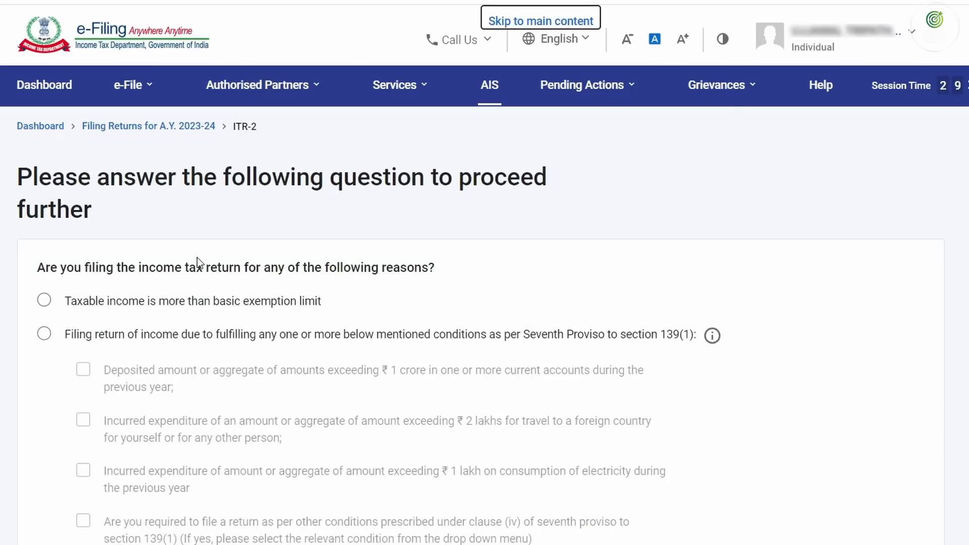
- Give Others as the reason for filing the return and continue to the schedule selection
scroll(197, 257, down, 4)
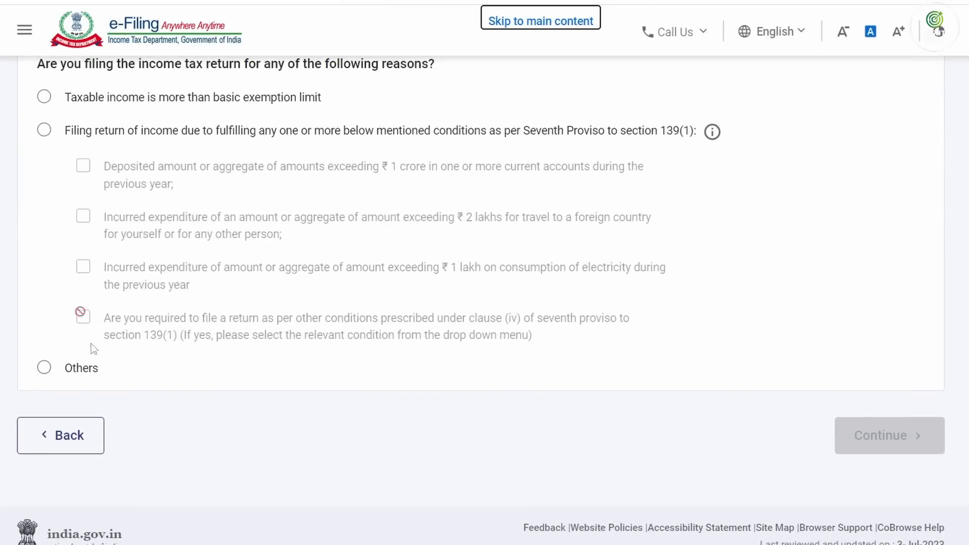
click(44, 97)
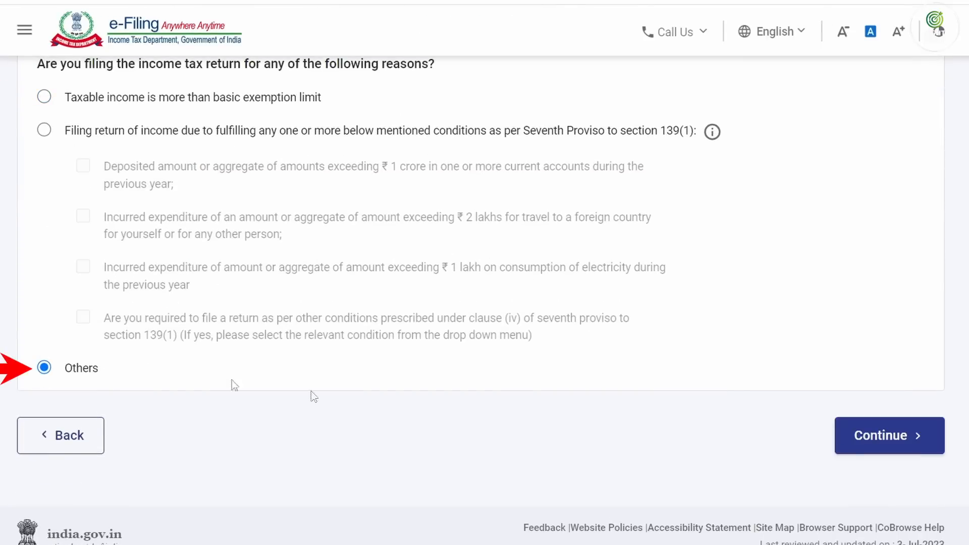
click(858, 436)
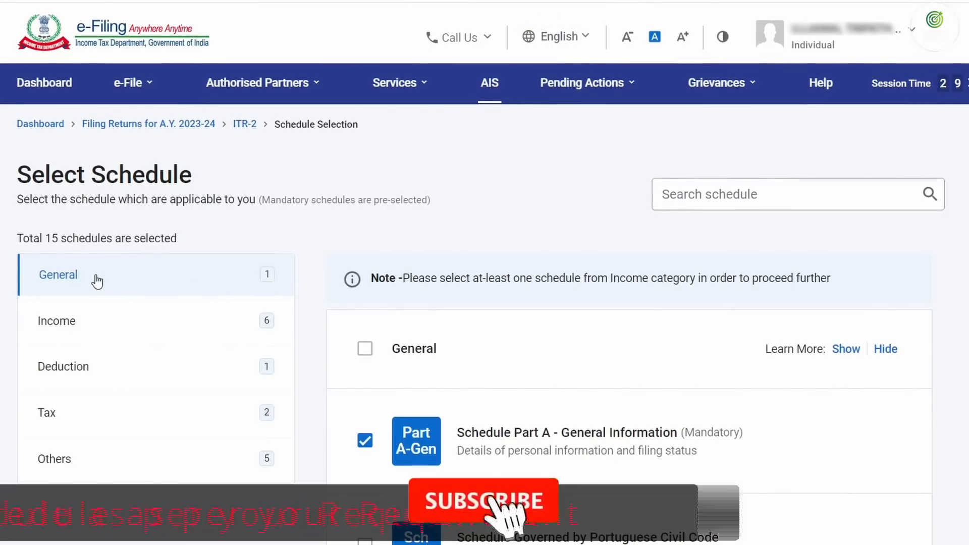
- Review the General and Income schedules, checking the selection of Salary, Capital Gains, 112A, Other Sources and Special Income
scroll(643, 446, down, 3)
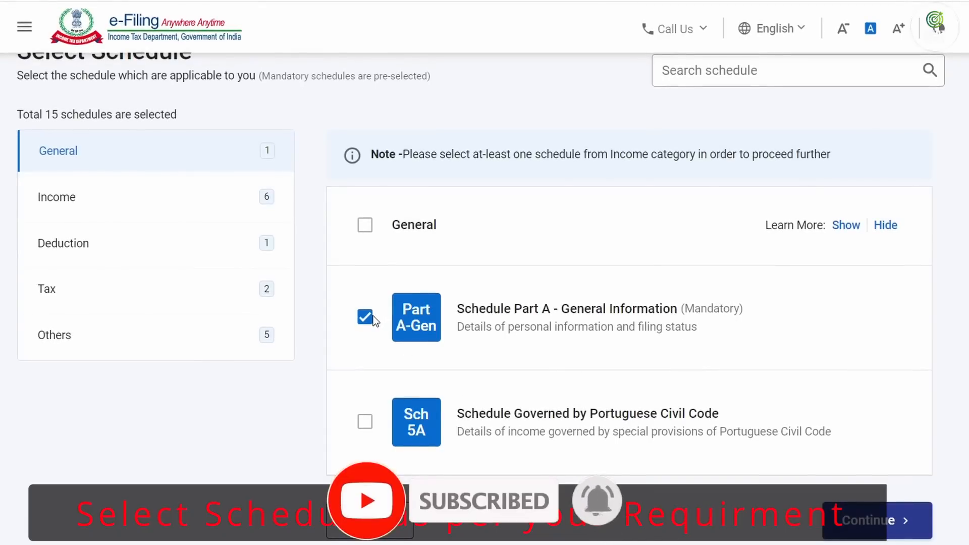
click(65, 198)
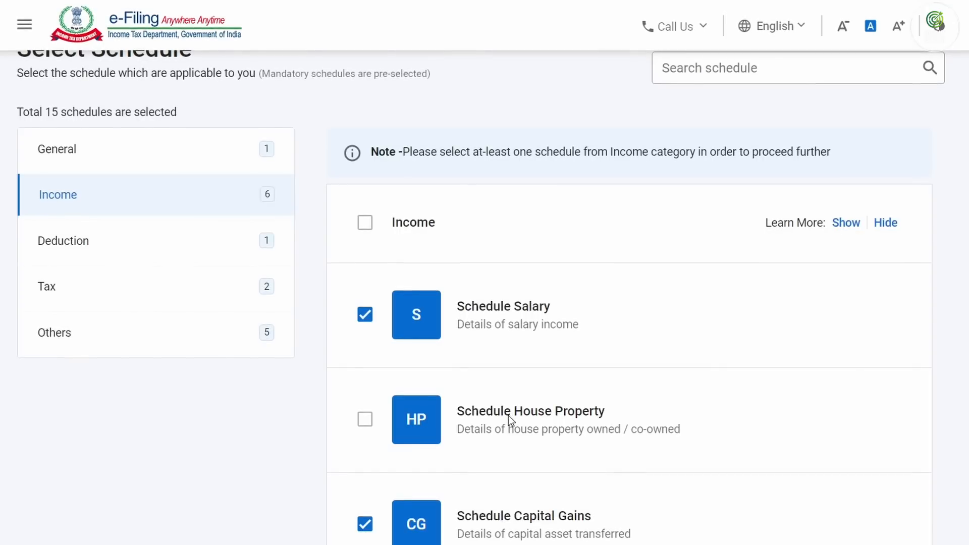
scroll(508, 416, down, 3)
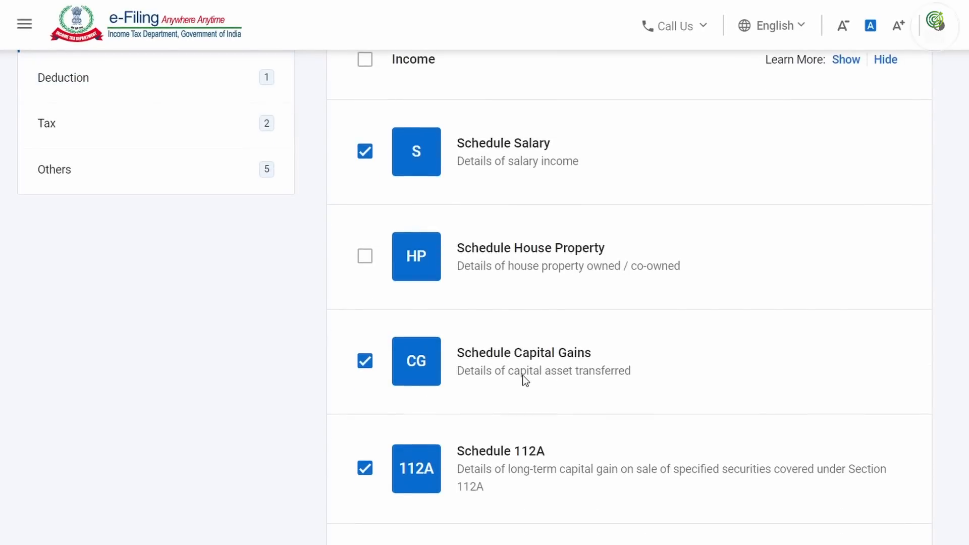
scroll(525, 381, down, 5)
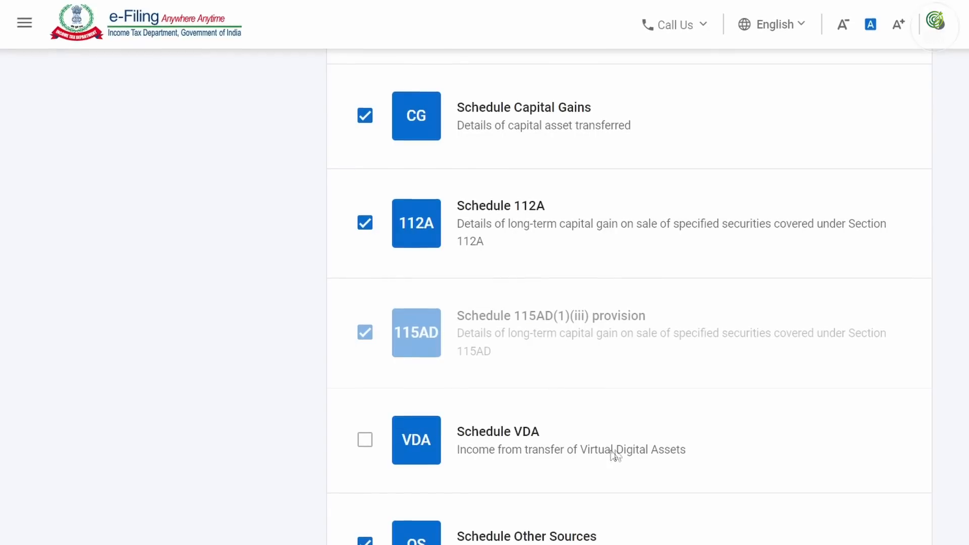
scroll(631, 452, down, 2)
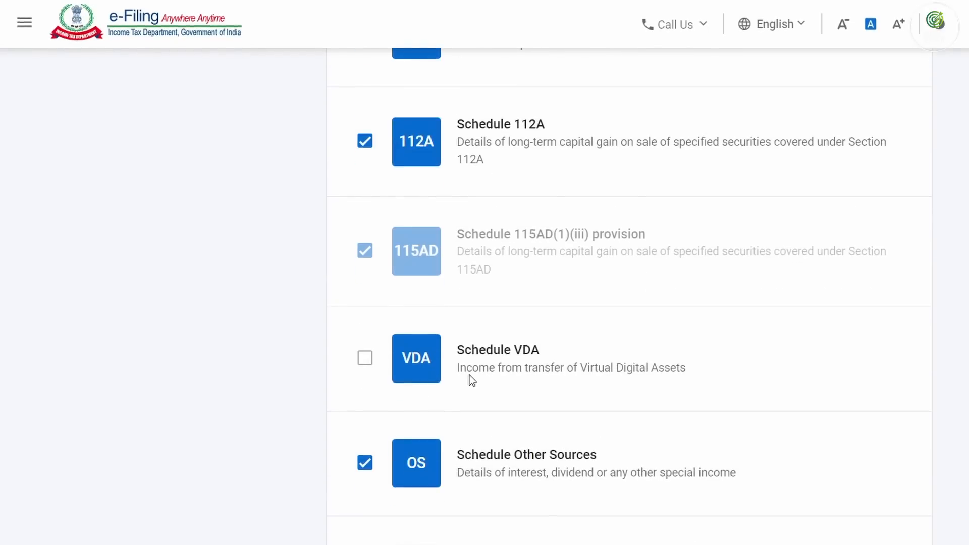
scroll(489, 417, down, 2)
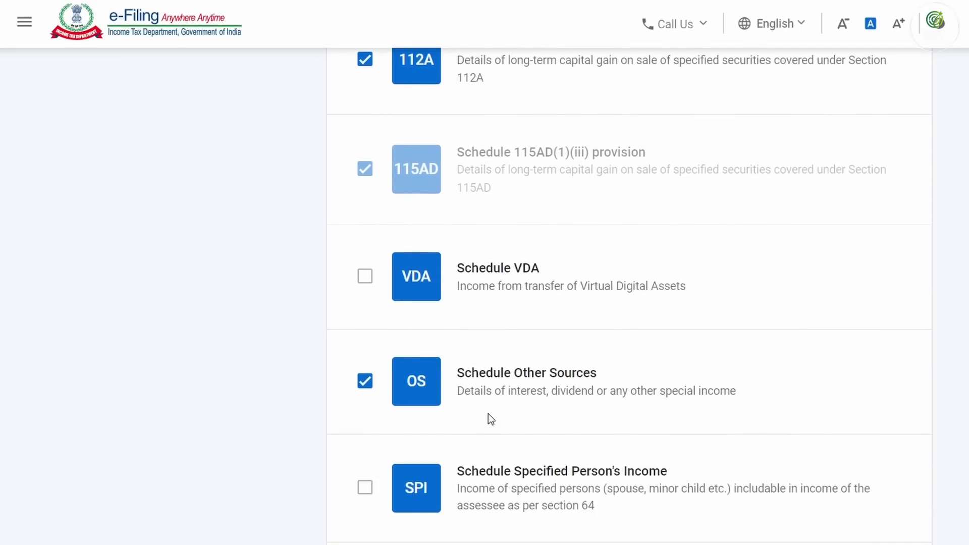
scroll(488, 416, down, 2)
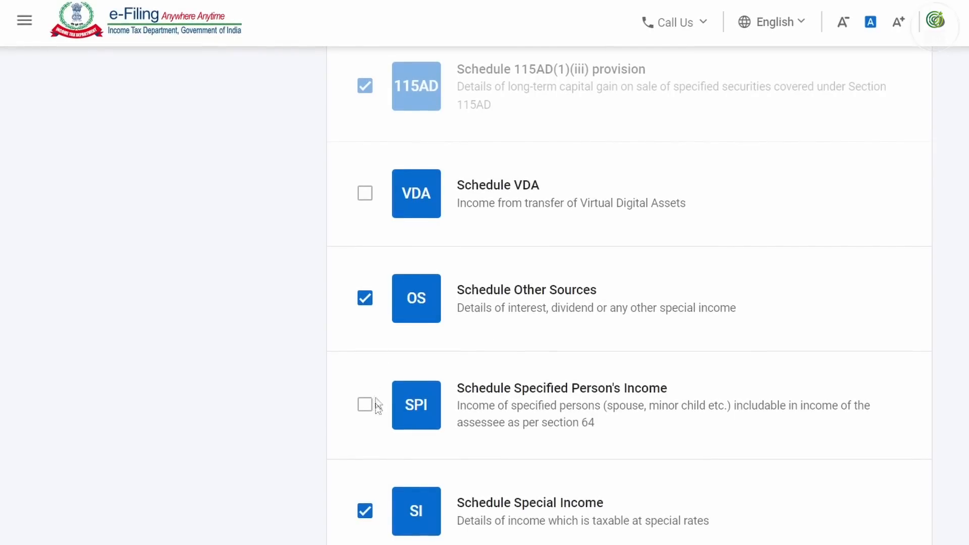
scroll(398, 480, down, 3)
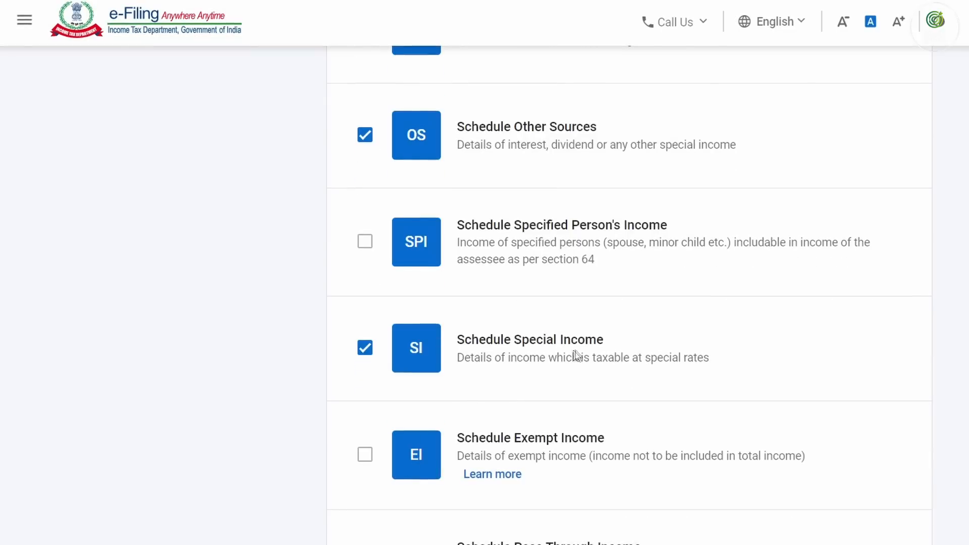
click(364, 353)
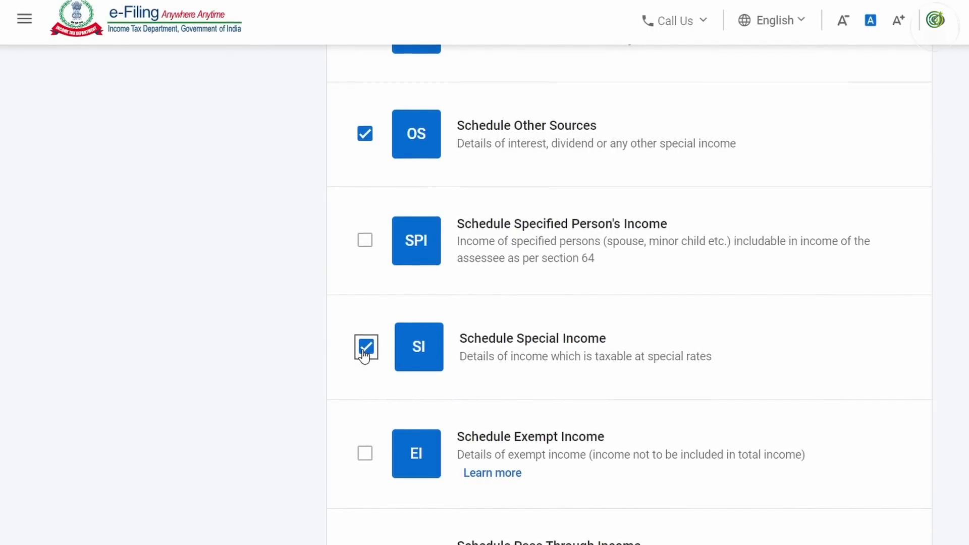
scroll(619, 376, down, 5)
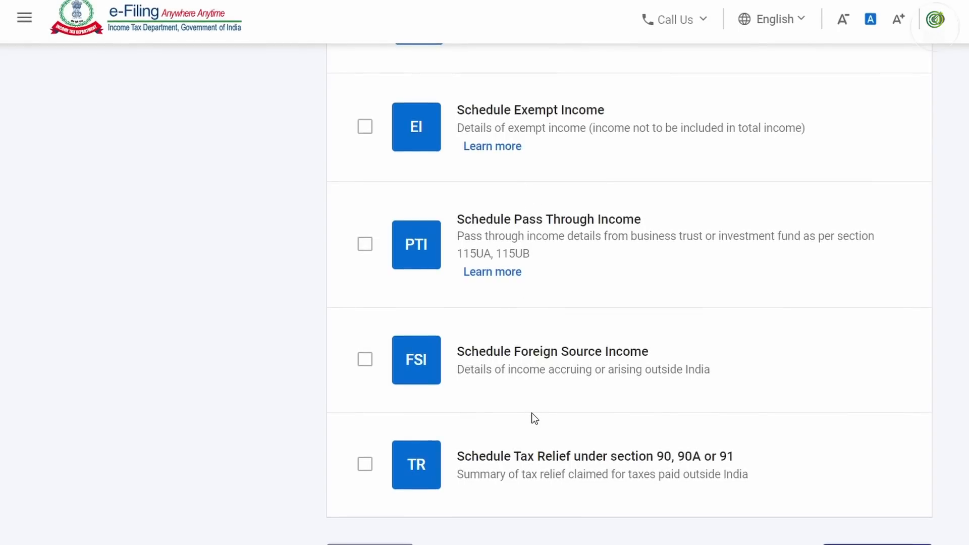
scroll(532, 417, up, 5)
scroll(532, 418, up, 10)
- Add Schedule Deduction under Section 80D in the Deduction category, leaving Section 80G unselected
click(65, 357)
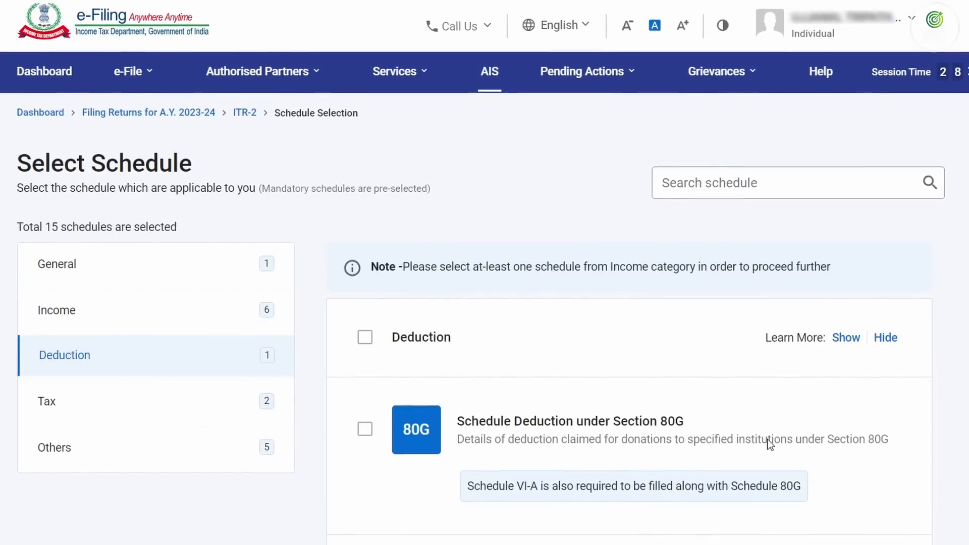
click(365, 429)
click(366, 431)
scroll(368, 435, down, 5)
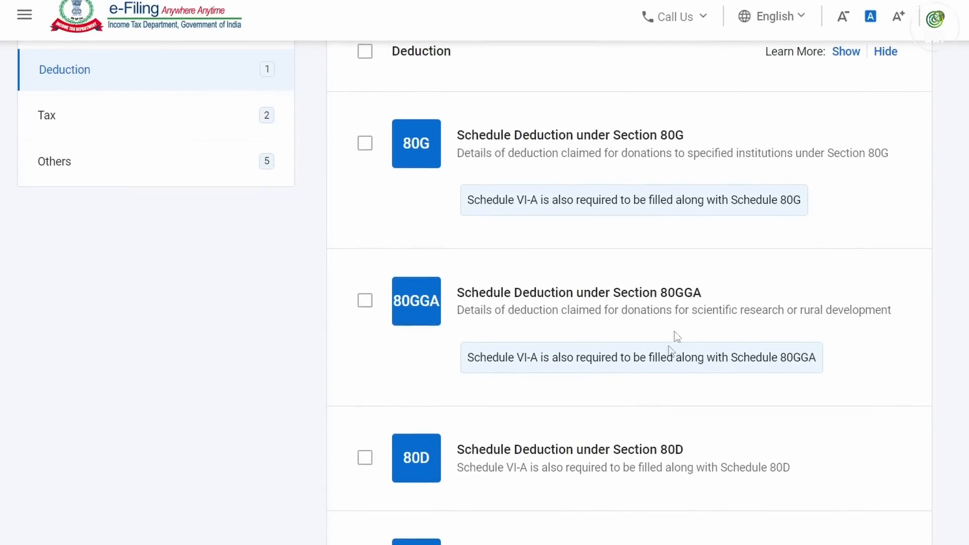
scroll(644, 398, down, 3)
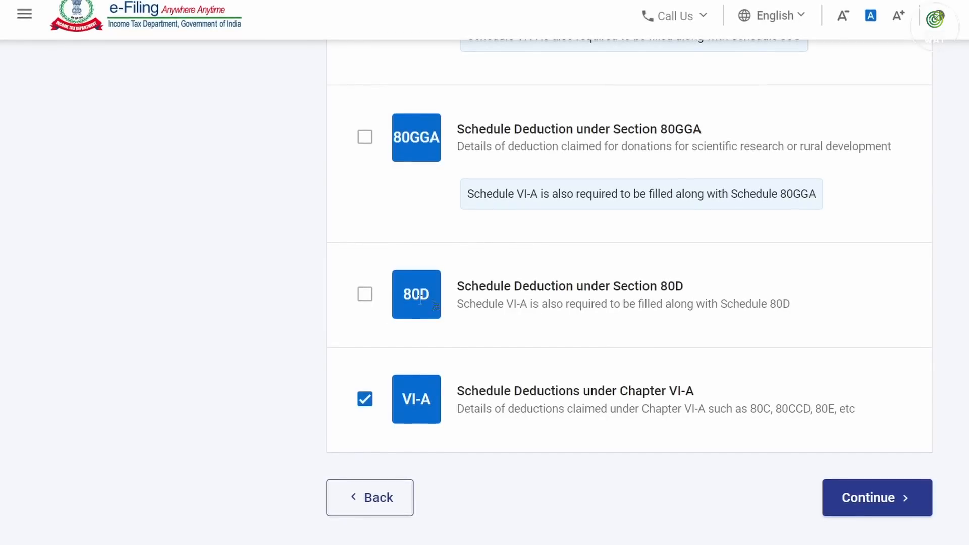
click(367, 297)
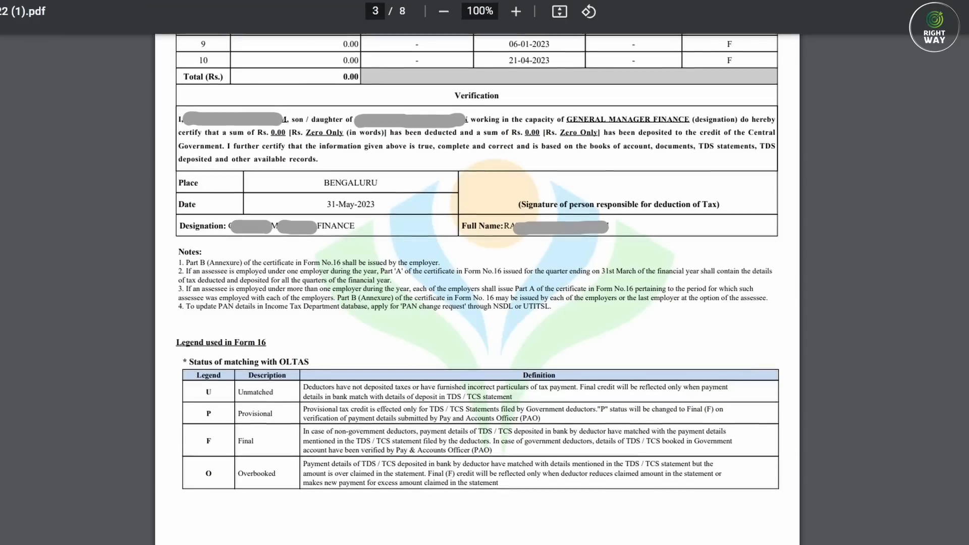
- Check the health insurance premium deduction under section 80D in the Form 16 PDF, and return to the Deduction schedules
scroll(477, 297, up, 15)
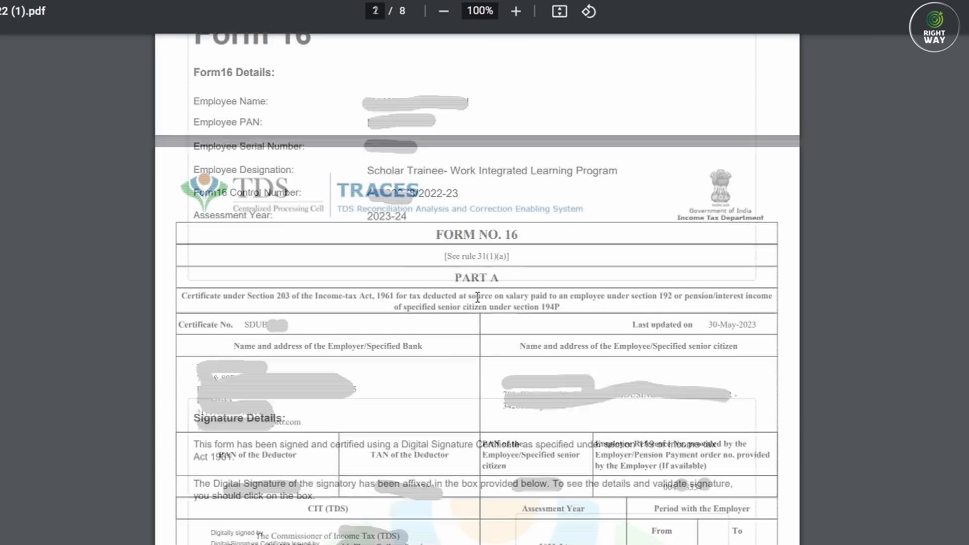
scroll(465, 328, down, 20)
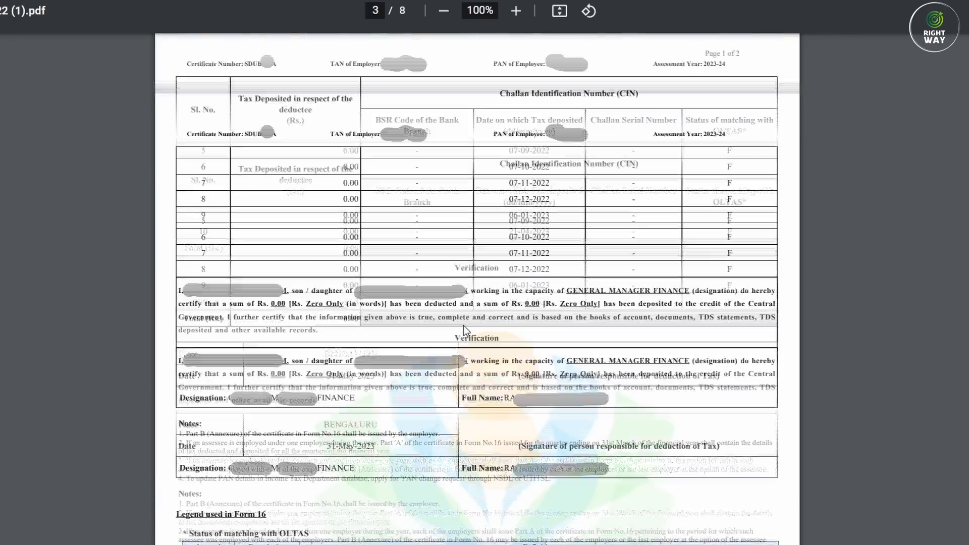
scroll(463, 326, down, 15)
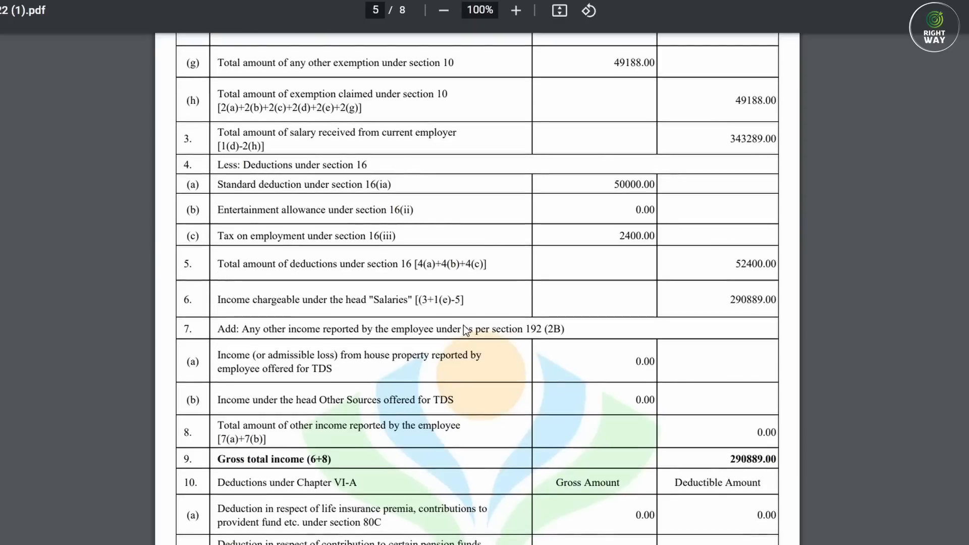
scroll(555, 282, down, 15)
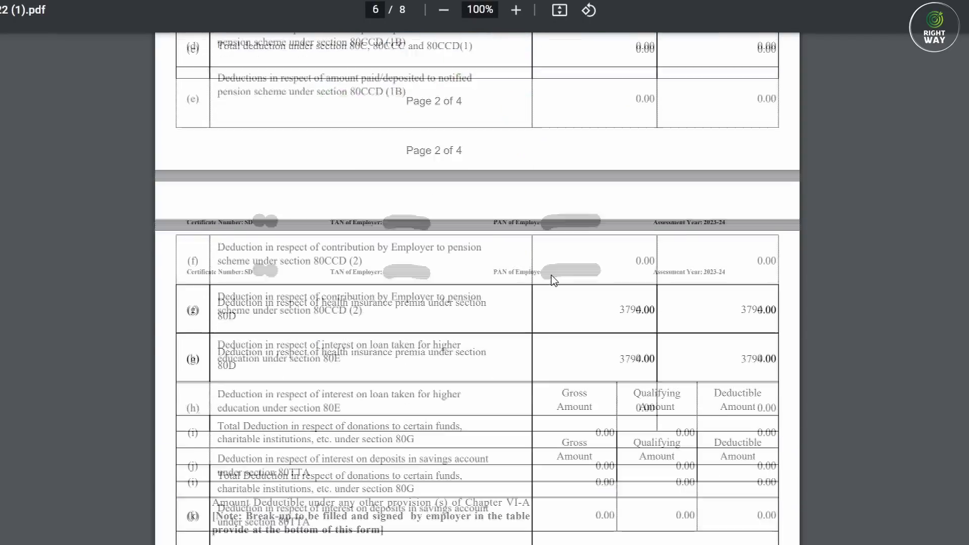
drag(218, 302, 257, 306)
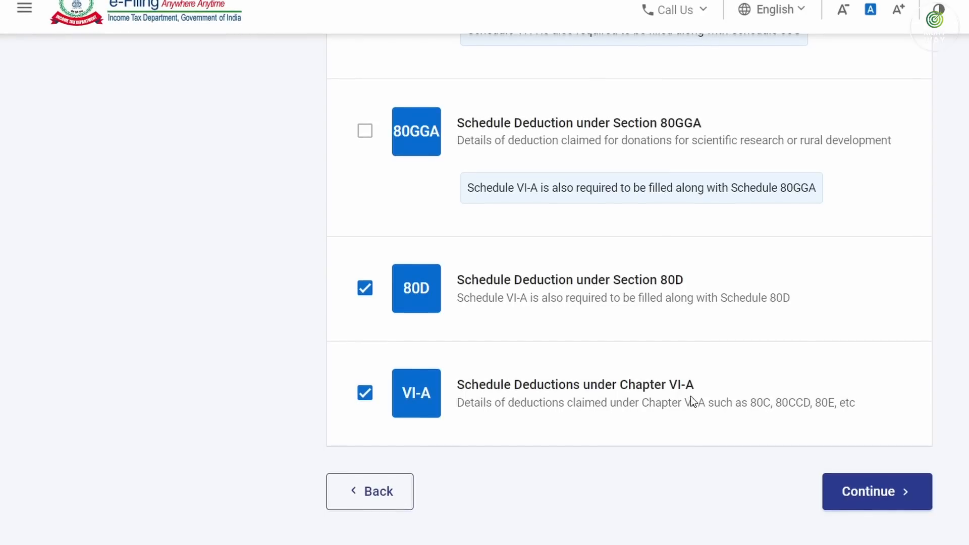
scroll(690, 396, up, 5)
scroll(676, 392, down, 2)
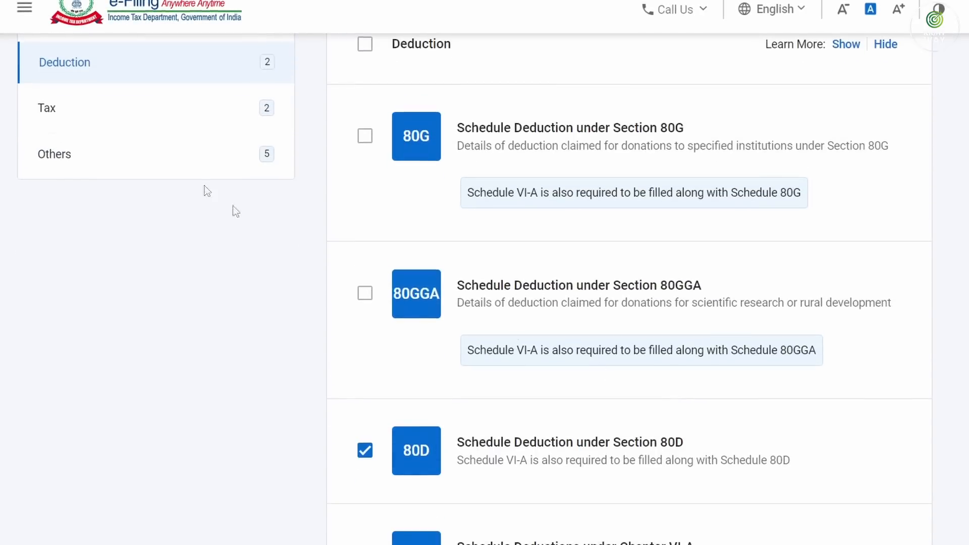
- Go through the Tax and Others schedule categories, keep their preselected schedules, and confirm the schedule selection
click(127, 109)
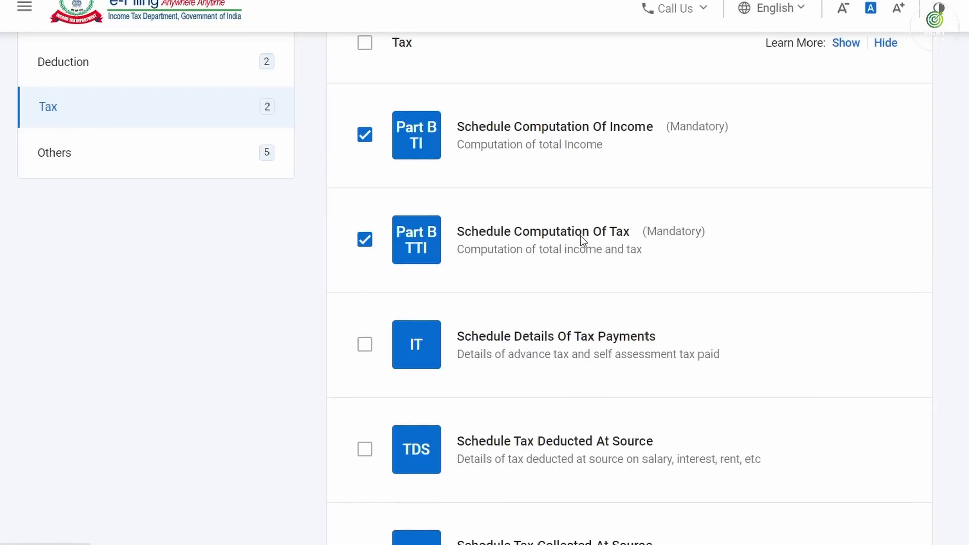
scroll(581, 239, down, 3)
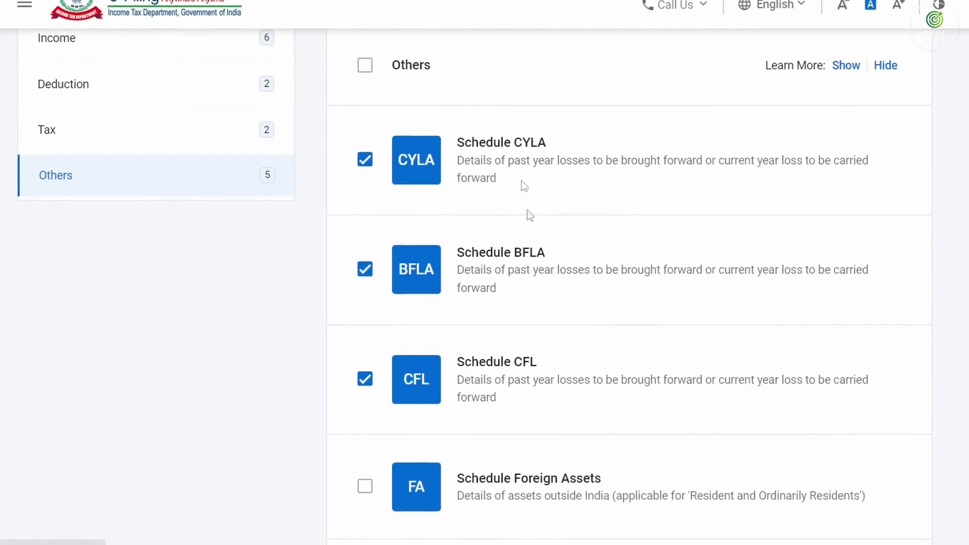
scroll(474, 355, down, 5)
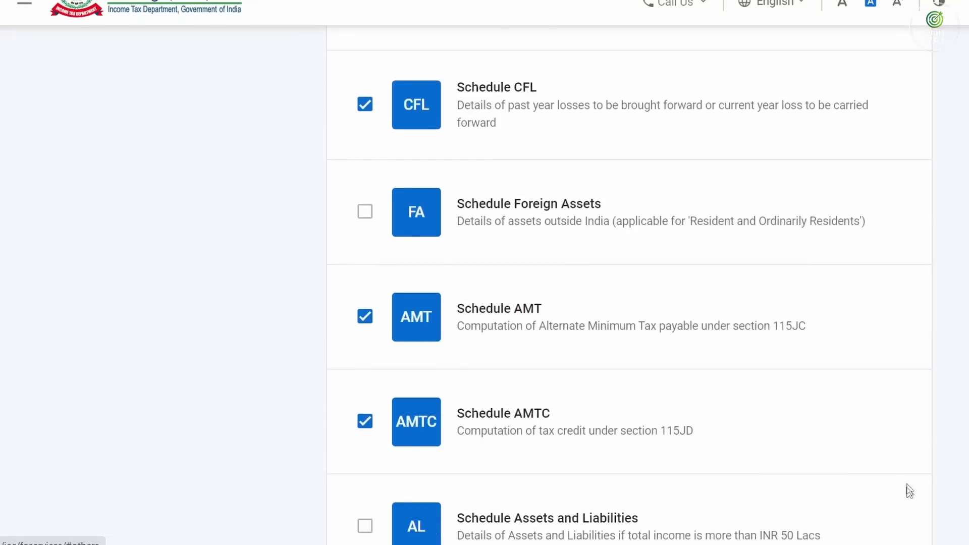
scroll(898, 454, down, 5)
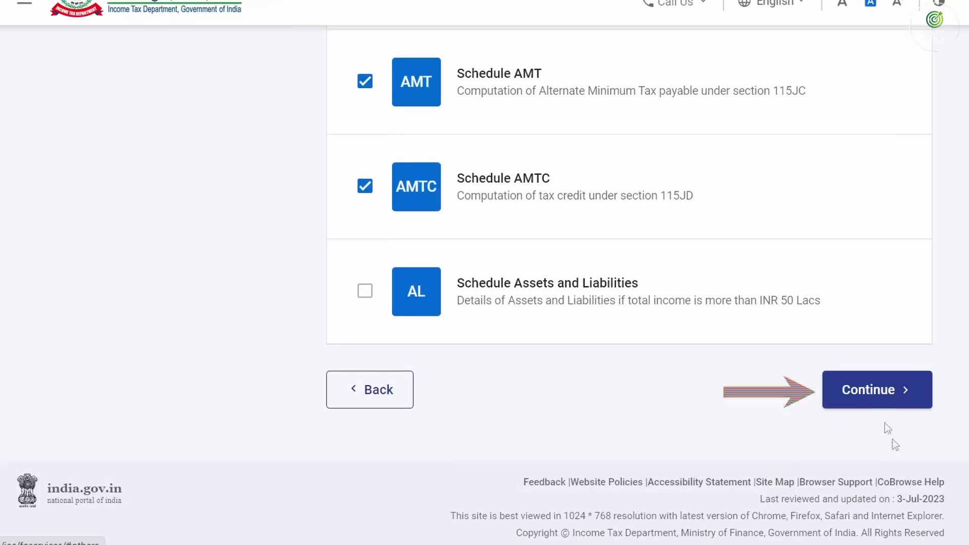
click(863, 390)
click(654, 350)
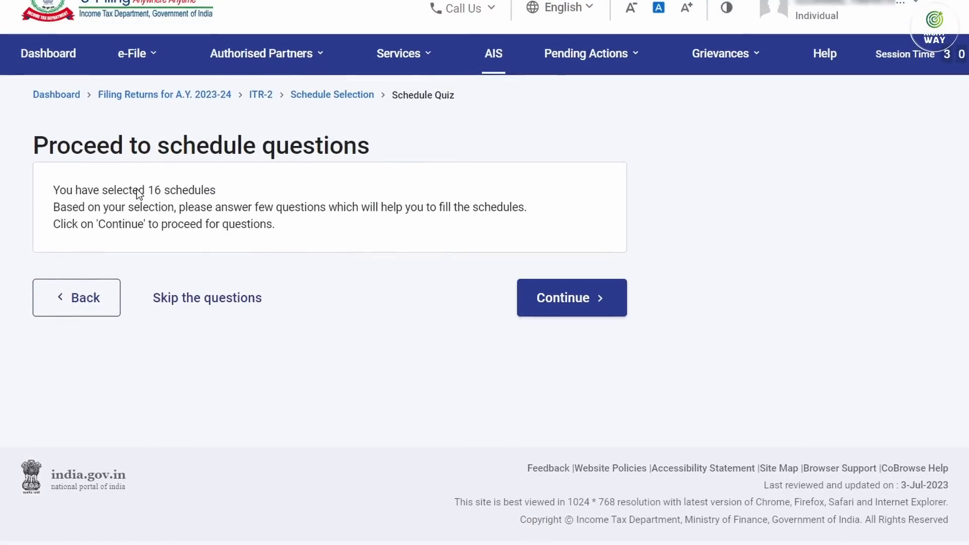
- Proceed to the schedule questions and answer No to opting for the new tax regime u/s 115BAC
drag(139, 192, 171, 187)
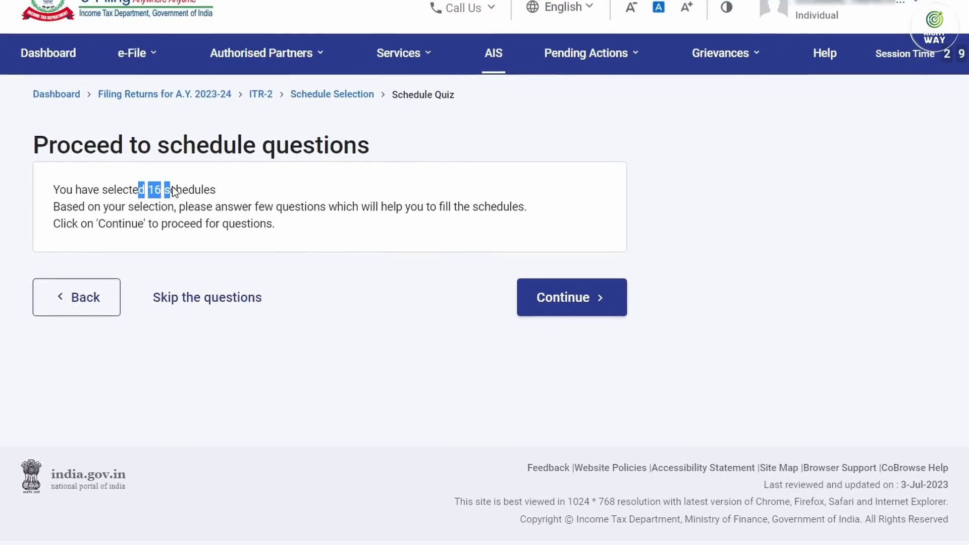
click(569, 299)
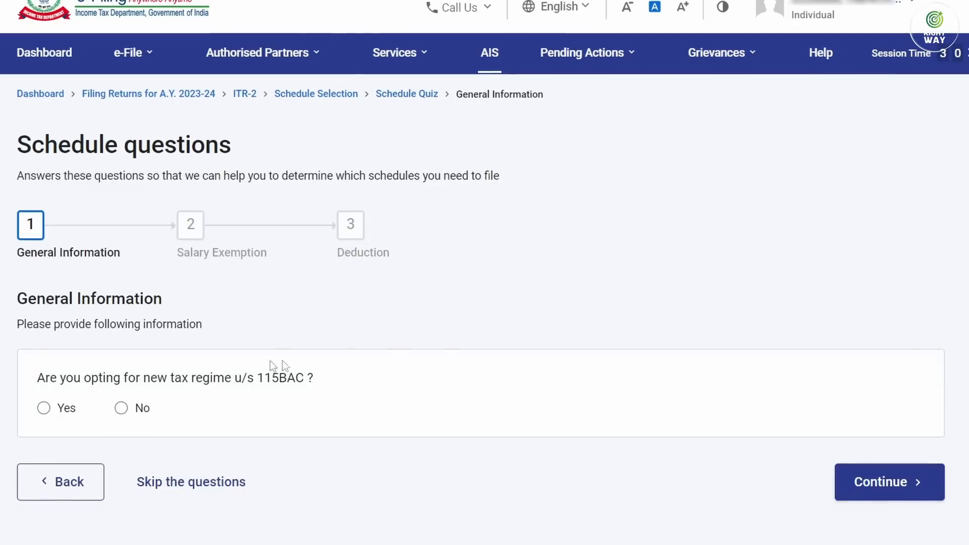
click(121, 407)
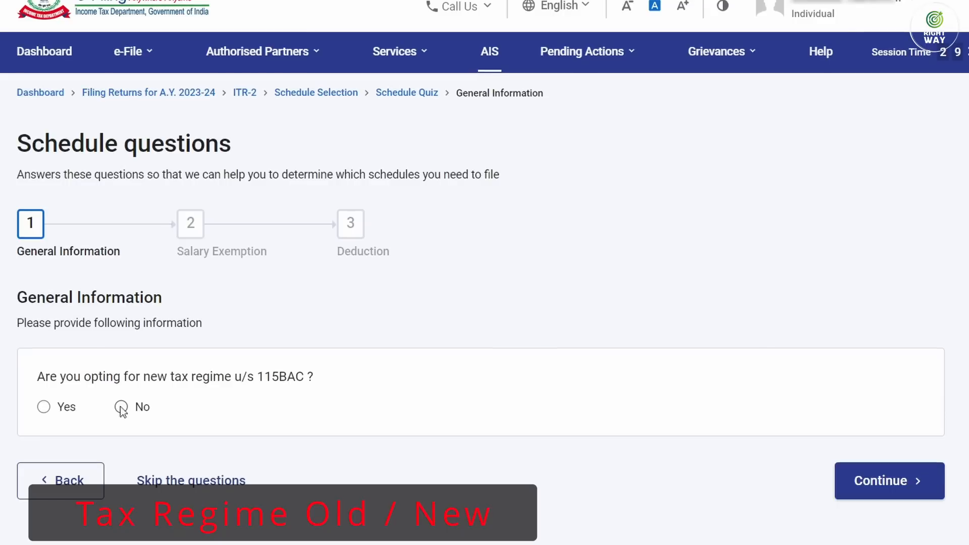
click(848, 483)
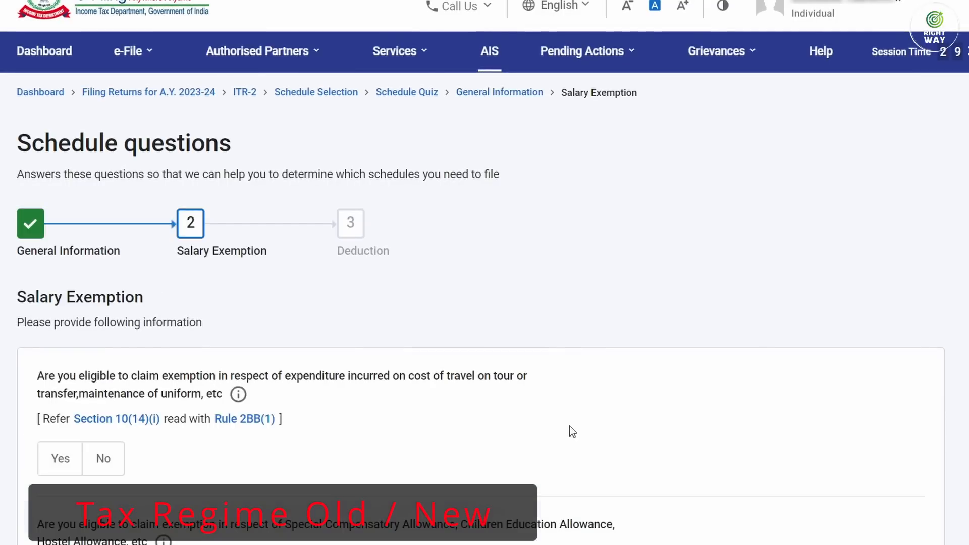
- Answer No to all salary exemption questions, including House Rent Allowance, Leave Travel Allowance and any other exemption, and continue
scroll(235, 432, down, 5)
scroll(229, 419, up, 2)
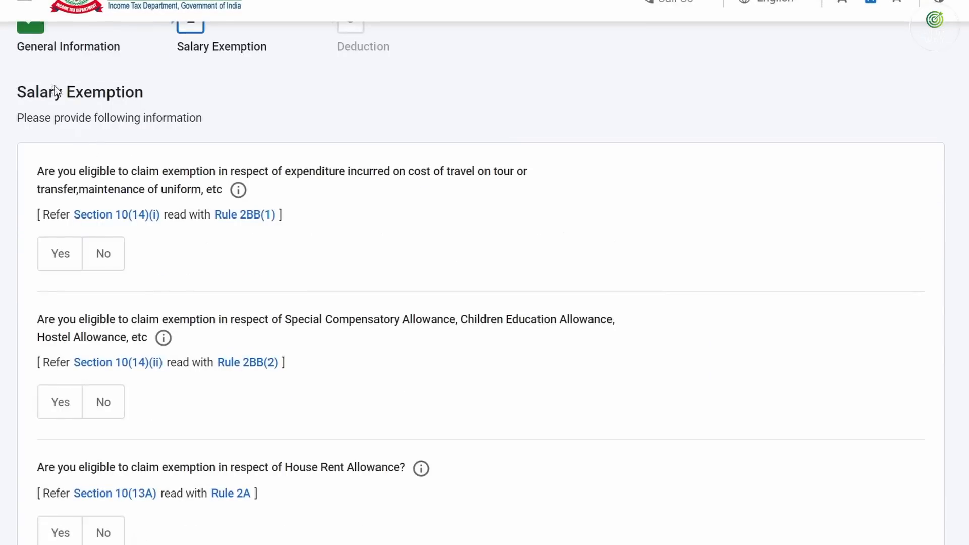
click(104, 256)
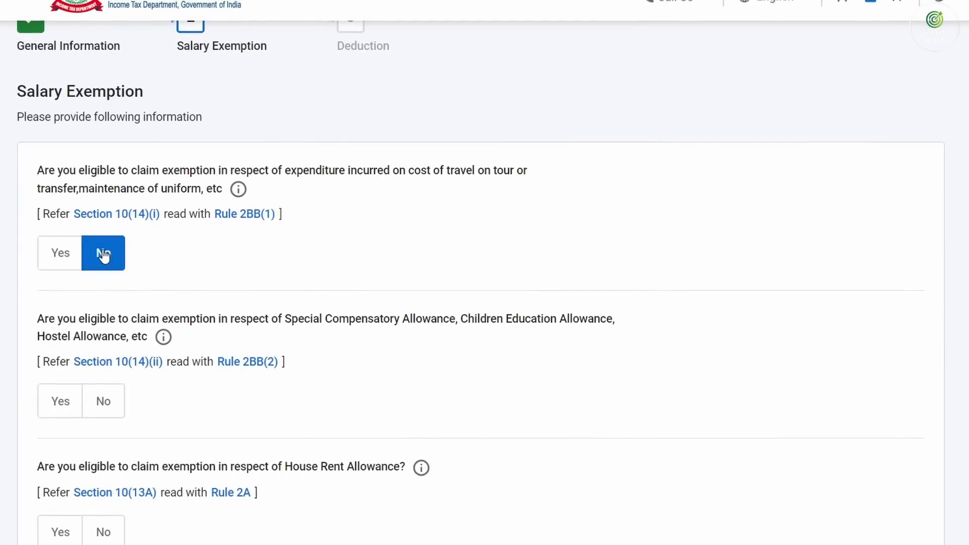
click(106, 403)
scroll(110, 398, down, 3)
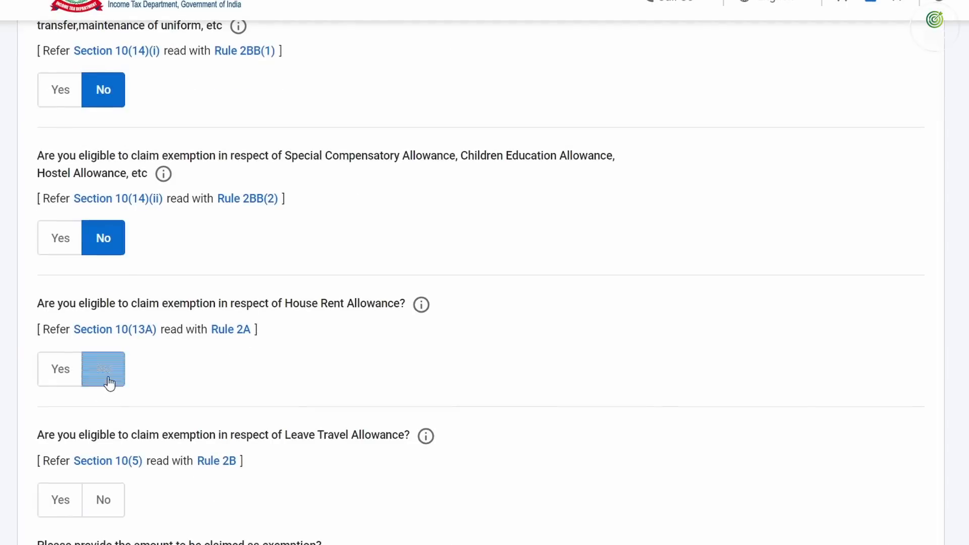
click(109, 383)
scroll(110, 384, down, 3)
click(104, 342)
scroll(112, 360, down, 4)
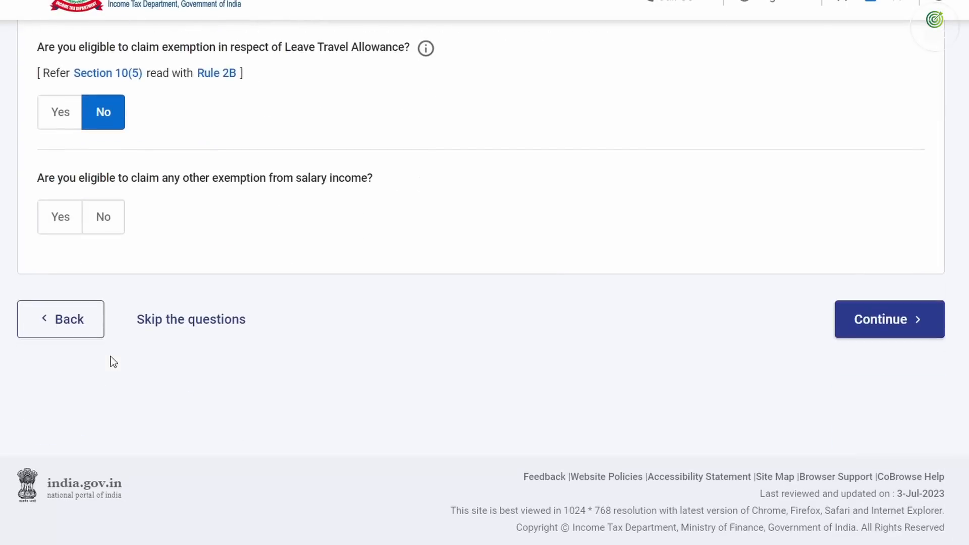
click(97, 224)
click(863, 331)
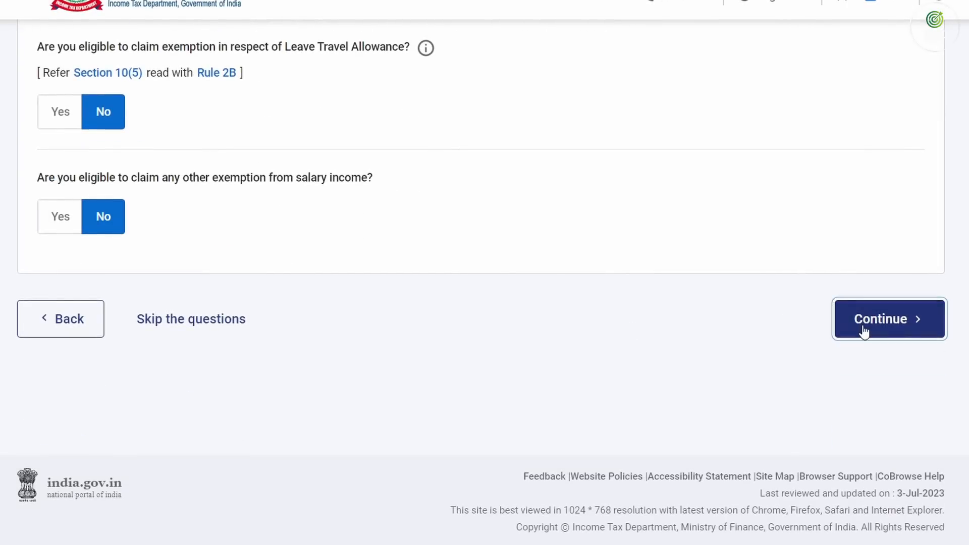
- Skip the remaining deduction questions and acknowledge the notice about the pre-filled return
scroll(248, 259, down, 5)
scroll(247, 259, down, 15)
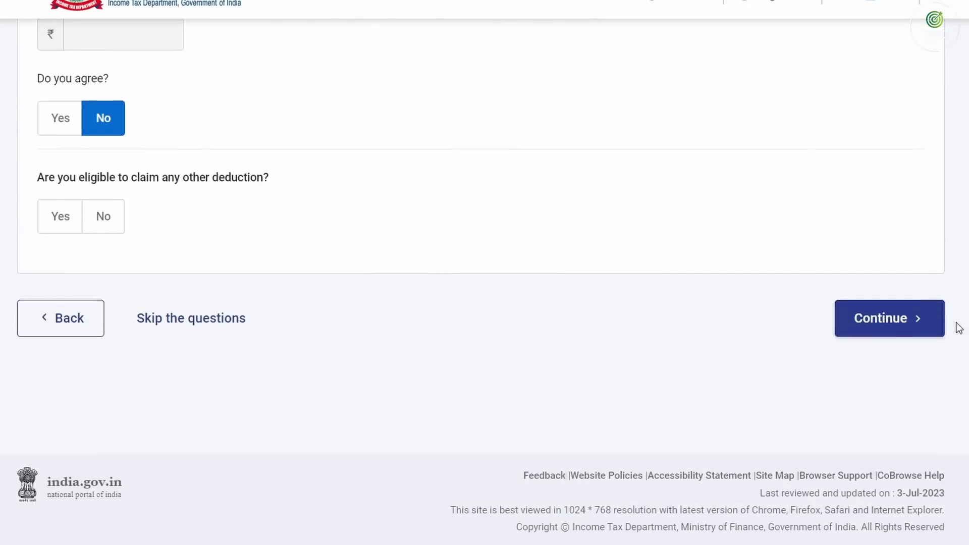
click(212, 323)
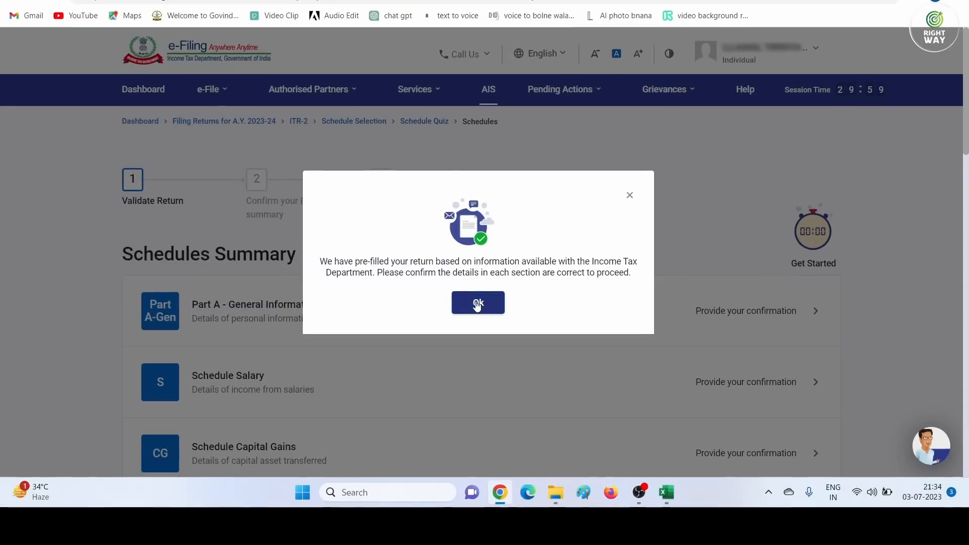
click(476, 303)
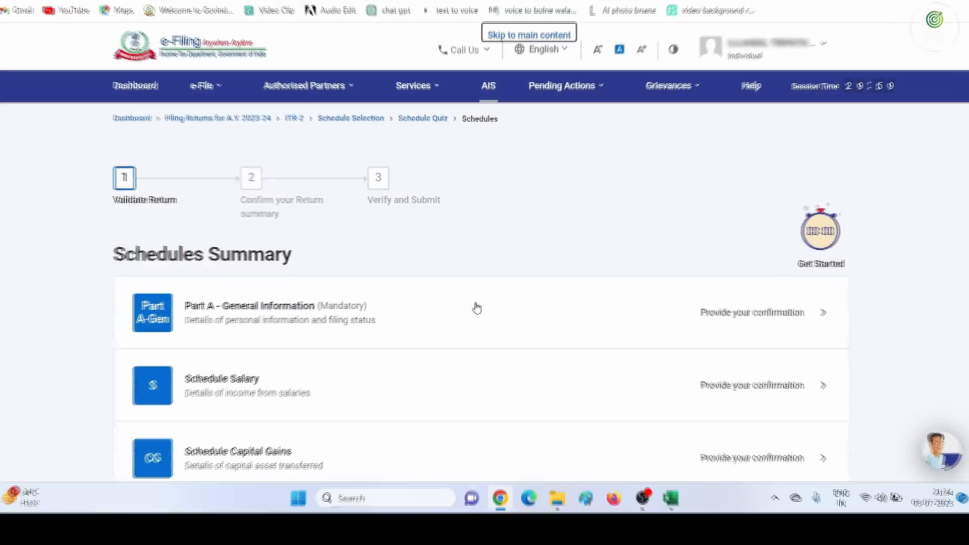
- Review the schedules listed in the Schedules Summary, look at the page for adding more schedules, and return to the summary
scroll(477, 307, down, 3)
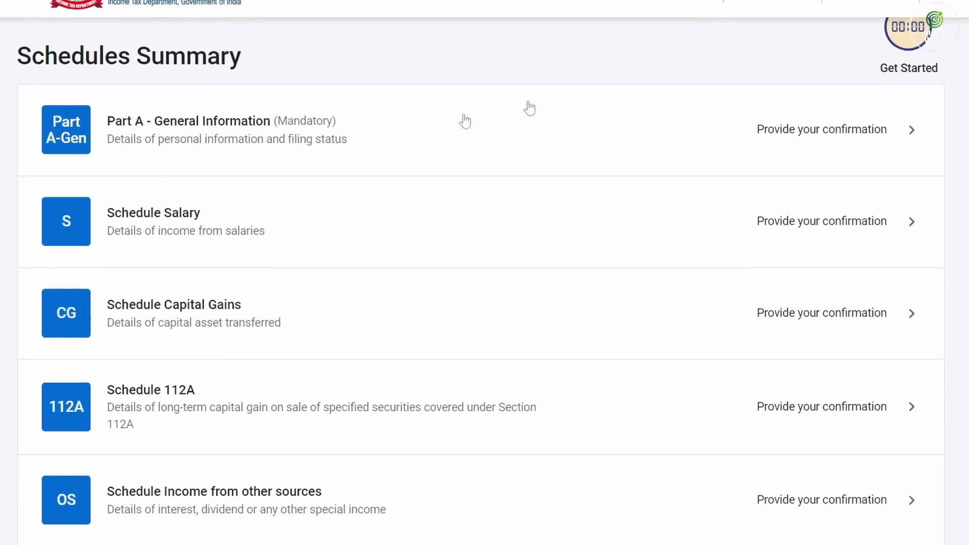
scroll(462, 264, down, 17)
scroll(463, 263, up, 6)
scroll(462, 264, up, 8)
scroll(461, 264, down, 16)
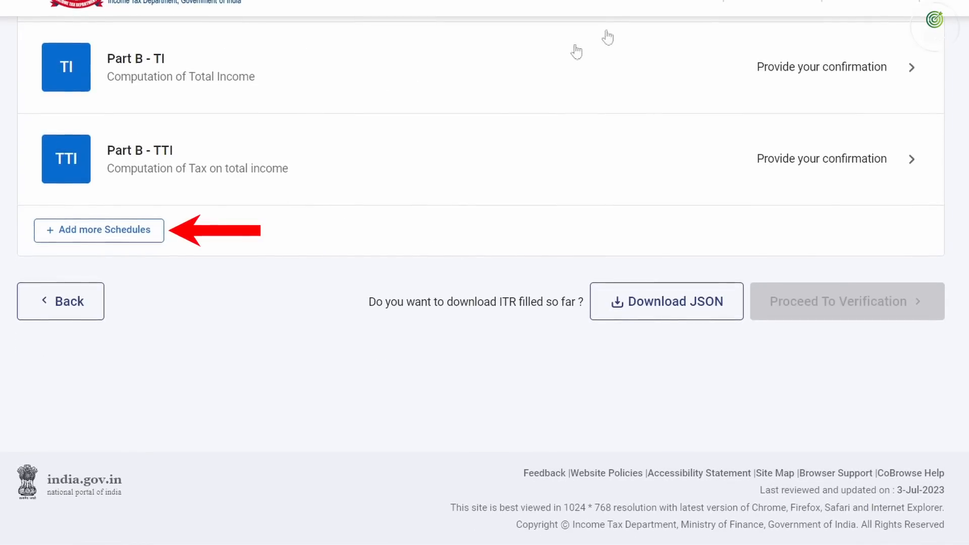
click(81, 234)
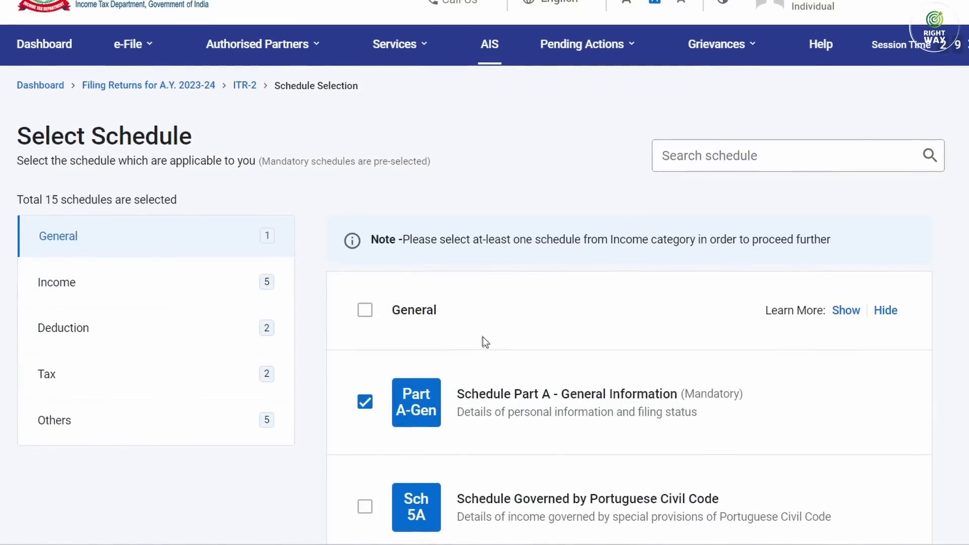
scroll(477, 313, down, 5)
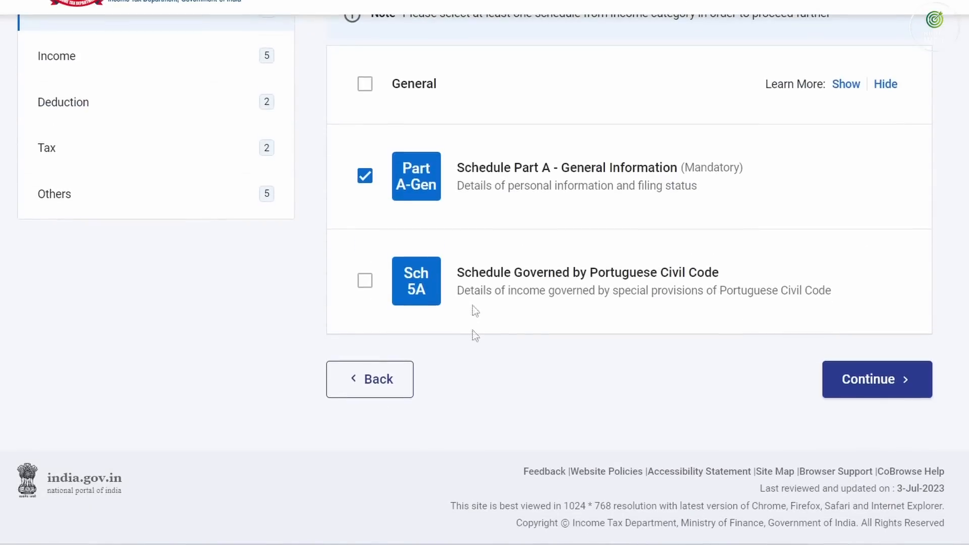
click(379, 379)
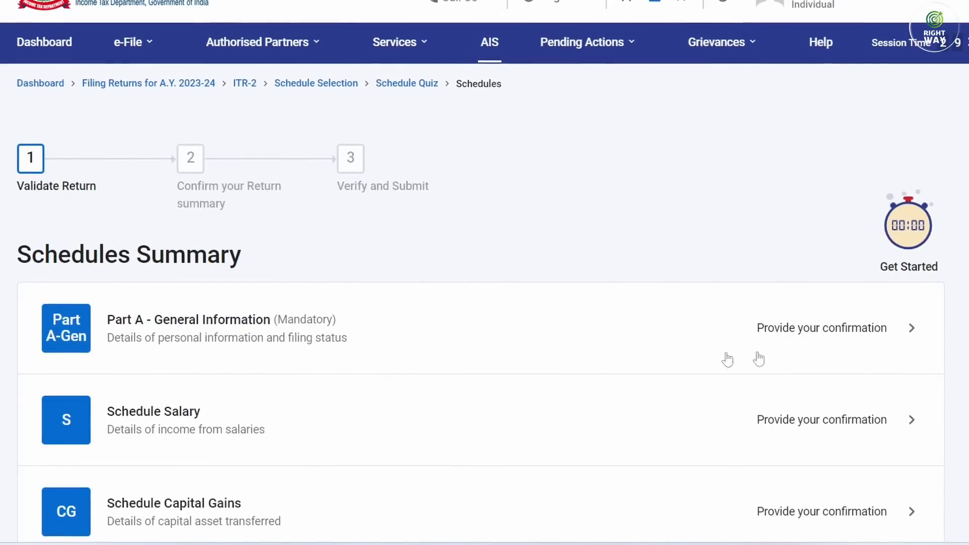
- Open Part A - General Information and check the Personal Information and Contact sections
click(910, 327)
click(223, 303)
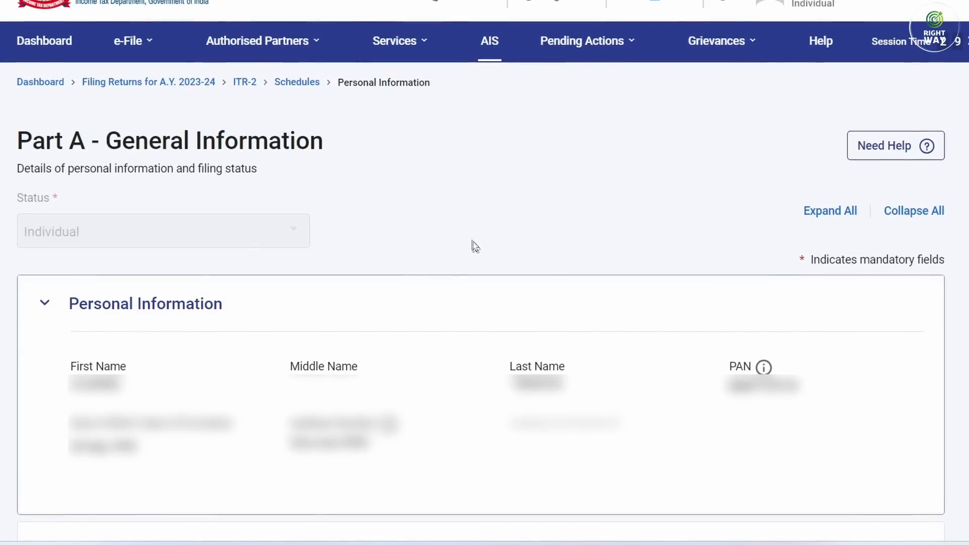
scroll(688, 291, down, 4)
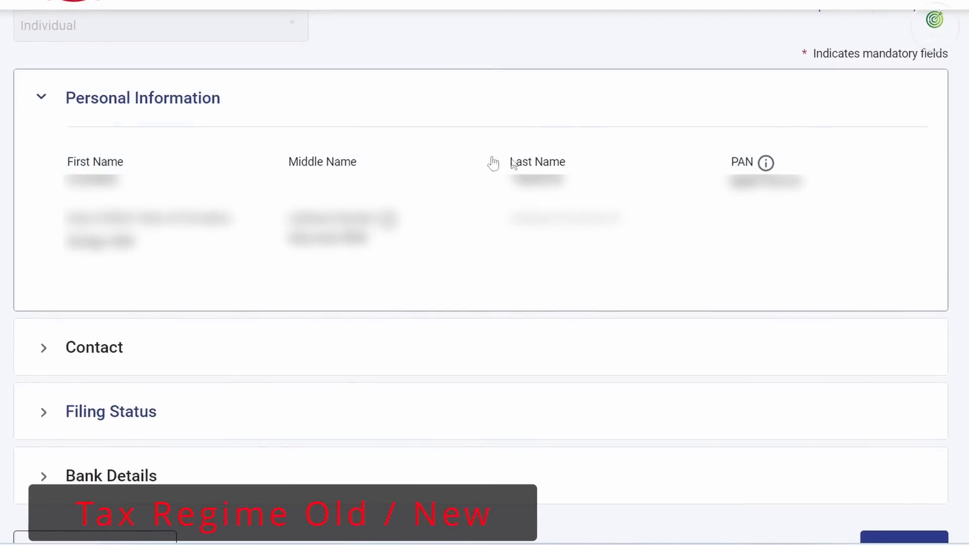
click(41, 99)
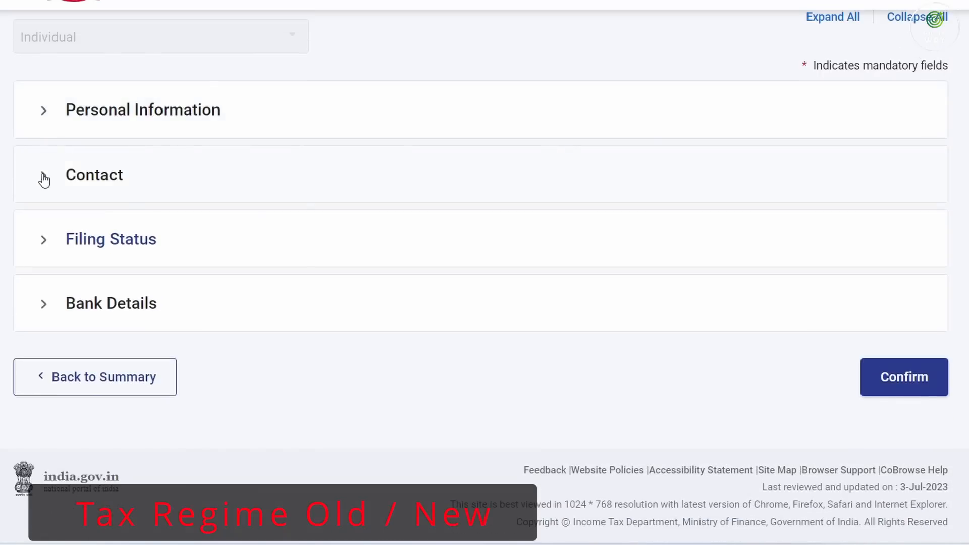
click(44, 177)
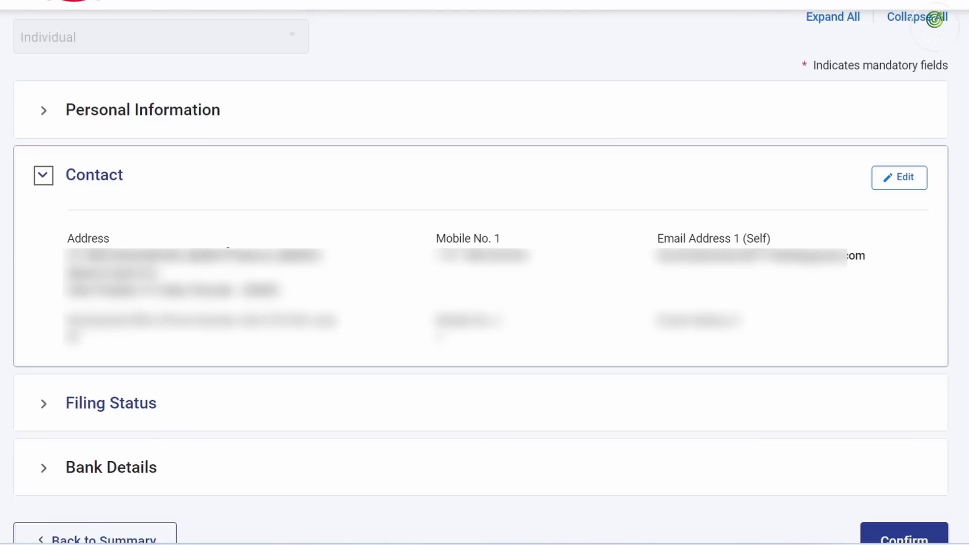
click(898, 185)
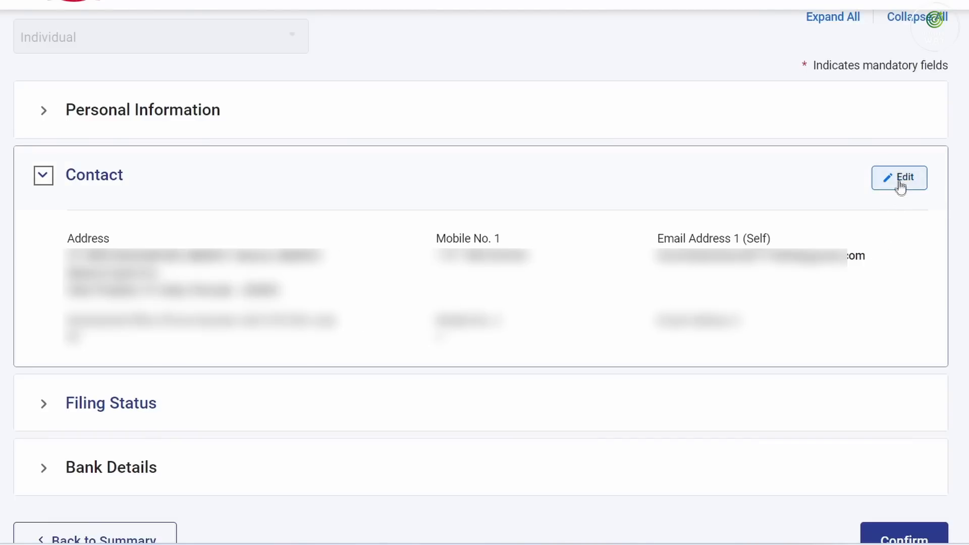
- Review the Filing Status section, keeping 139(1) as the filing section and No for the new tax regime u/s 115BAC
click(42, 312)
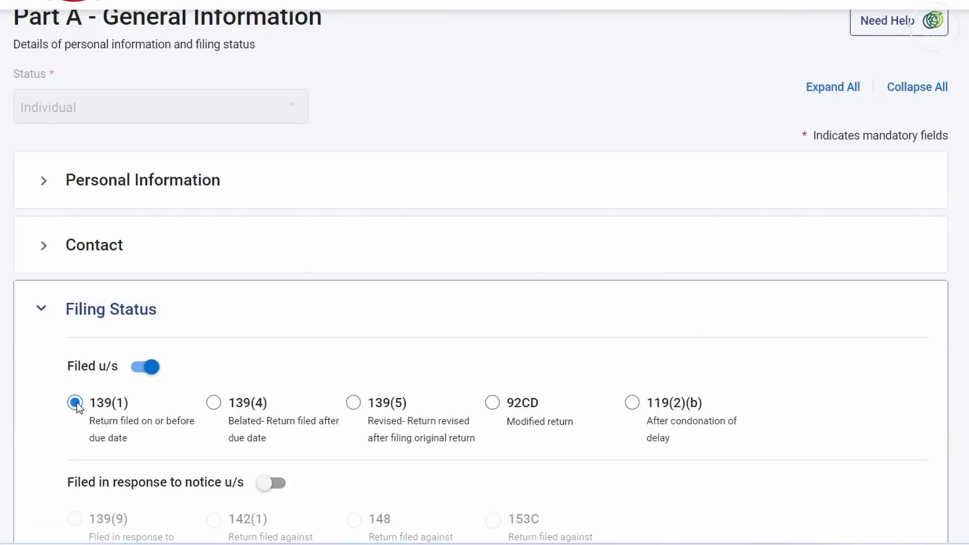
scroll(77, 404, down, 6)
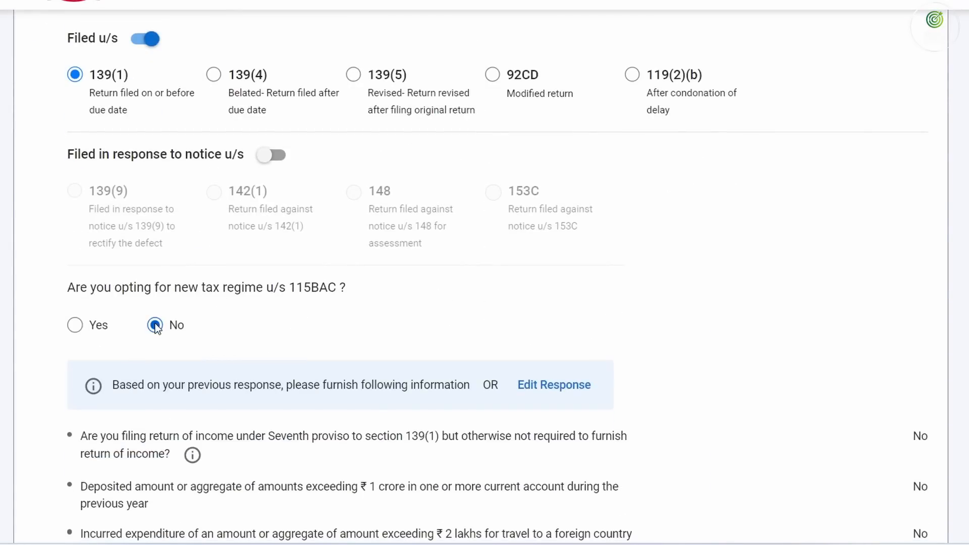
scroll(188, 333, down, 7)
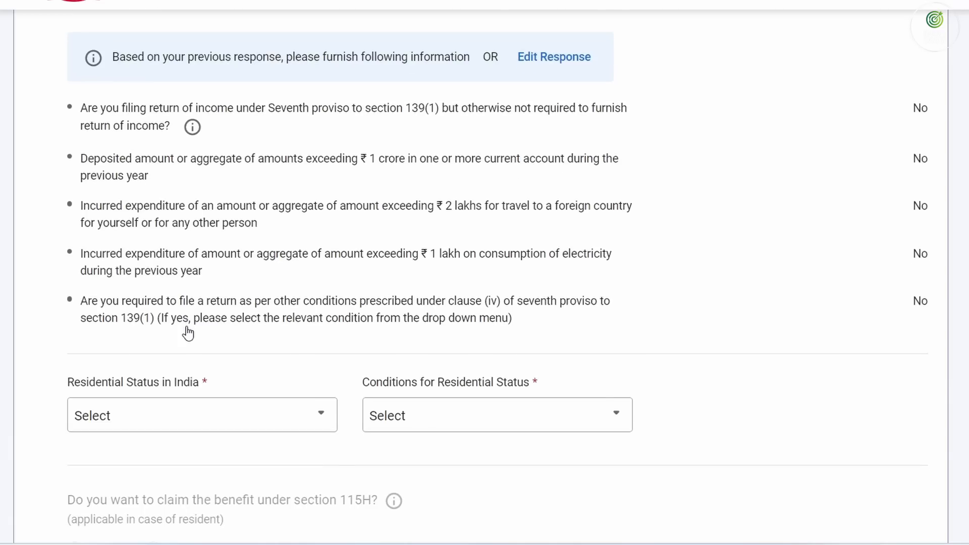
- Set the residential status to Resident, with the condition of being in India for 182 days or more during the previous year [section 6(1)(a)]
click(188, 333)
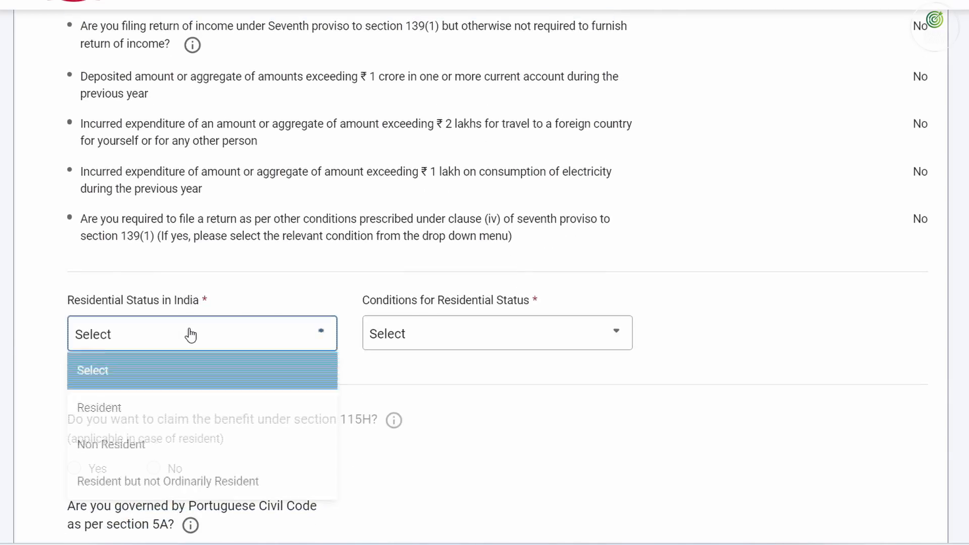
click(167, 408)
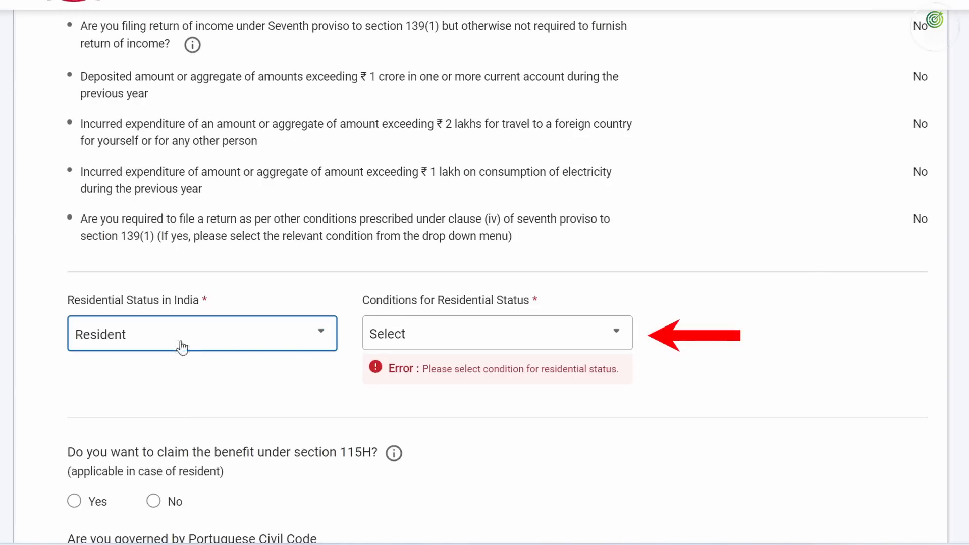
click(454, 331)
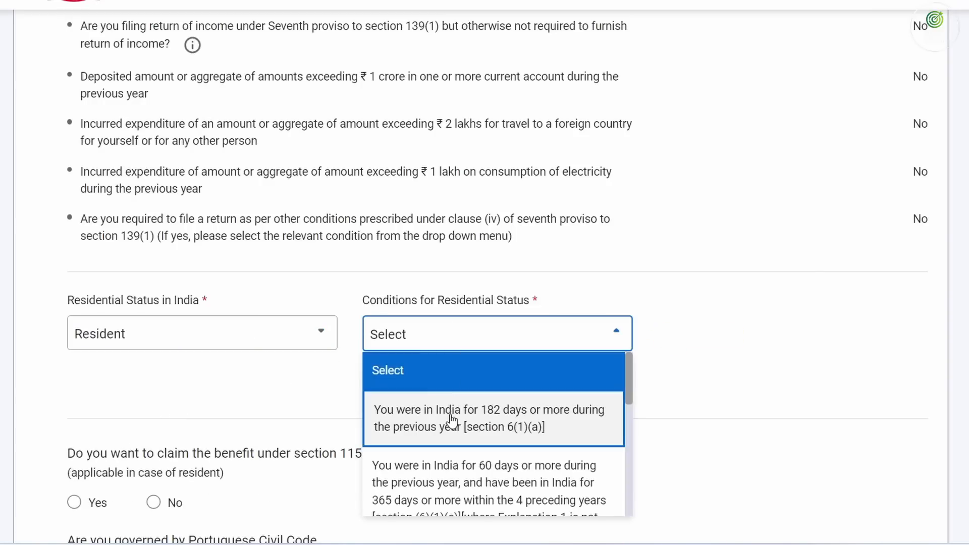
click(478, 423)
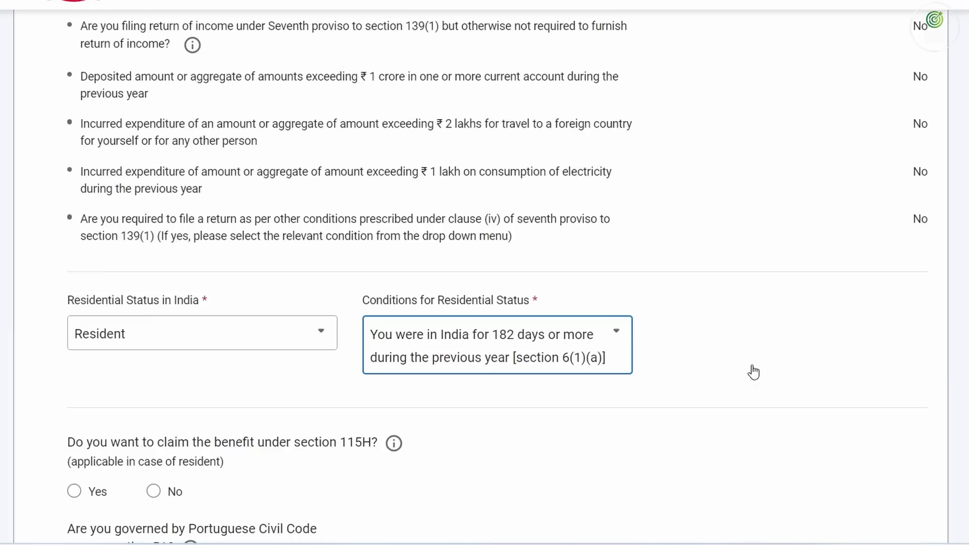
scroll(440, 381, down, 5)
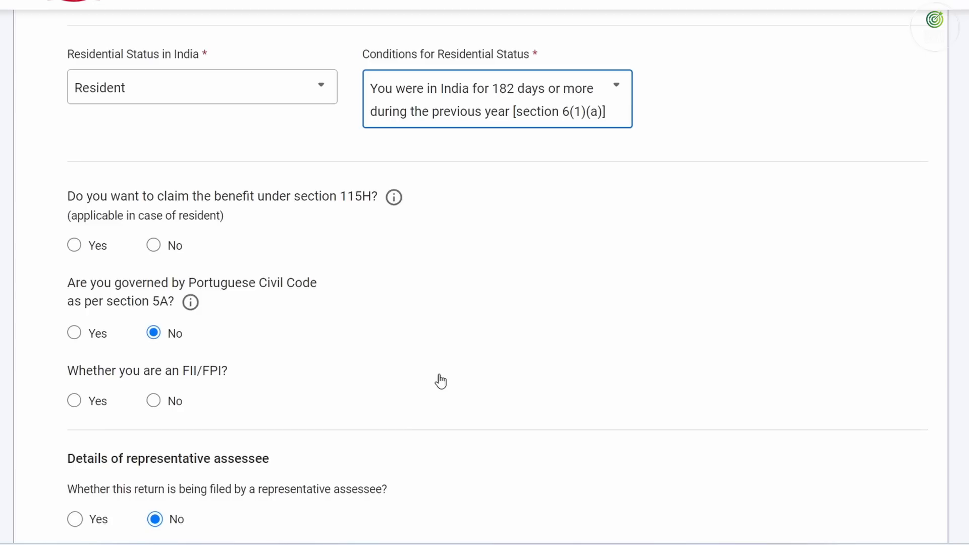
- Answer No for the section 115H benefit, FII/FPI, directorship and unlisted equity shares, and save the Filing Status section
click(154, 246)
scroll(155, 398, down, 5)
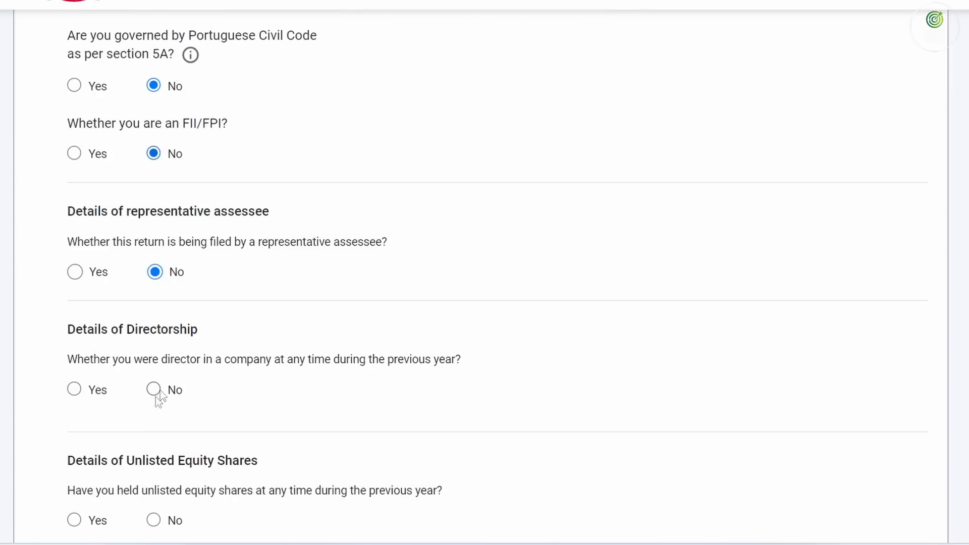
click(153, 390)
scroll(174, 415, down, 3)
click(153, 356)
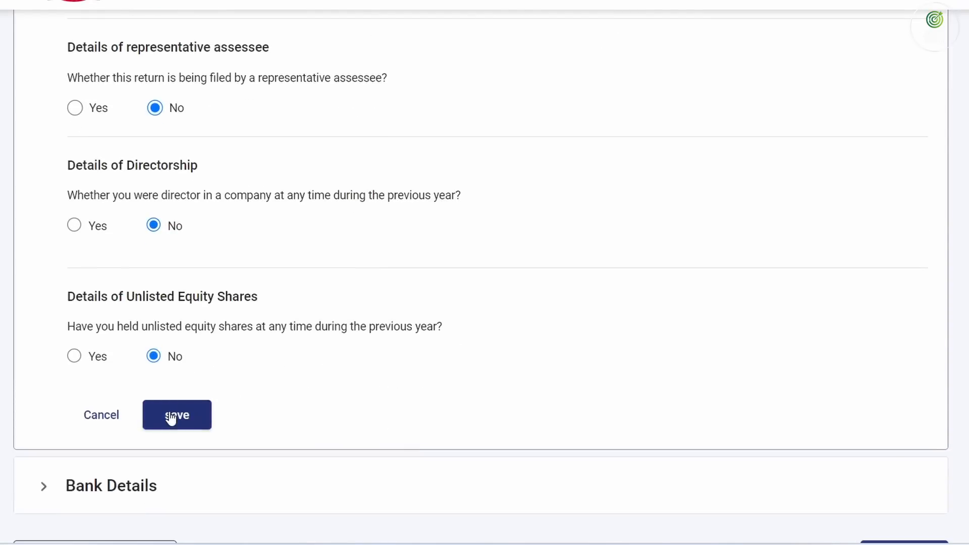
click(172, 415)
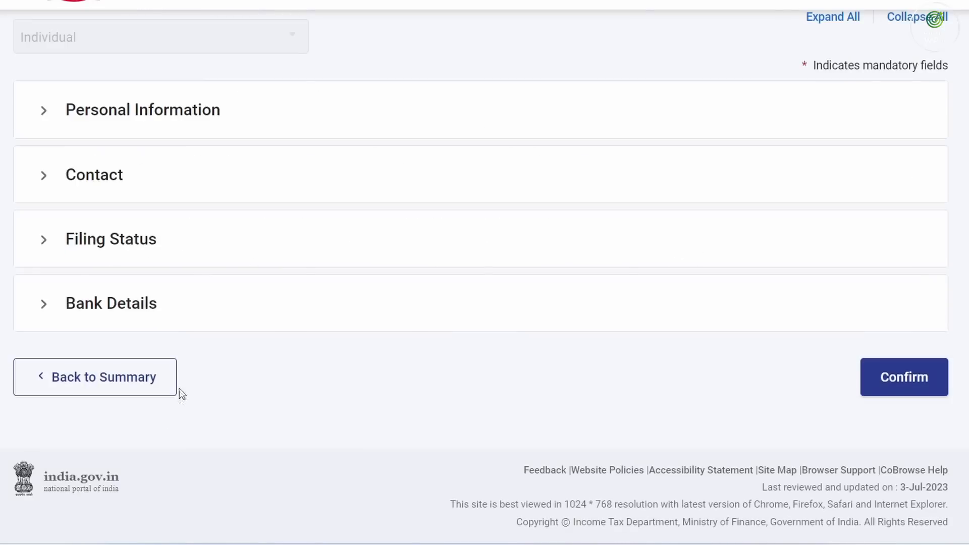
- In Bank Details, make sure the validated account is nominated for refund, and confirm Part A - General Information
click(45, 308)
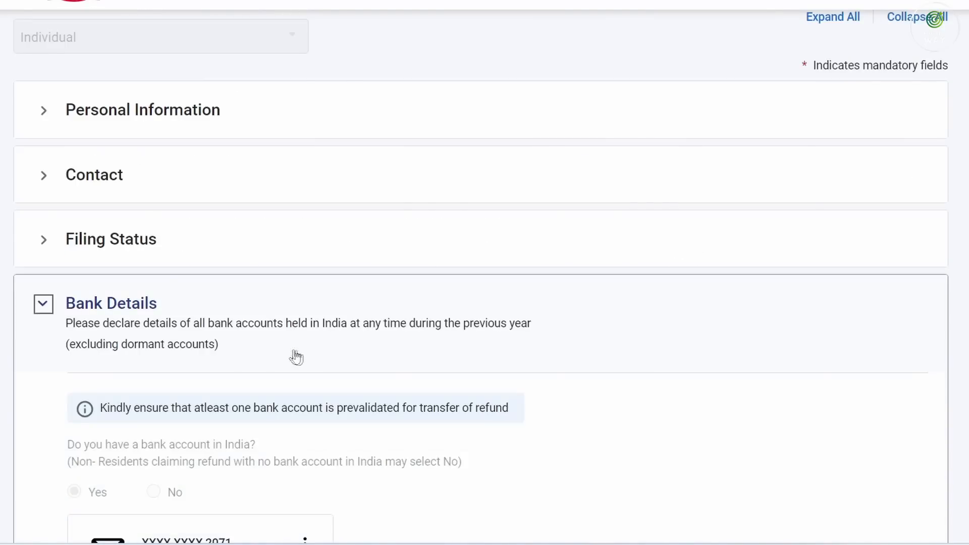
scroll(293, 351, down, 4)
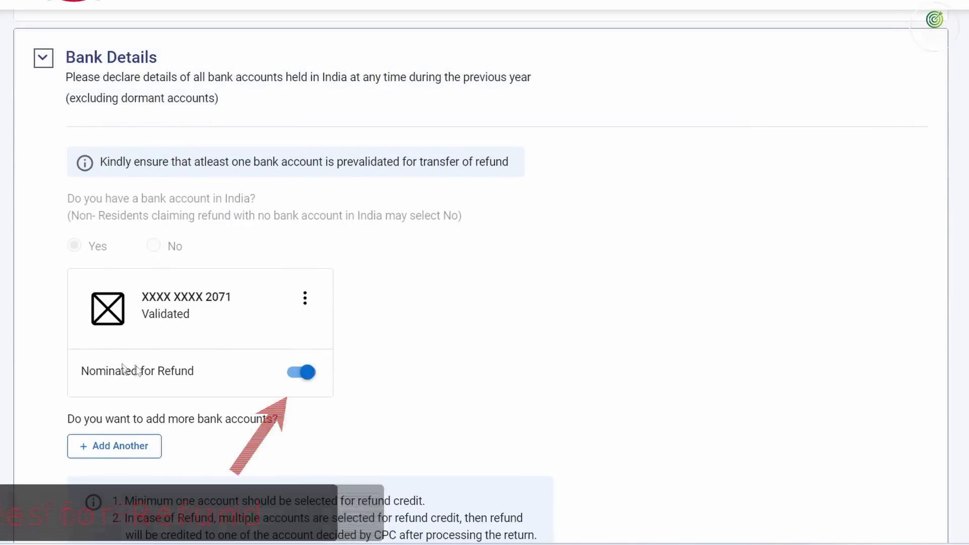
drag(89, 372, 137, 372)
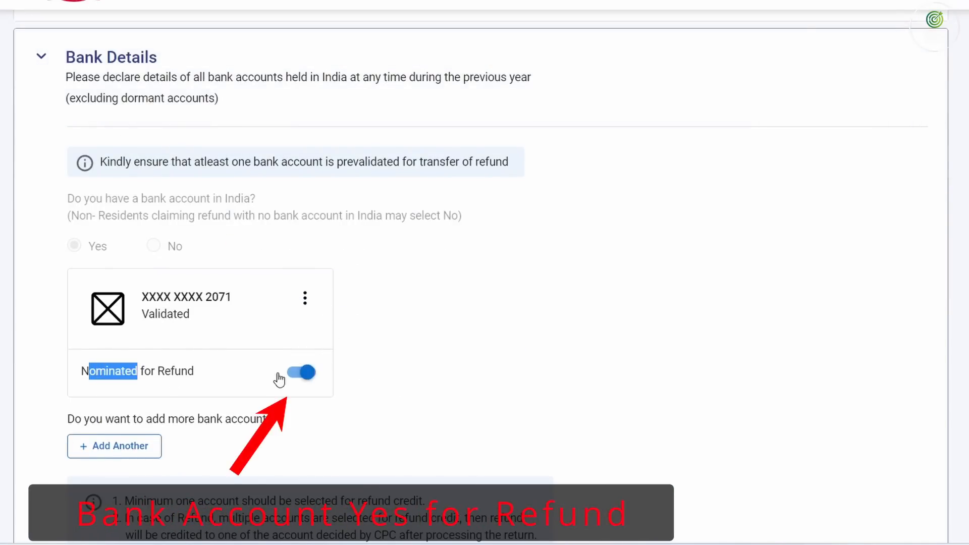
click(302, 373)
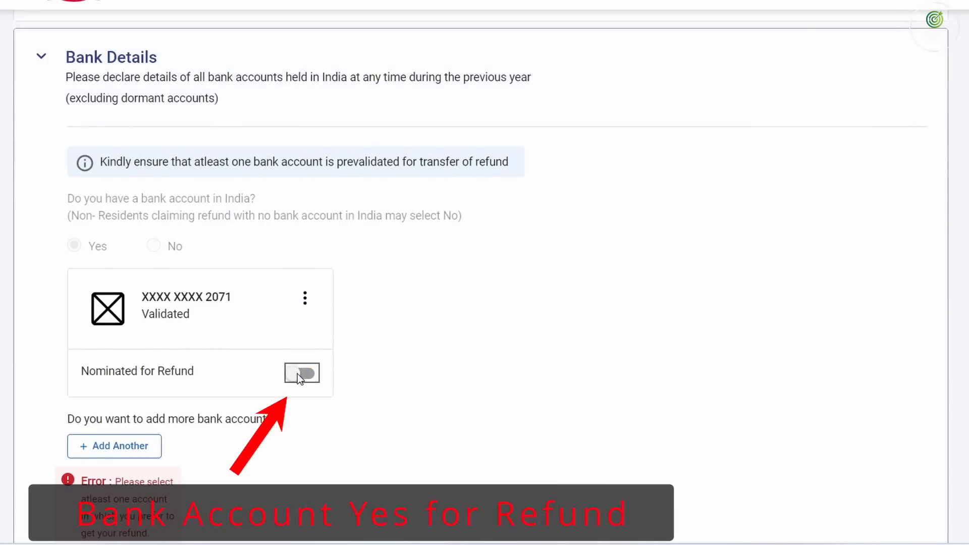
click(298, 373)
scroll(340, 367, down, 5)
click(922, 402)
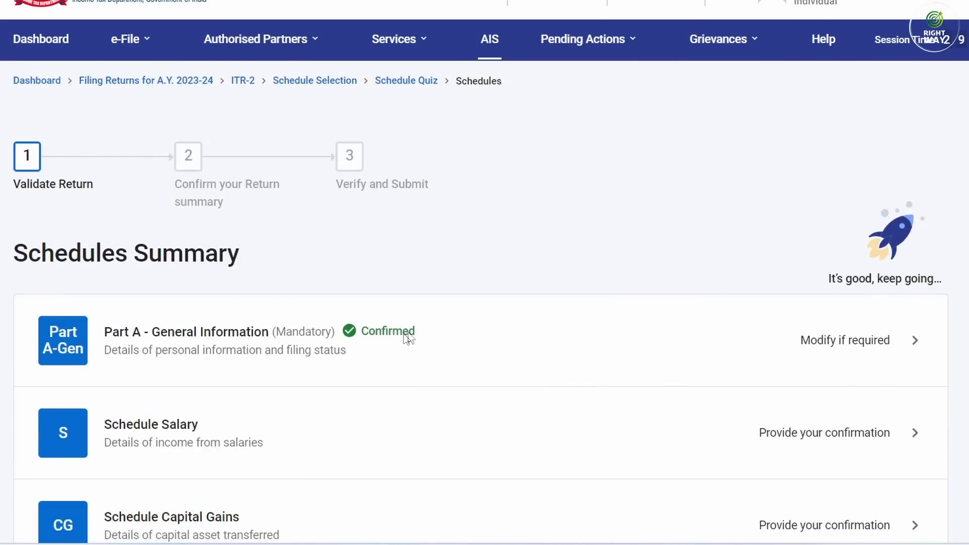
- Open Schedule Salary and check the gross salary under section 17(1) in the Form No. 16 PDF
click(264, 424)
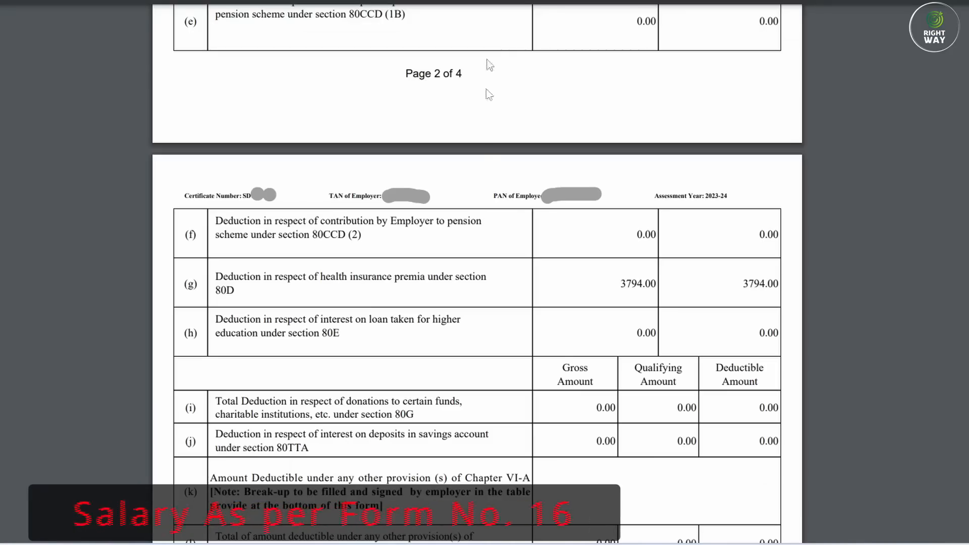
scroll(479, 192, up, 10)
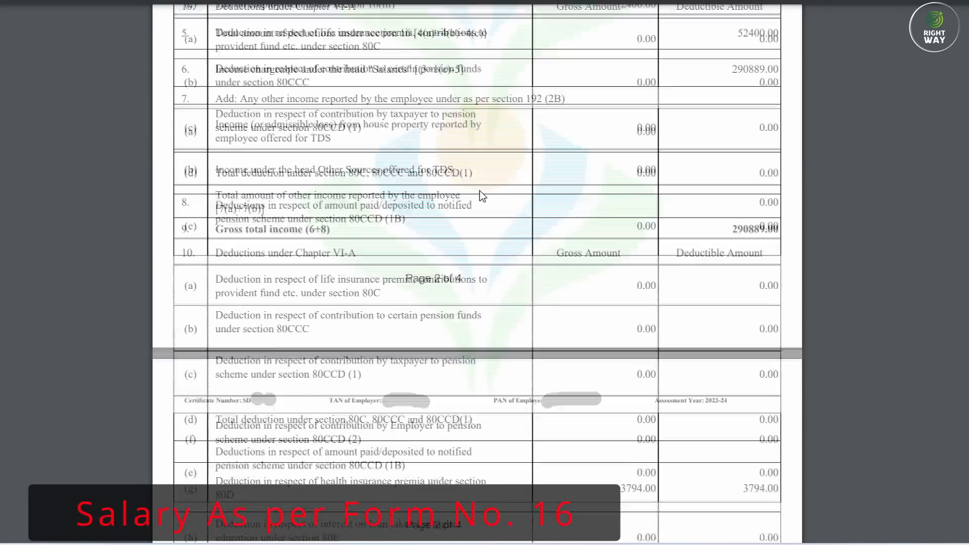
scroll(482, 196, up, 20)
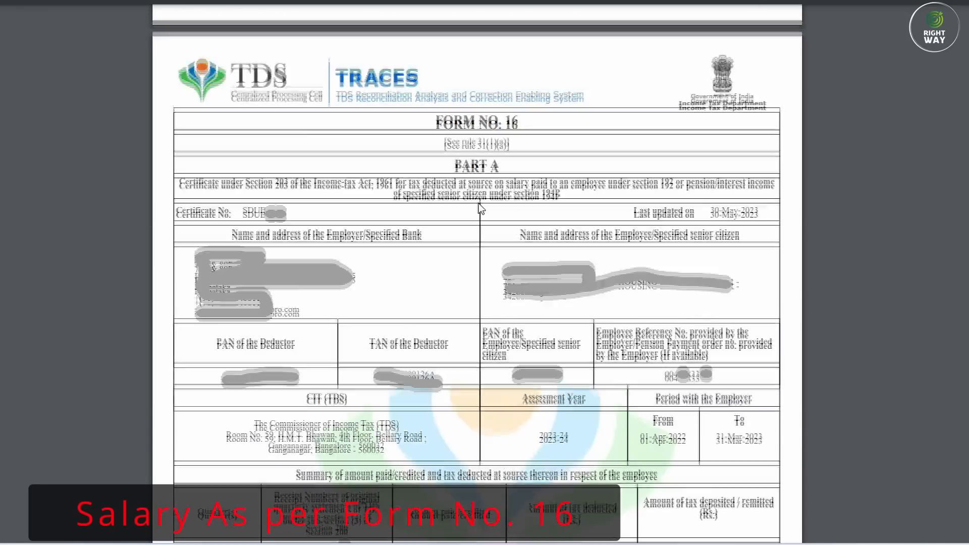
scroll(479, 202, down, 5)
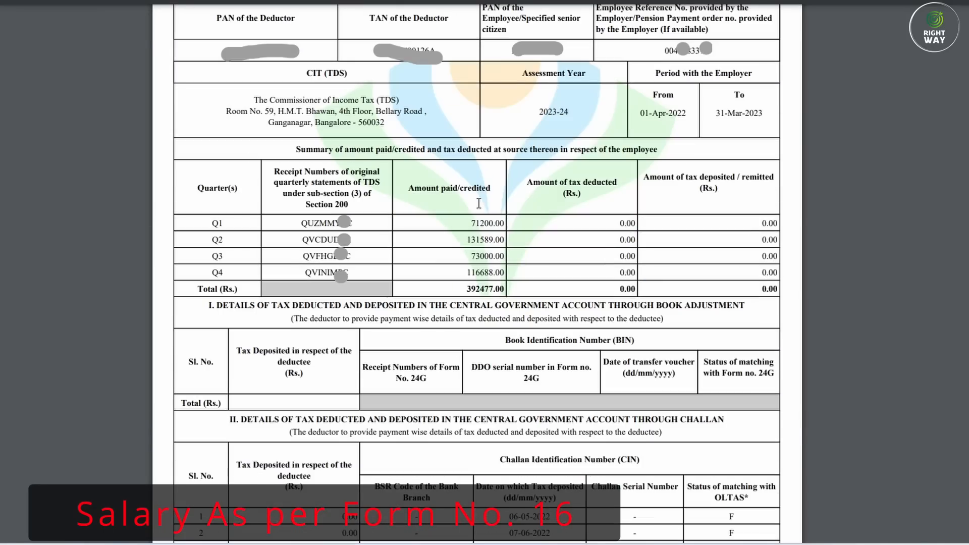
scroll(496, 288, down, 20)
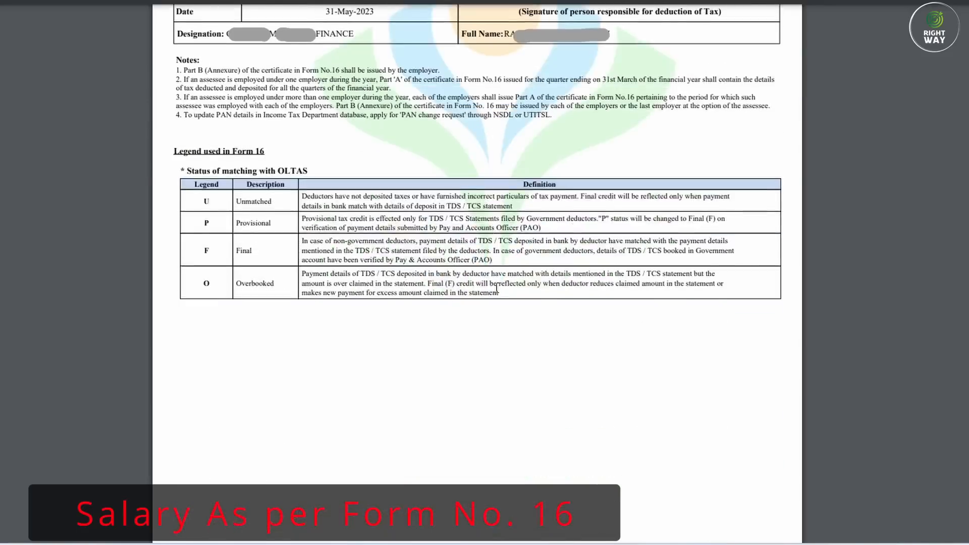
scroll(564, 276, down, 5)
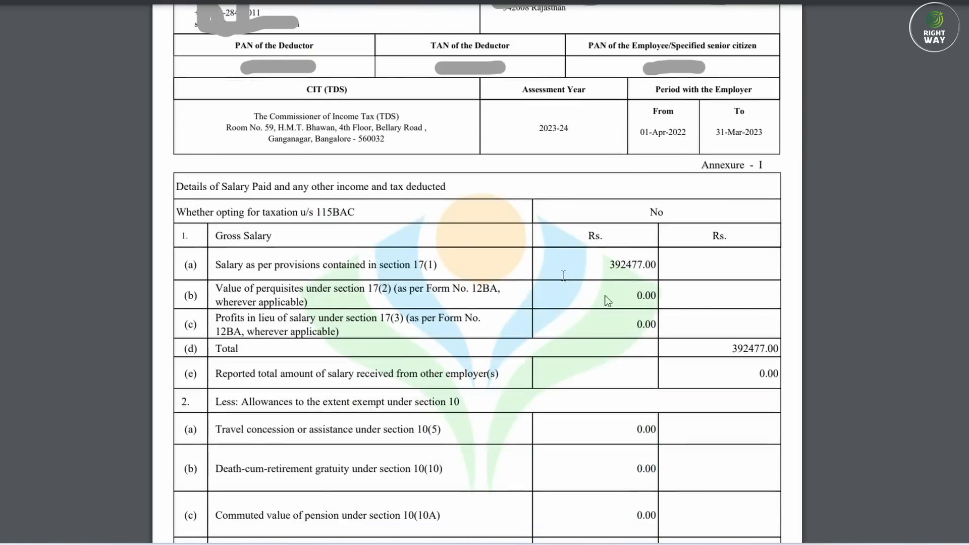
drag(610, 265, 637, 267)
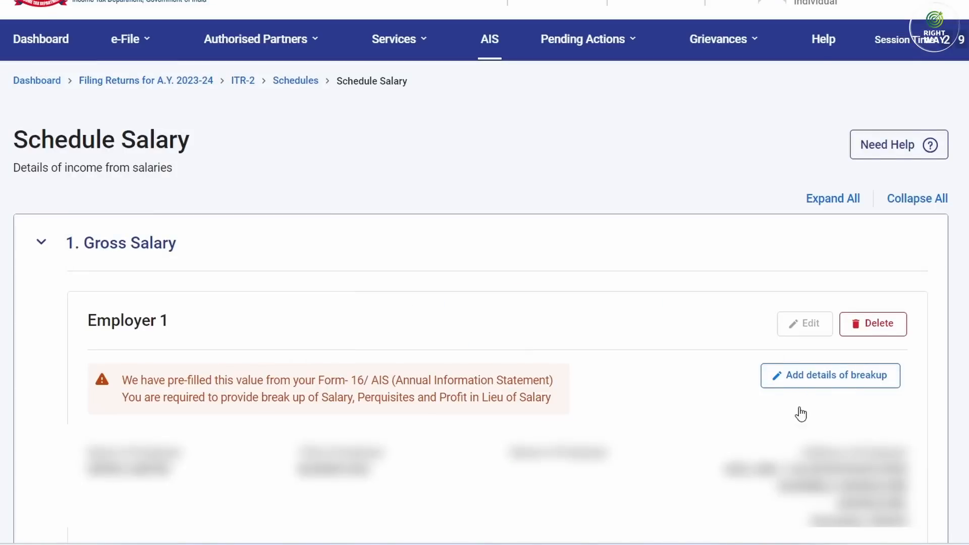
- Open the salary breakup details for Employer 1 and set the Nature of Employer to Others
scroll(800, 413, down, 3)
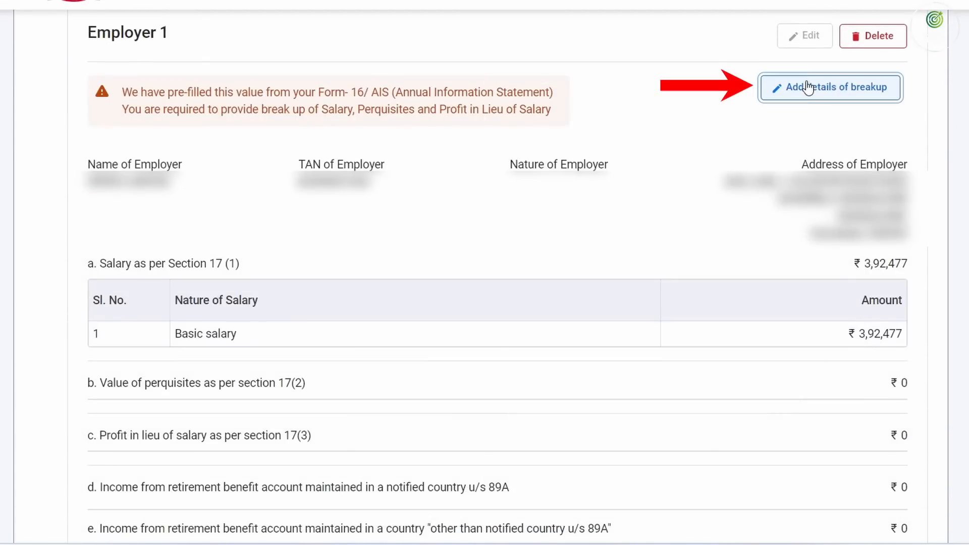
click(772, 89)
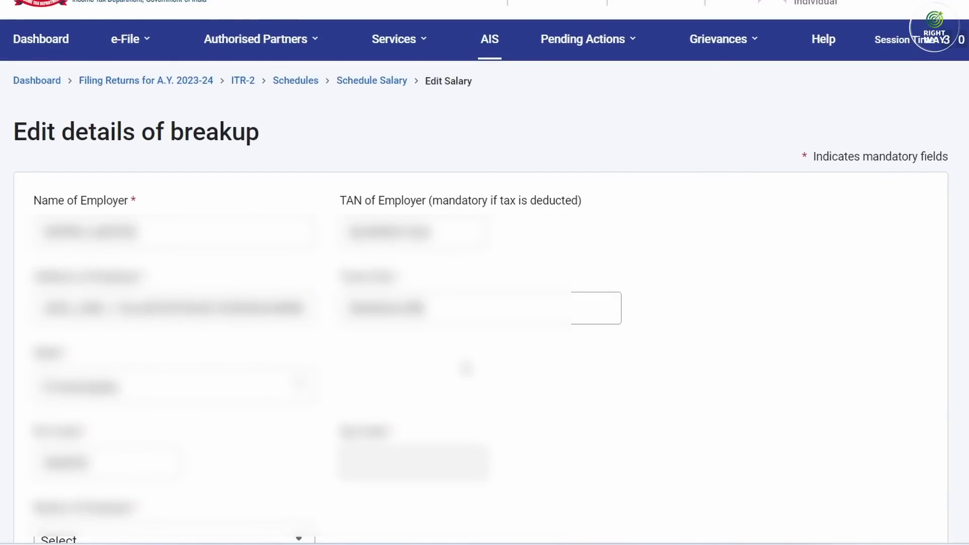
scroll(460, 357, down, 5)
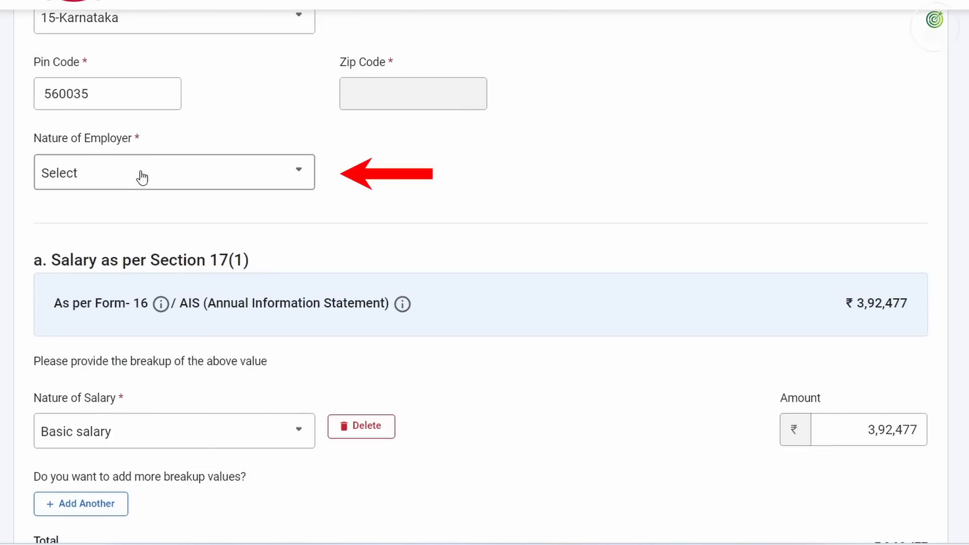
click(143, 177)
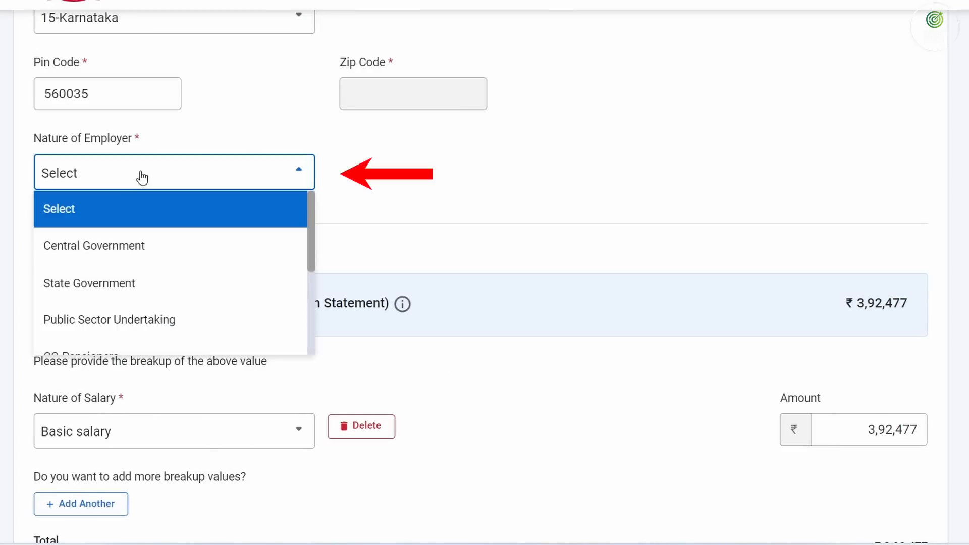
scroll(151, 292, down, 3)
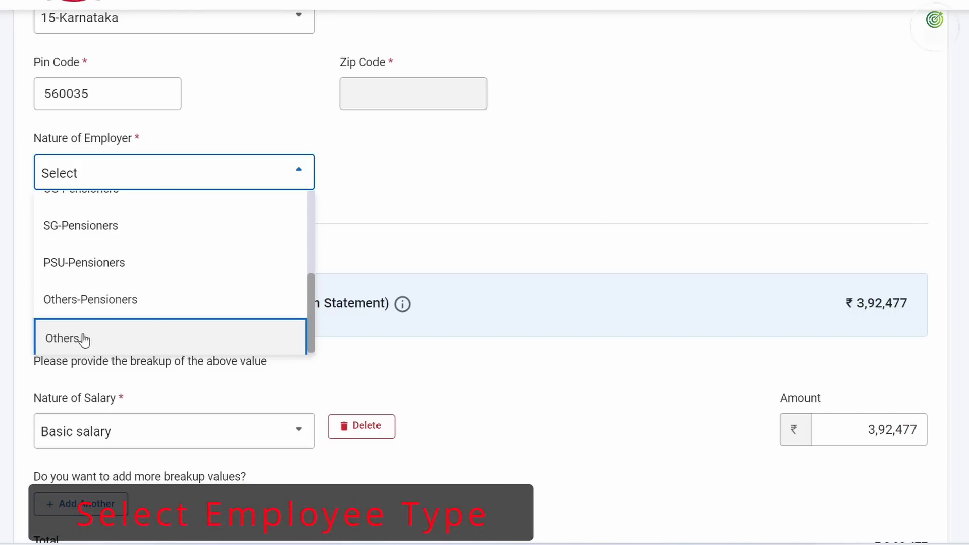
click(83, 339)
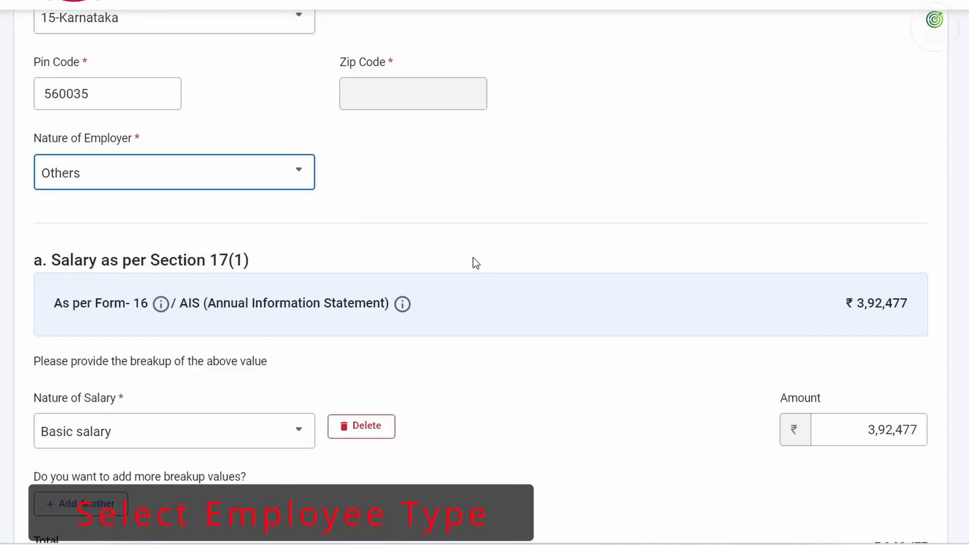
- Look through the other Nature of Employer options, keeping Others selected
click(177, 177)
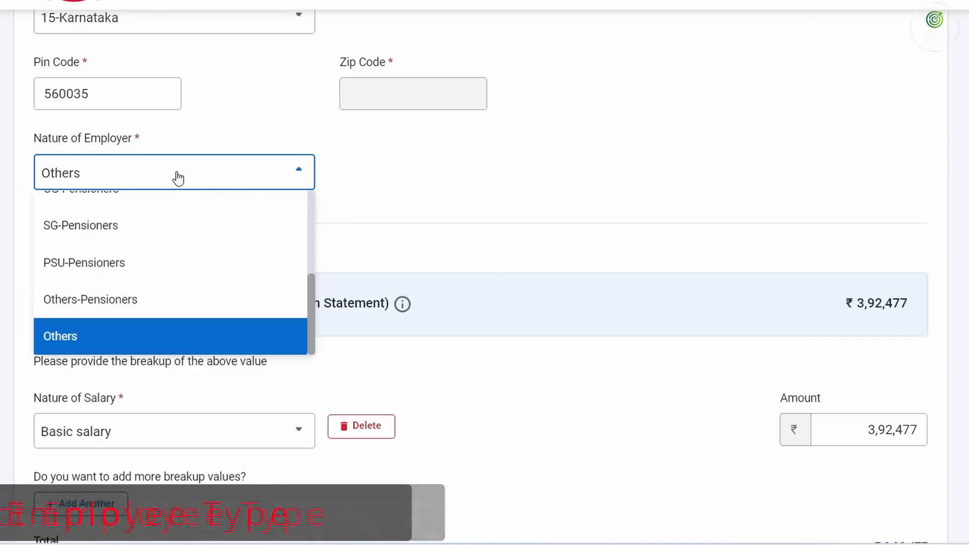
scroll(179, 244, up, 5)
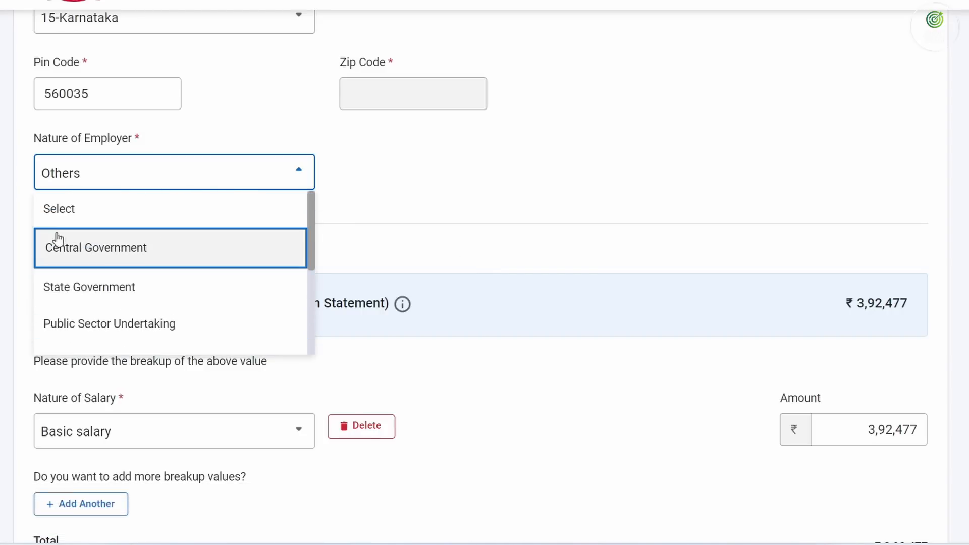
click(418, 162)
- Add a second row to the section 17(1) salary breakup, browse its Nature of Salary options, and delete the row
scroll(150, 236, down, 2)
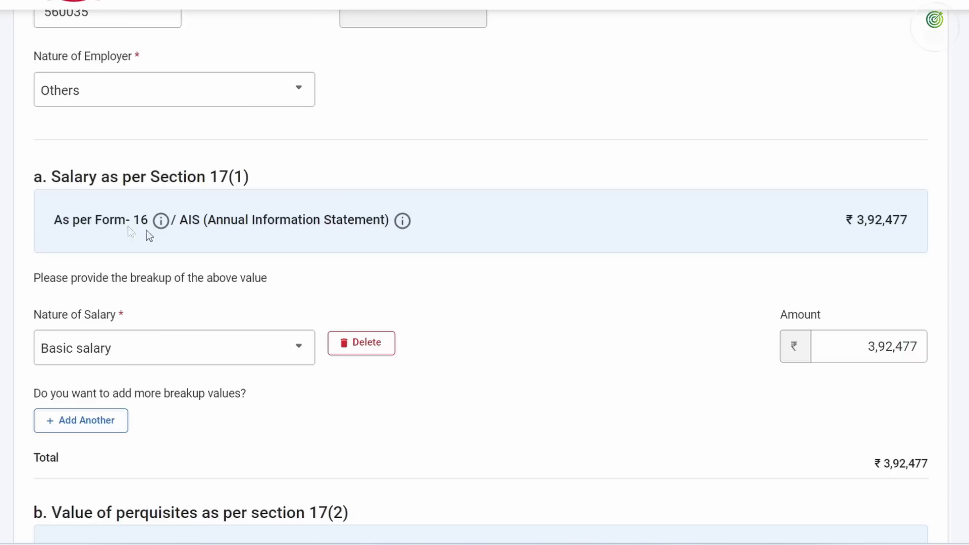
click(886, 353)
scroll(903, 339, down, 3)
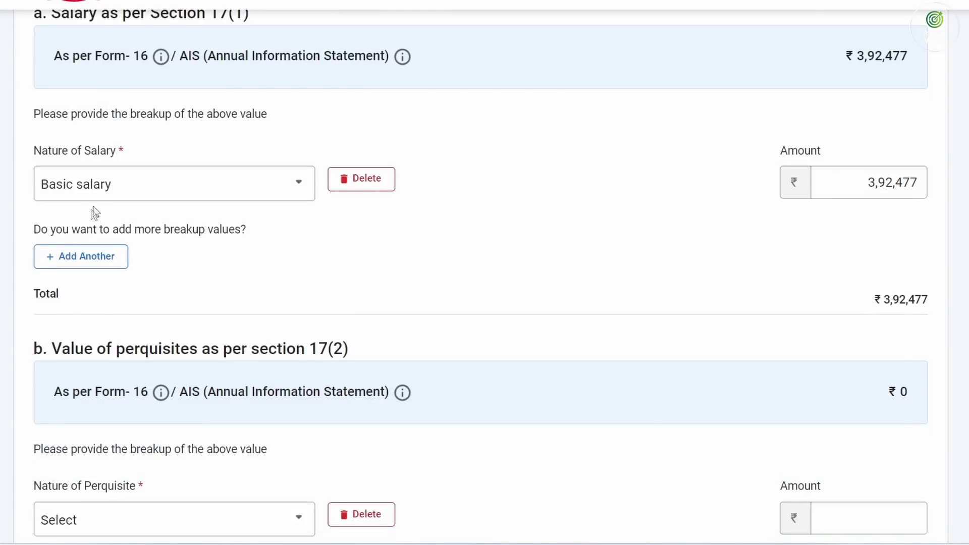
click(89, 259)
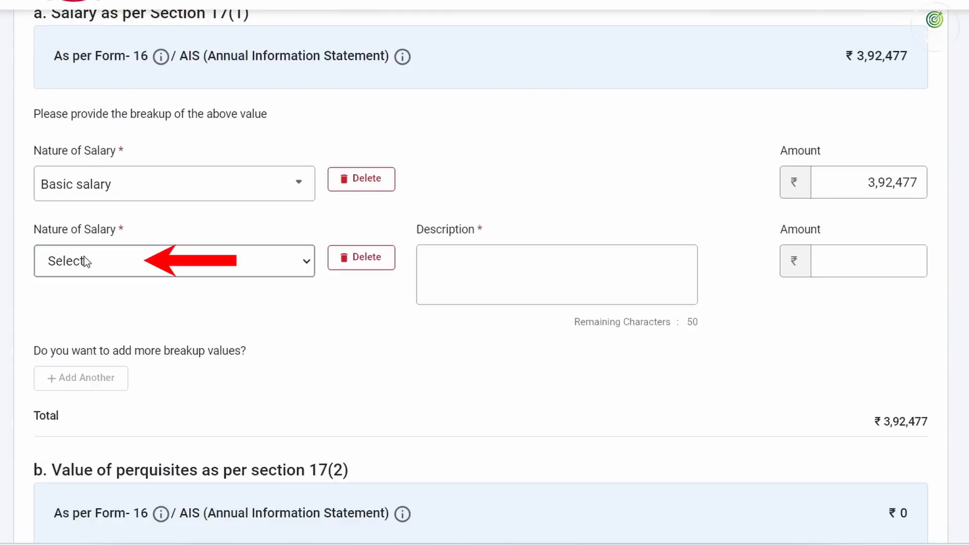
click(179, 267)
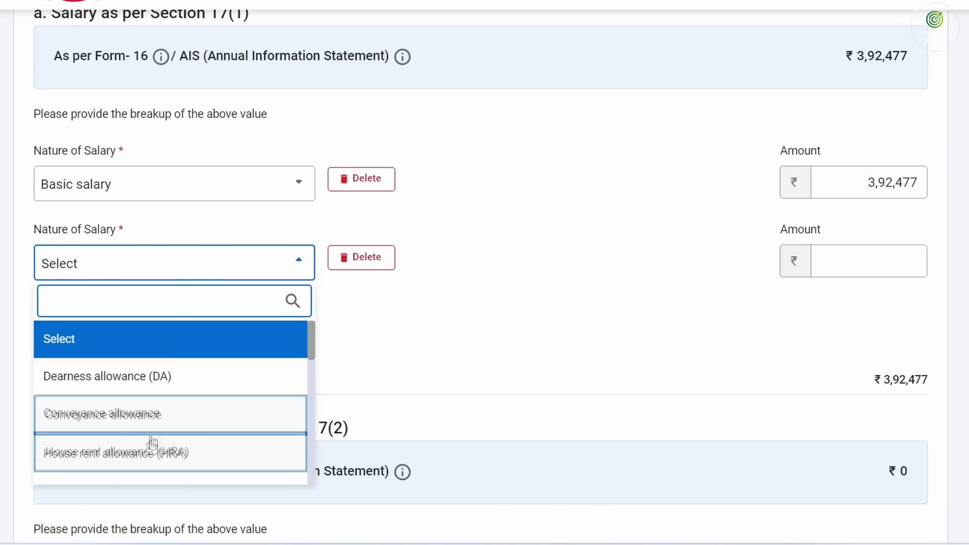
scroll(150, 438, down, 4)
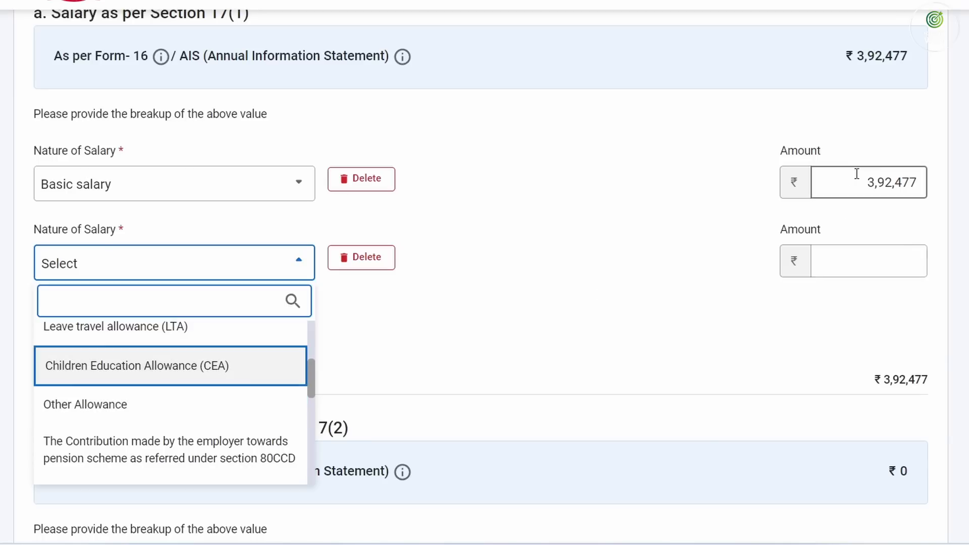
click(370, 265)
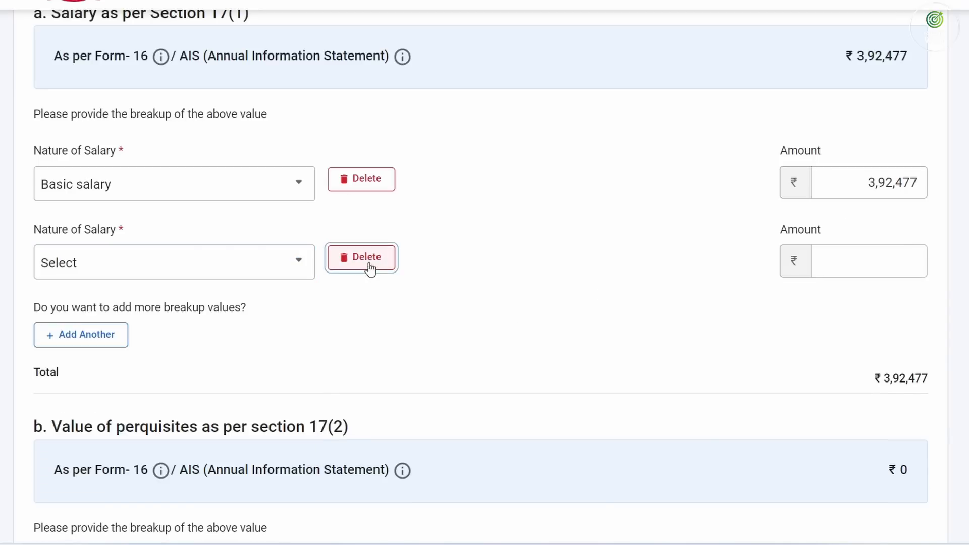
click(610, 318)
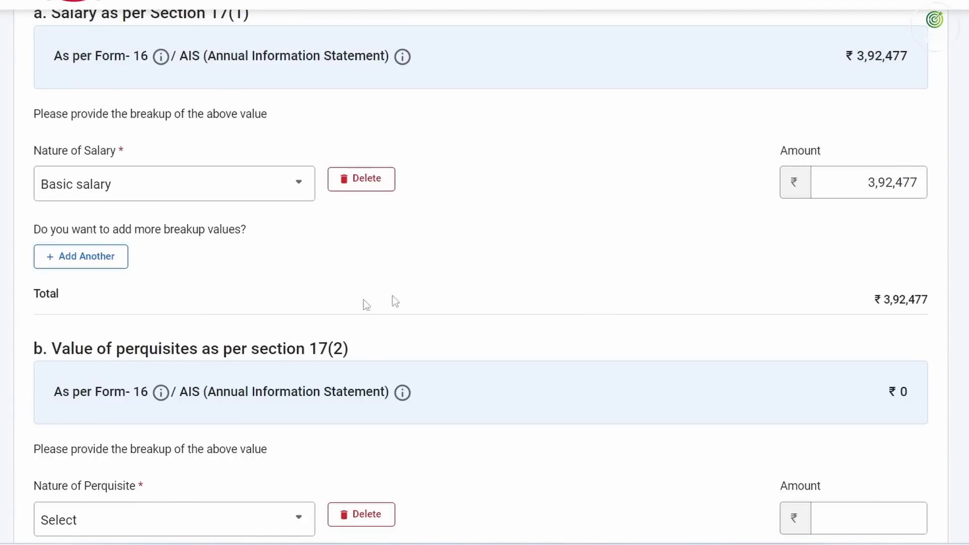
- Check the perquisites under section 17(2) against the Form No. 12BA statement in the Form 16 PDF
scroll(195, 297, down, 3)
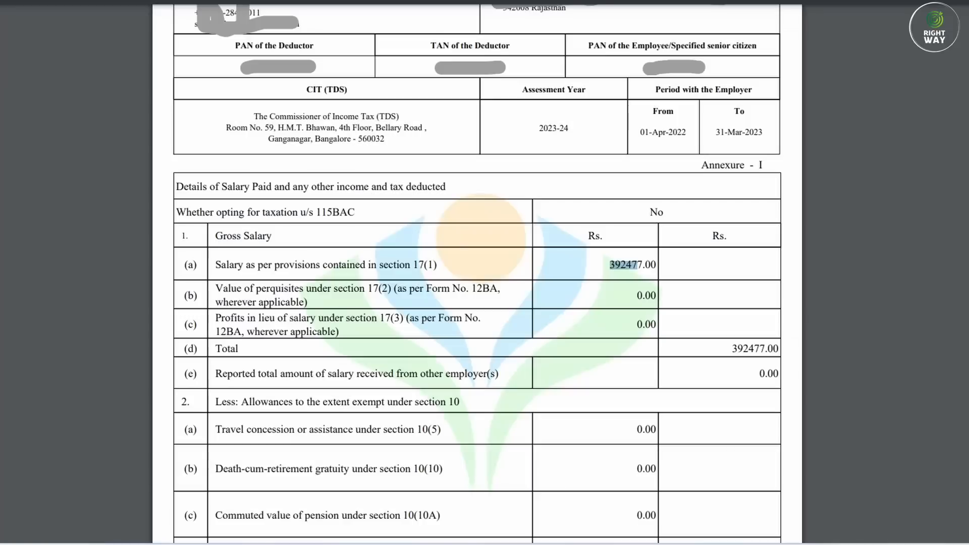
scroll(464, 293, down, 20)
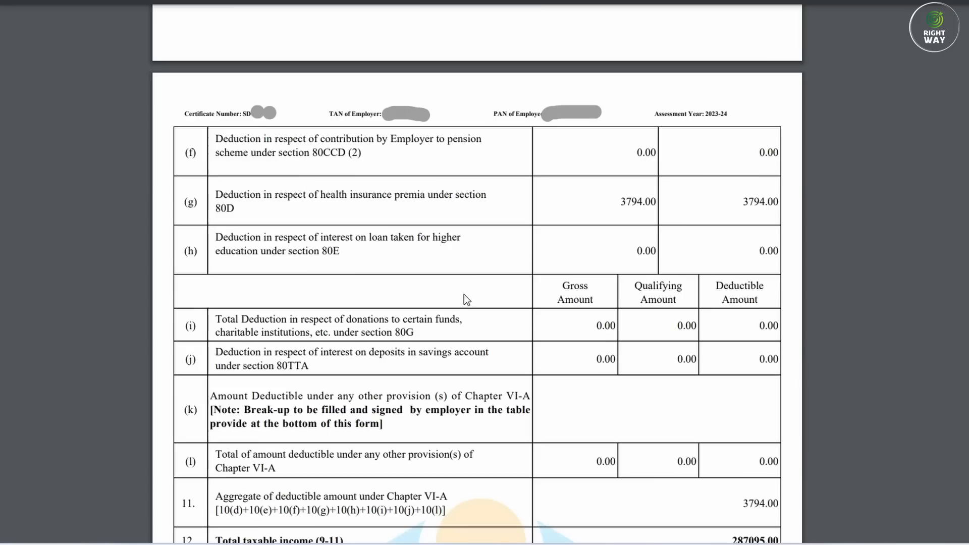
scroll(463, 284, down, 4)
scroll(463, 285, up, 5)
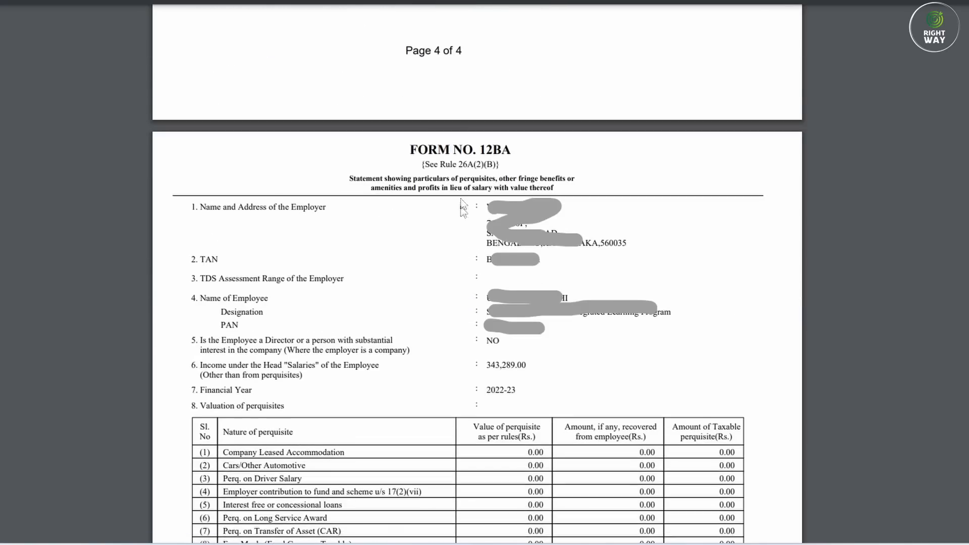
drag(480, 150, 514, 150)
scroll(513, 204, down, 6)
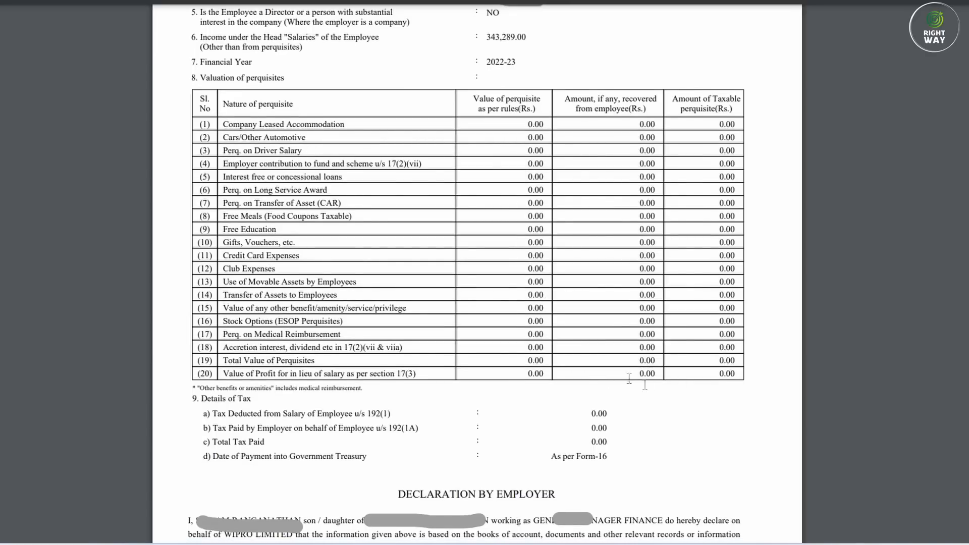
scroll(242, 270, up, 20)
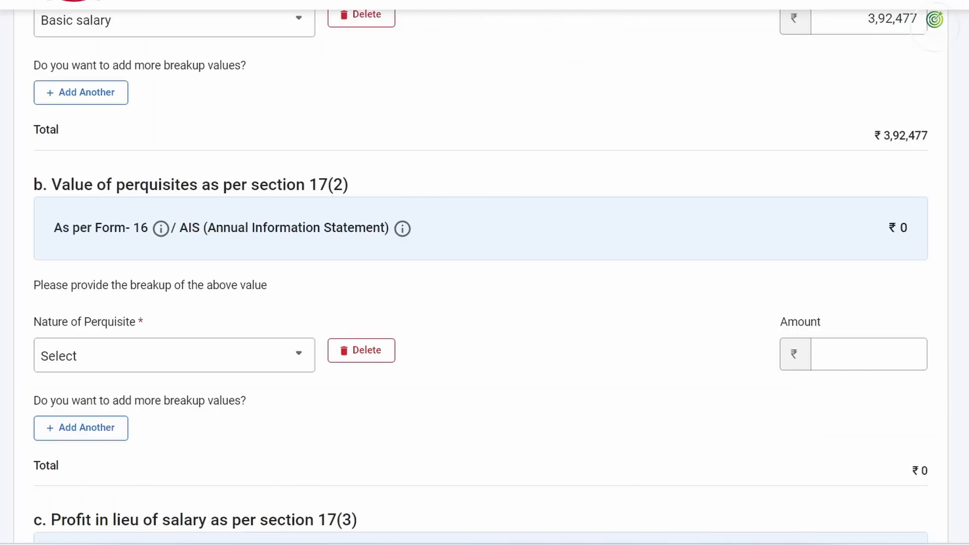
- Delete the blank breakup rows under perquisites section 17(2) and profit in lieu of salary section 17(3)
click(357, 353)
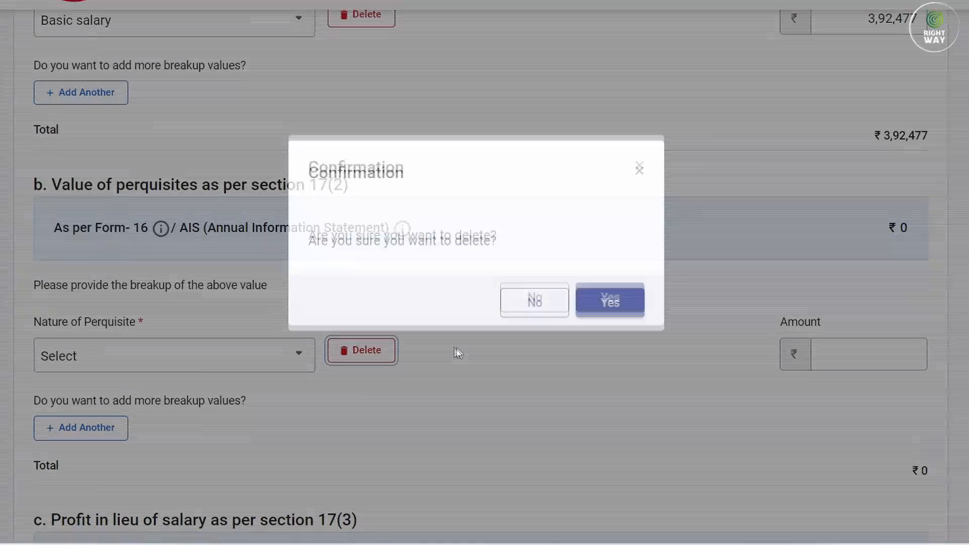
click(610, 318)
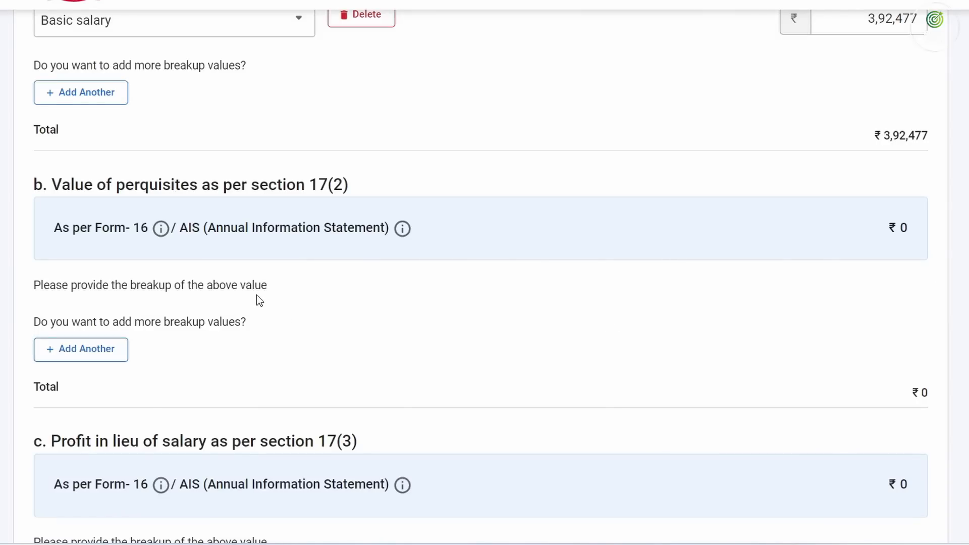
scroll(259, 300, down, 5)
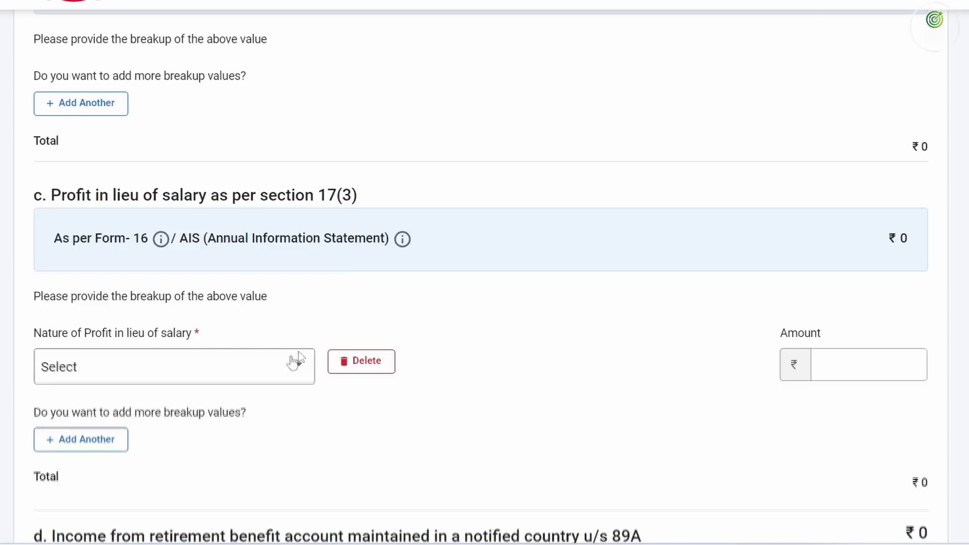
click(353, 370)
click(616, 320)
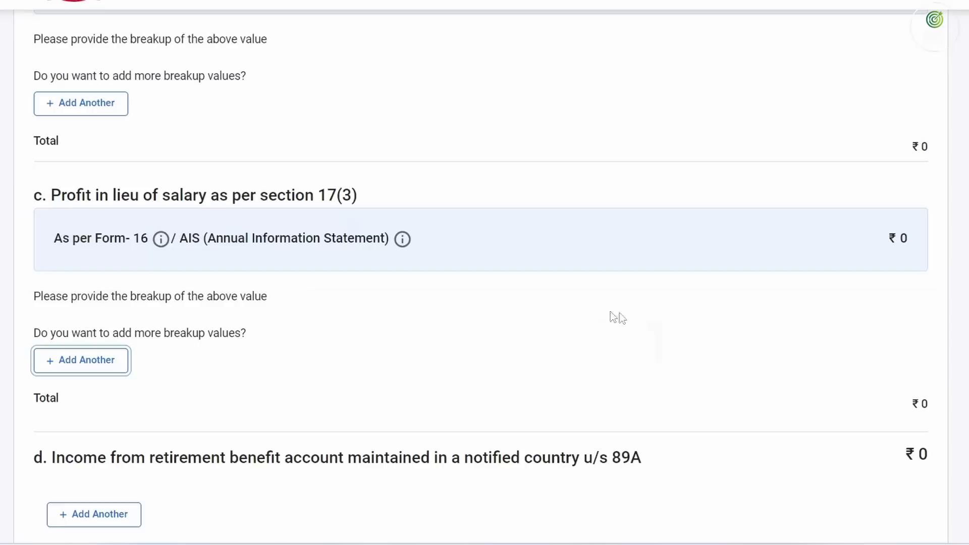
- Save the salary breakup details for Employer 1
scroll(366, 309, down, 5)
scroll(366, 308, down, 5)
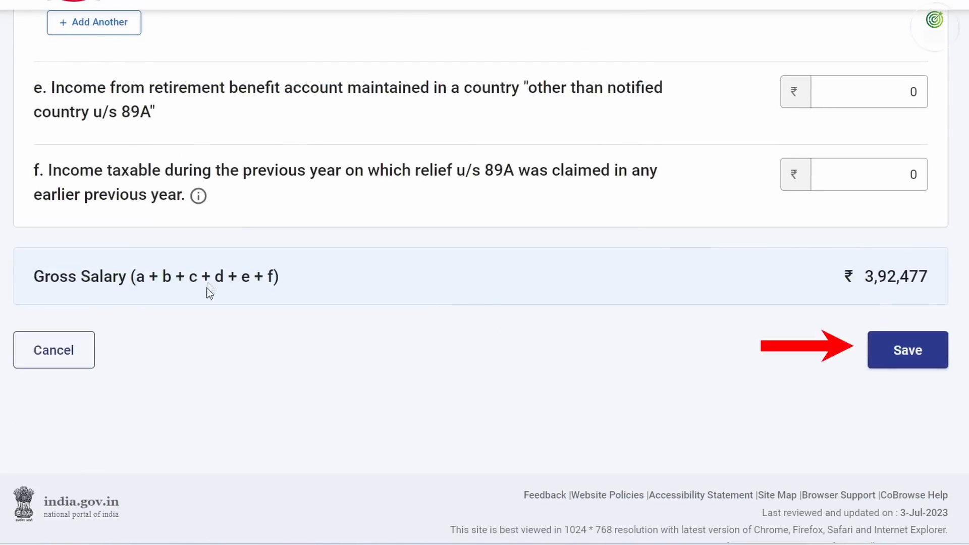
click(915, 350)
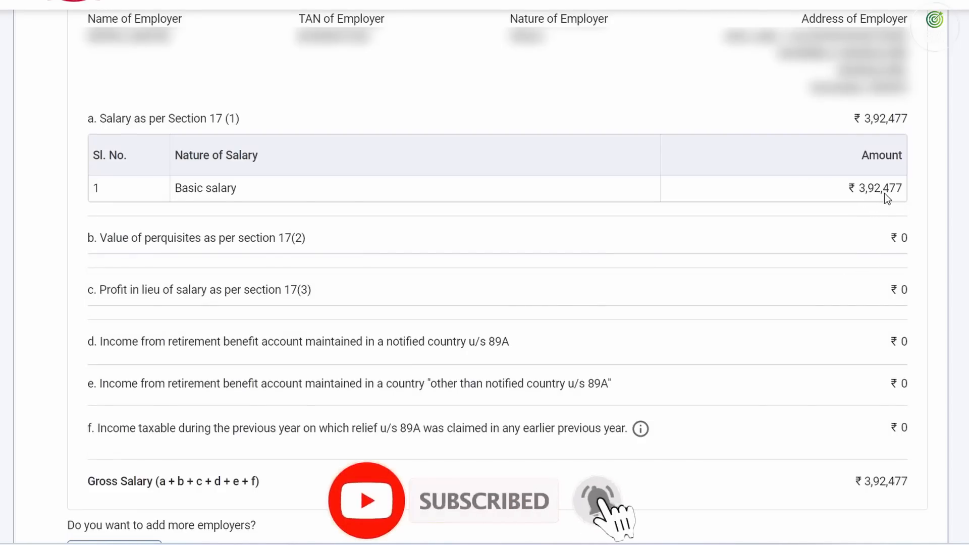
- Review the saved employer salary details and look up the total of other exemptions under section 10 in the Form 16 PDF
scroll(884, 192, down, 5)
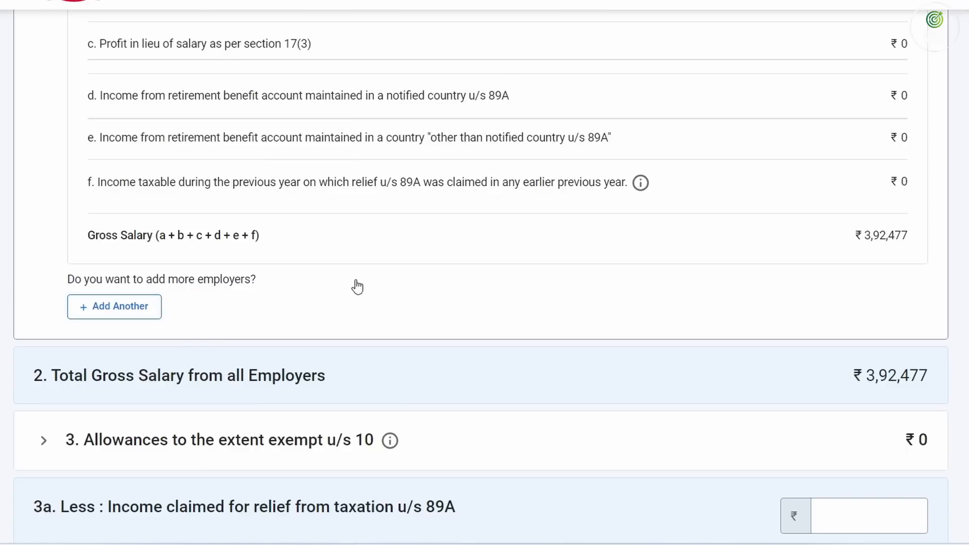
scroll(357, 284, down, 2)
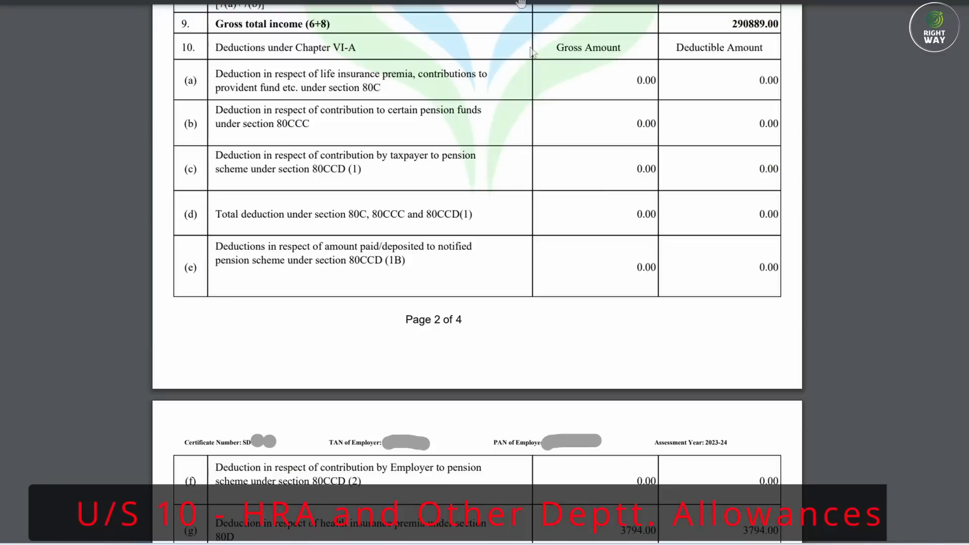
scroll(507, 237, up, 15)
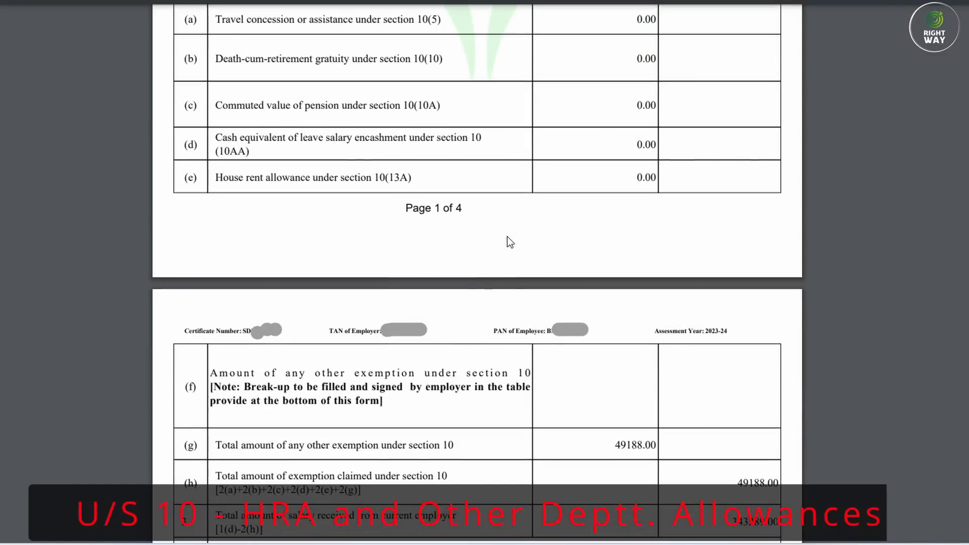
scroll(507, 237, down, 8)
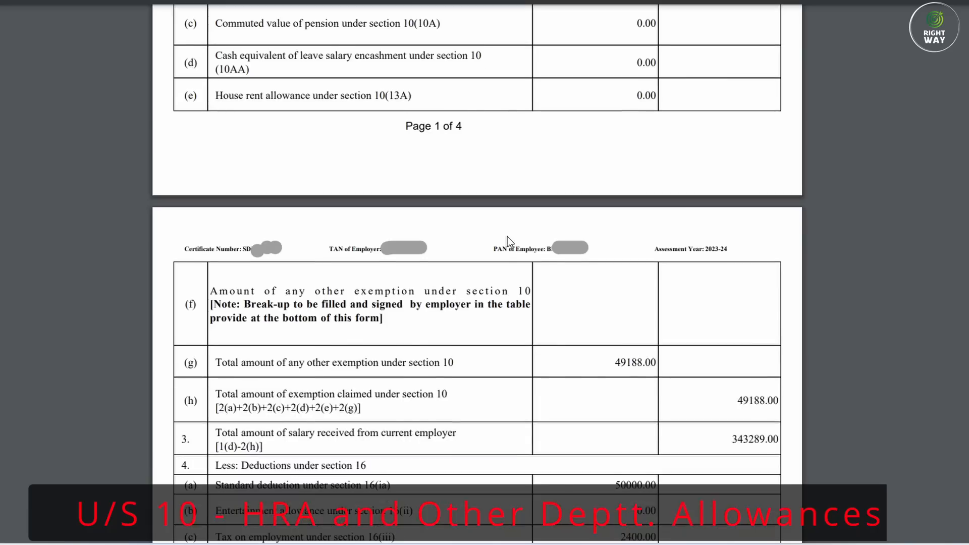
drag(409, 200, 454, 200)
drag(610, 198, 634, 199)
click(593, 202)
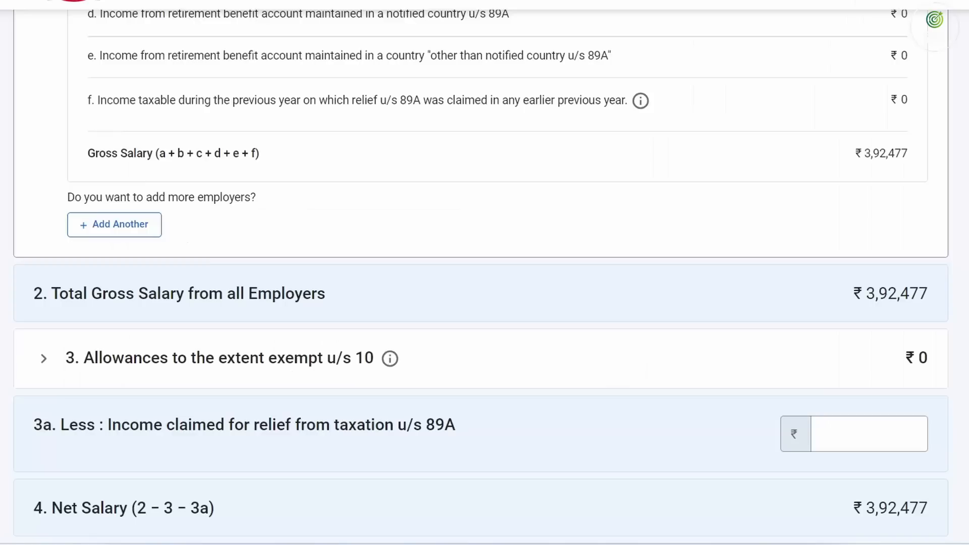
- Start a new exempt allowance under section 10 and set its nature to Sec10(14)(ii) - Prescribed Allowances or benefits for personal expenses
click(45, 359)
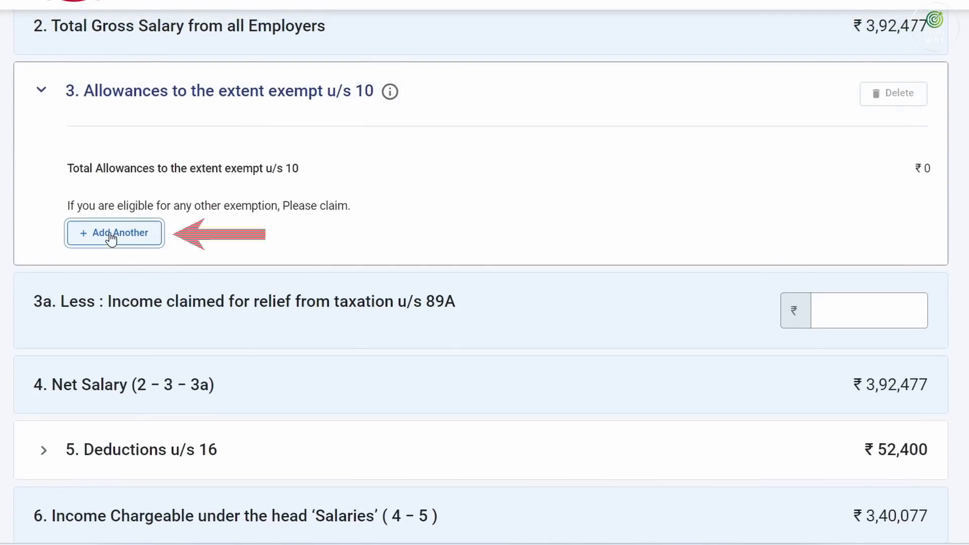
click(83, 237)
click(141, 238)
scroll(160, 363, down, 5)
scroll(161, 363, down, 10)
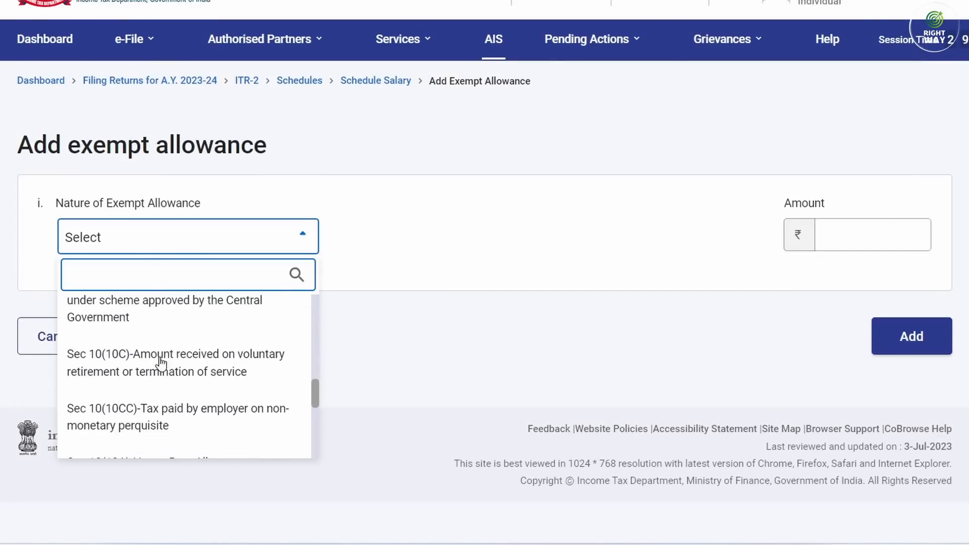
scroll(162, 366, down, 5)
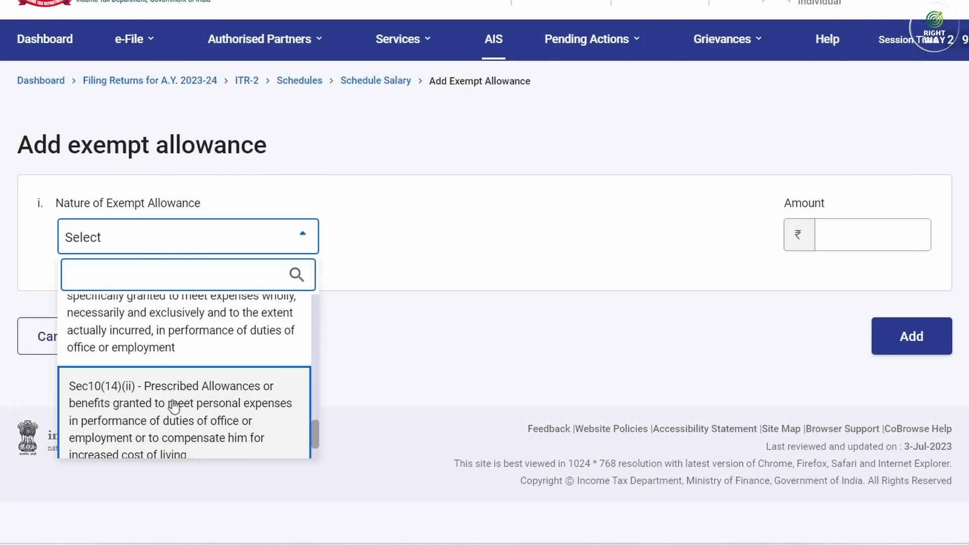
click(175, 396)
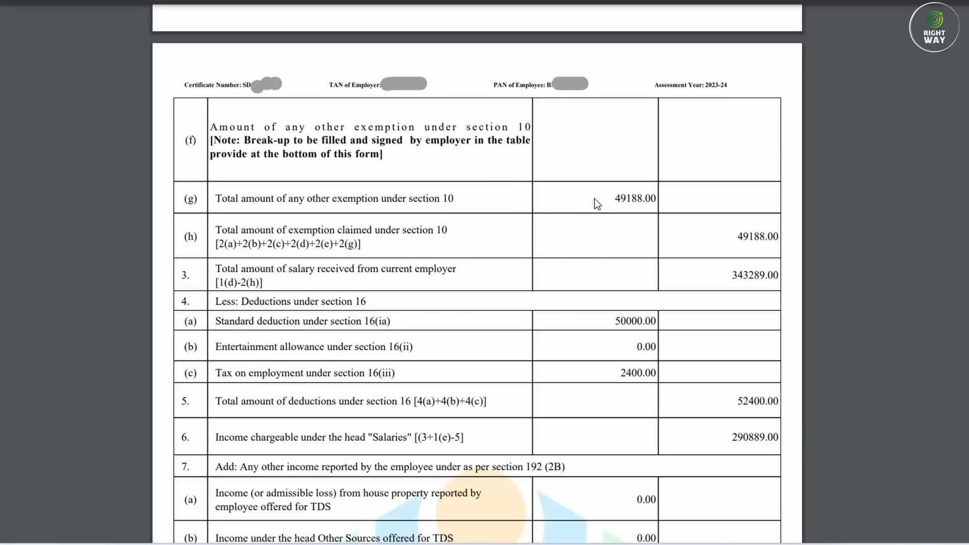
- Enter Form 16's other section 10 exemption total, 49188, as the allowance amount and add the allowance
double_click(615, 197)
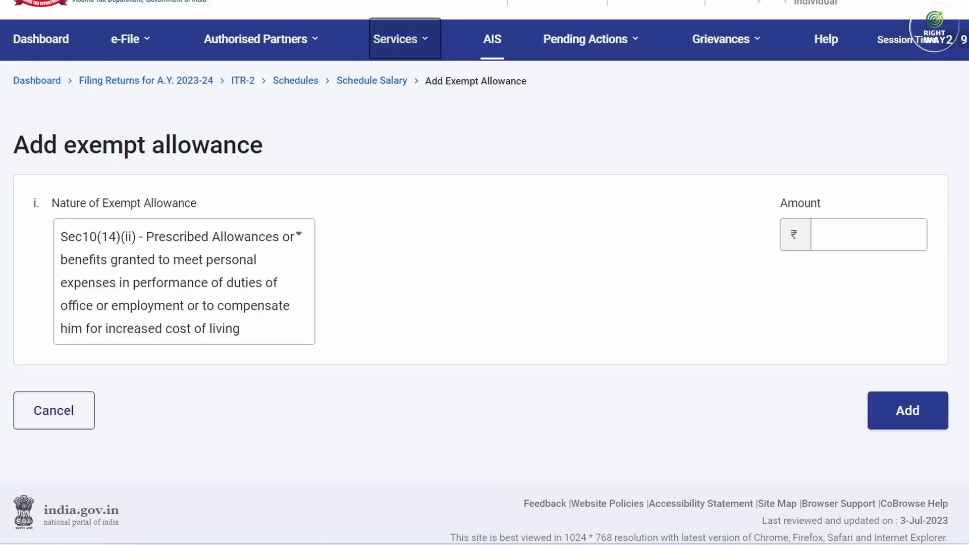
click(821, 222)
text(49188)
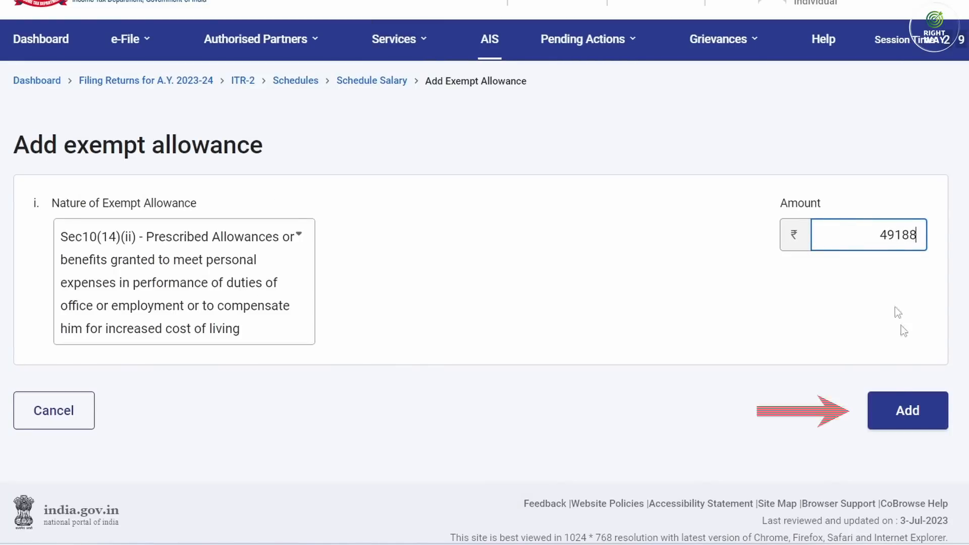
click(908, 408)
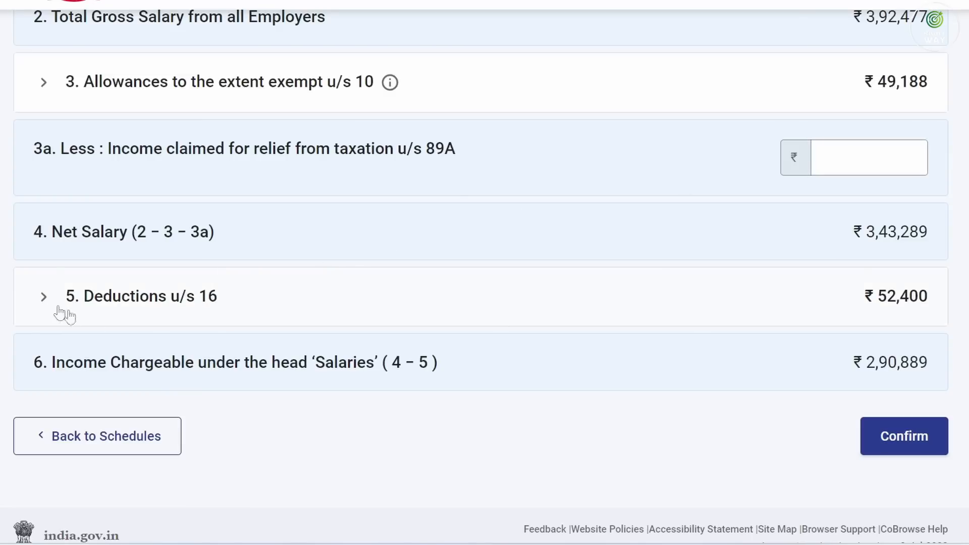
- Check the professional tax under Deductions u/s 16 against the tax on employment in the Form 16 PDF
click(43, 301)
scroll(545, 334, down, 2)
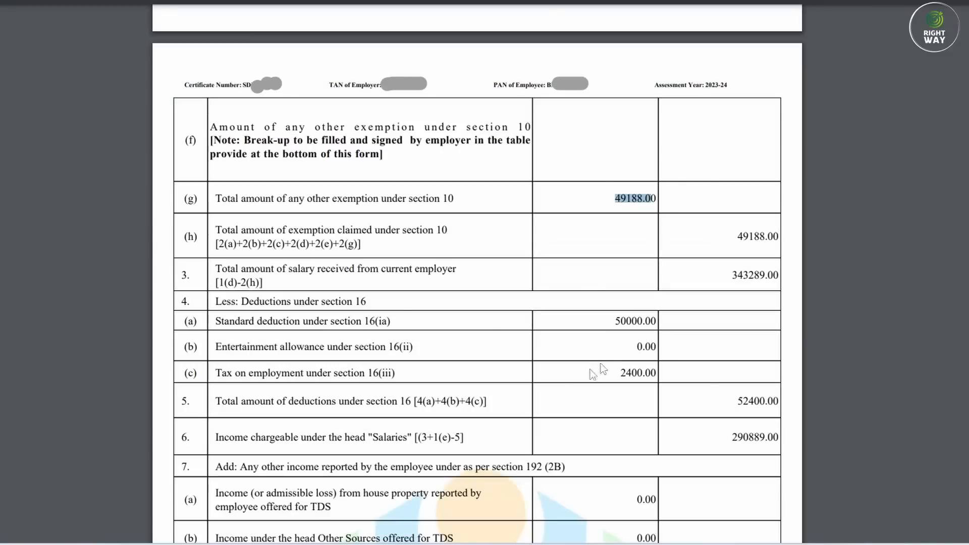
drag(271, 373, 381, 376)
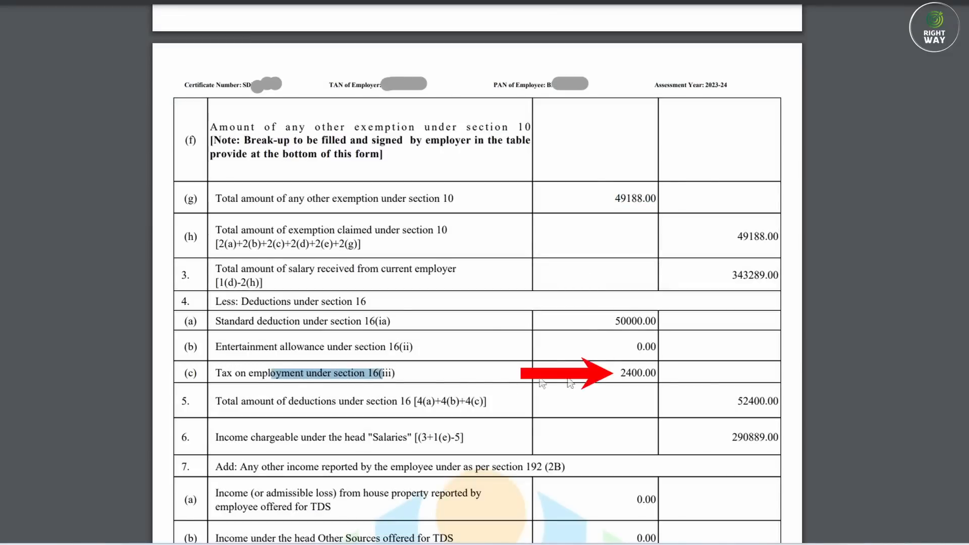
drag(619, 372, 655, 373)
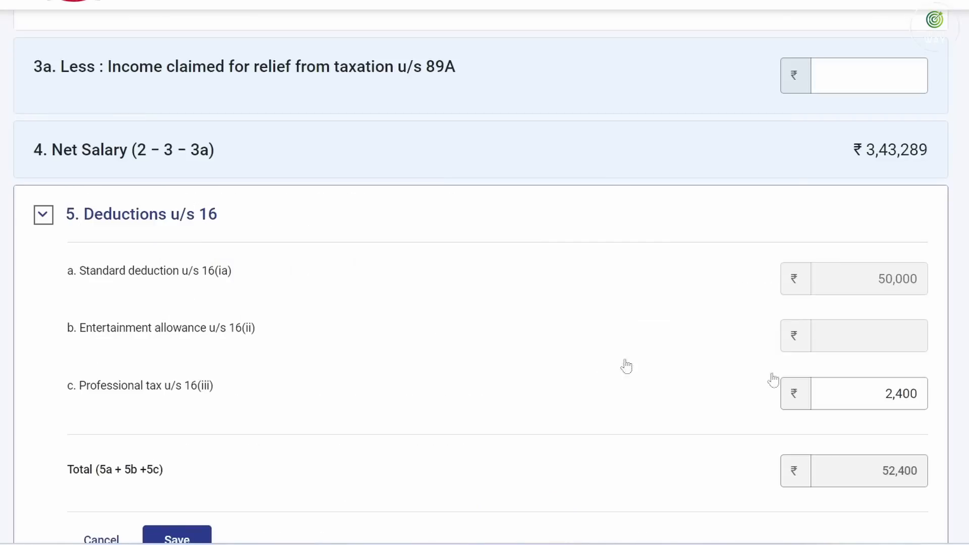
click(865, 392)
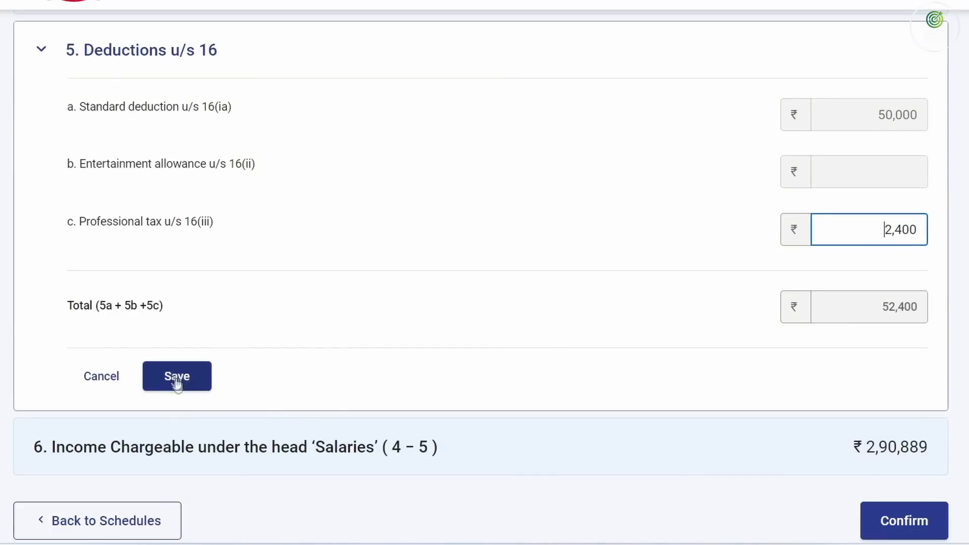
click(41, 50)
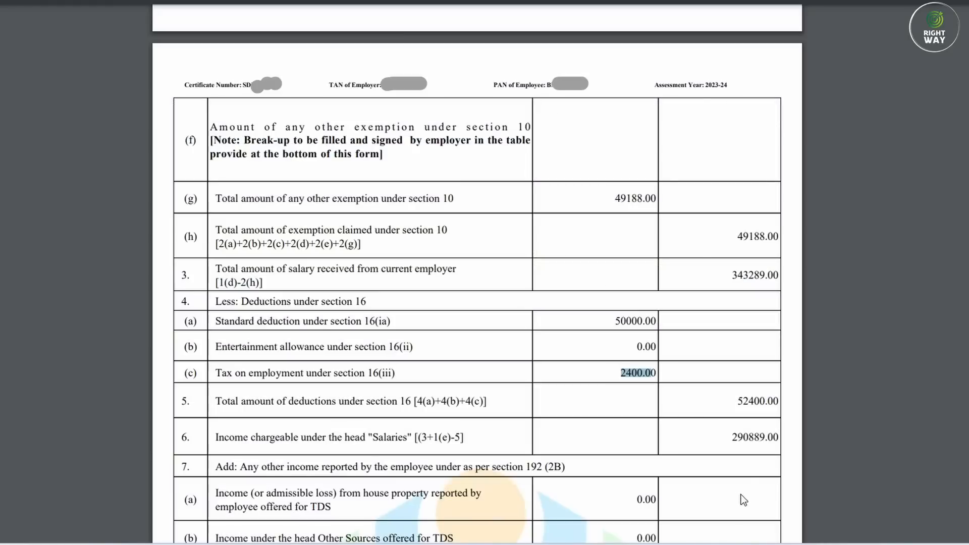
- Compare the income chargeable under Salaries with Form 16 and confirm Schedule Salary
drag(731, 443, 755, 446)
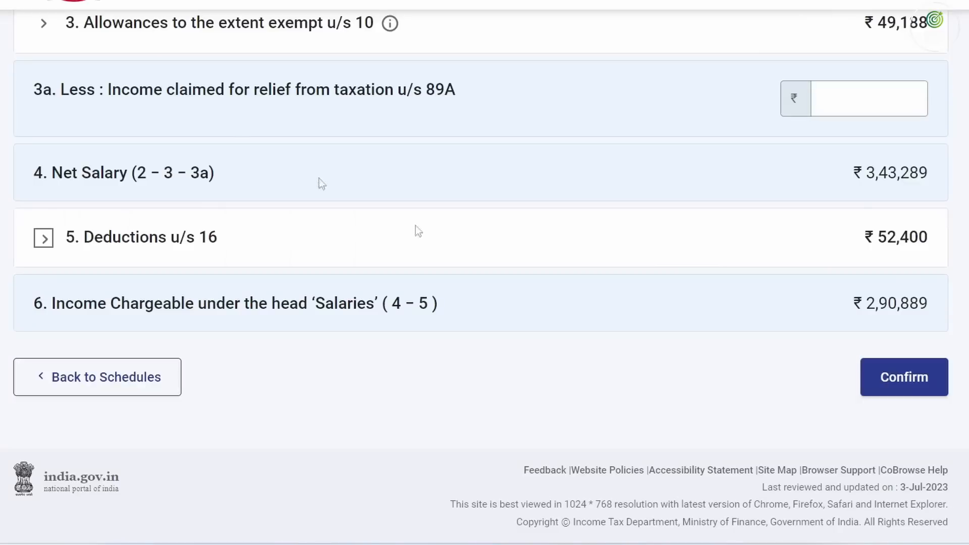
click(885, 376)
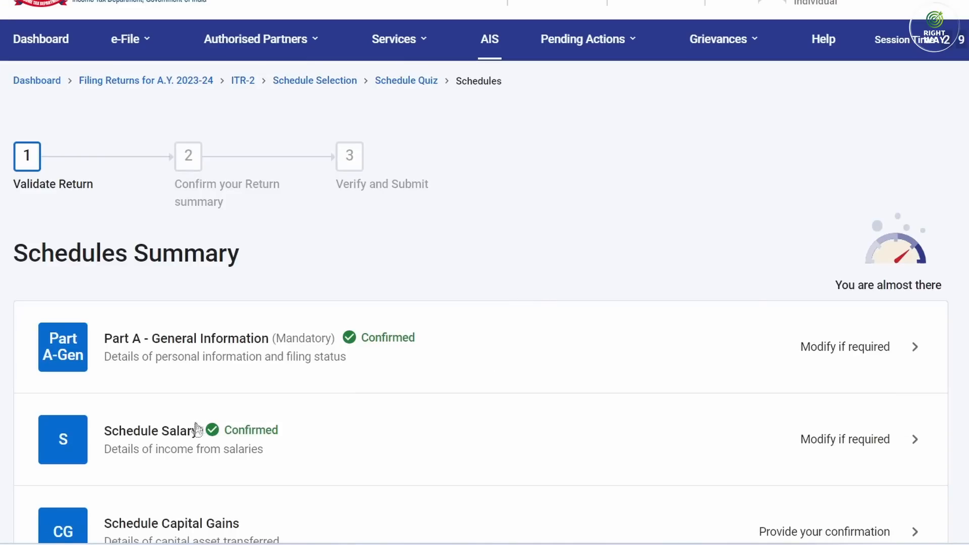
- Open Schedule Capital Gains, choose only the section 111A or 115AD(1)(b)(ii) equity share or equity-oriented mutual fund type as assets sold, and continue
scroll(195, 422, down, 4)
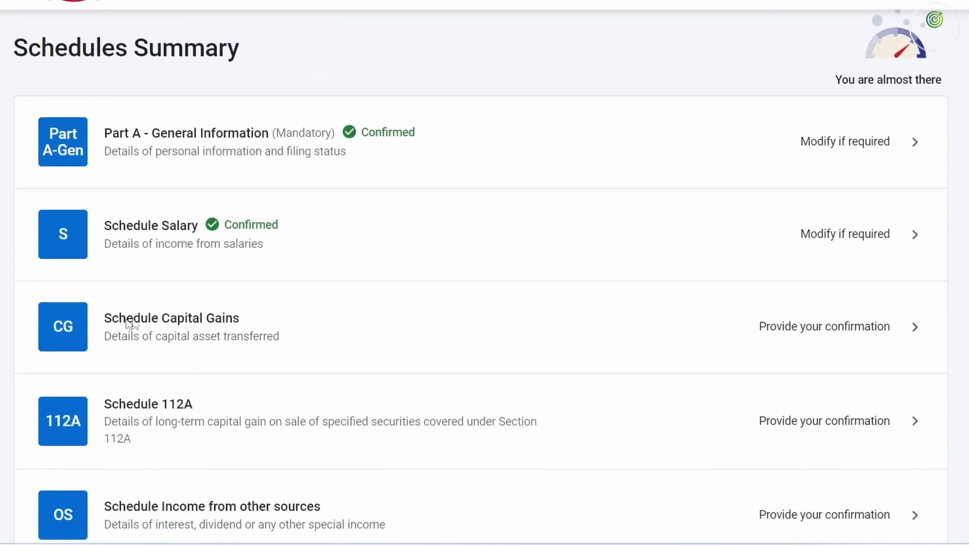
click(856, 327)
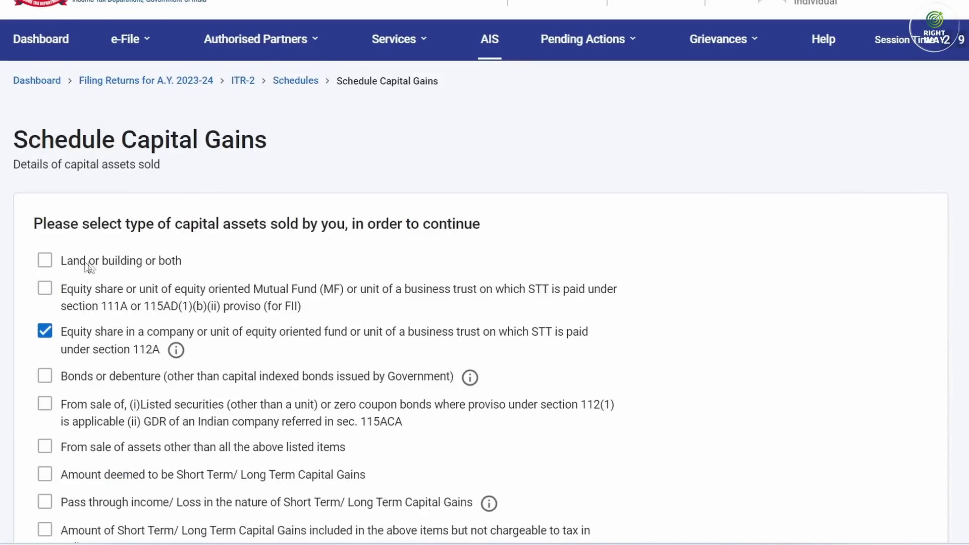
click(46, 261)
click(46, 261)
click(45, 290)
click(45, 331)
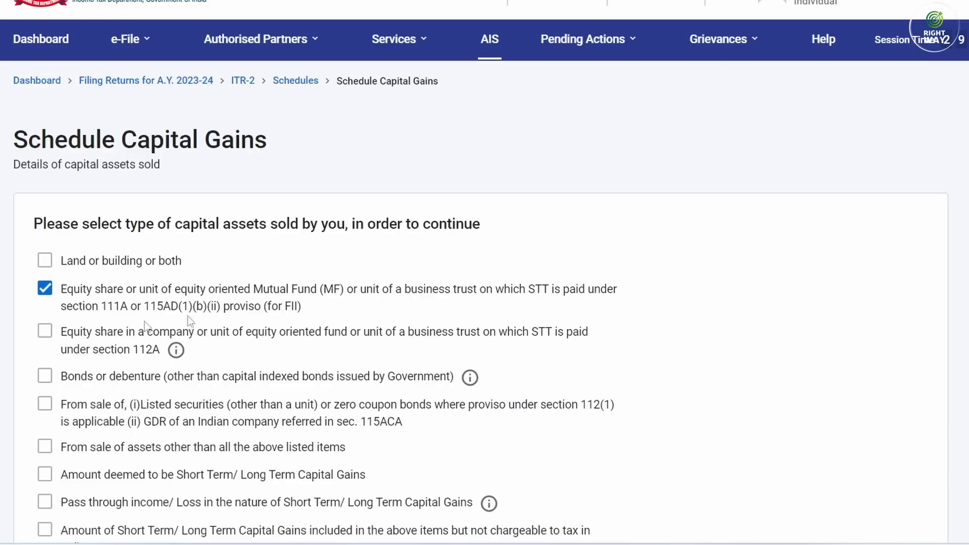
scroll(605, 331, down, 5)
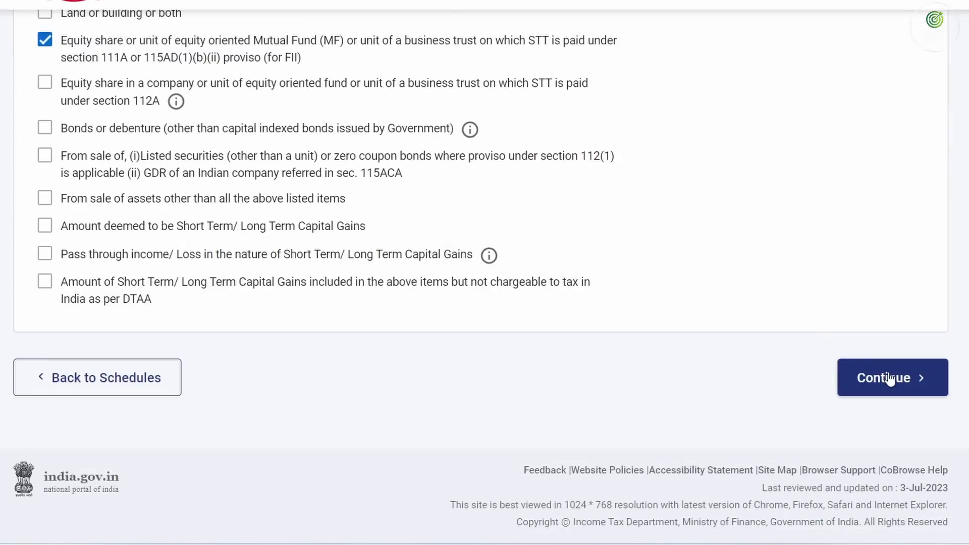
click(889, 379)
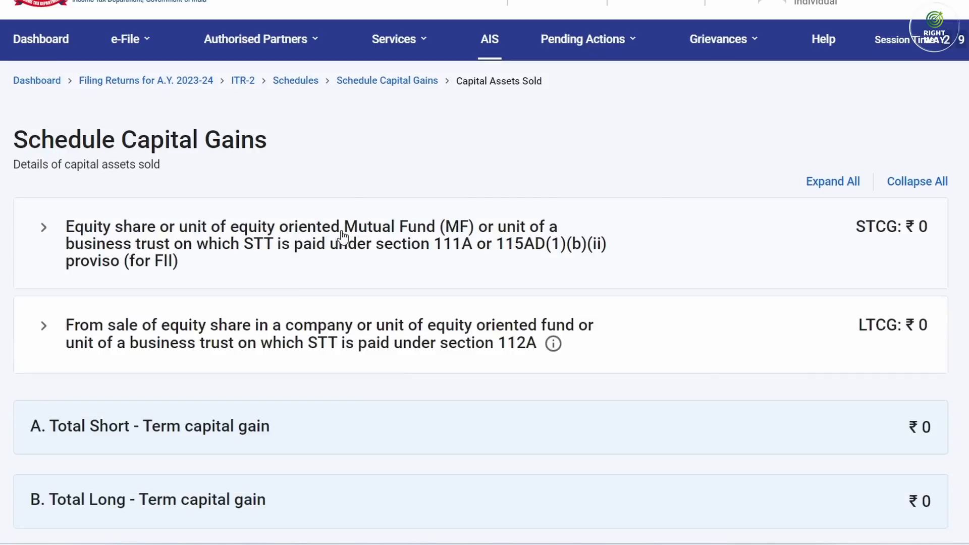
- Start adding sale details for the section 111A equity share or mutual fund category and select Section 111A
click(43, 227)
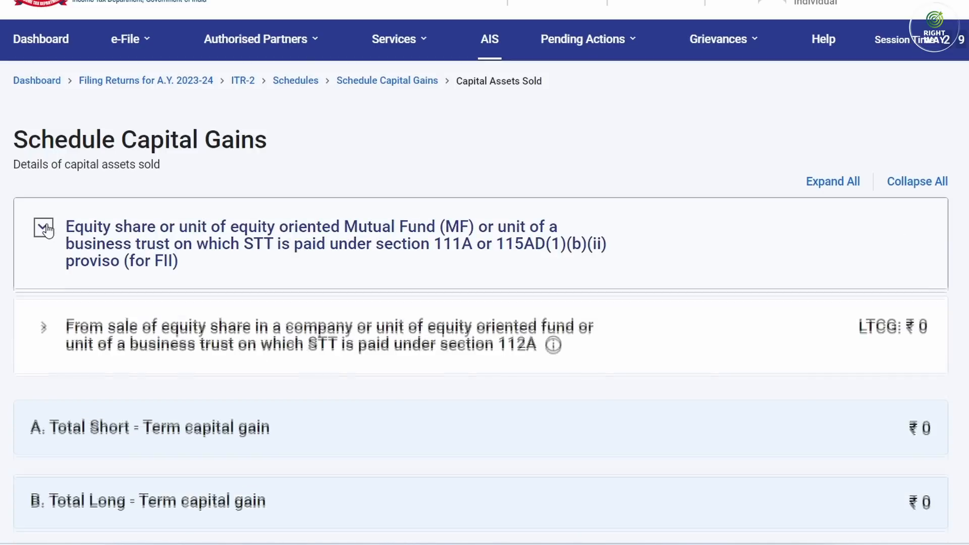
click(106, 353)
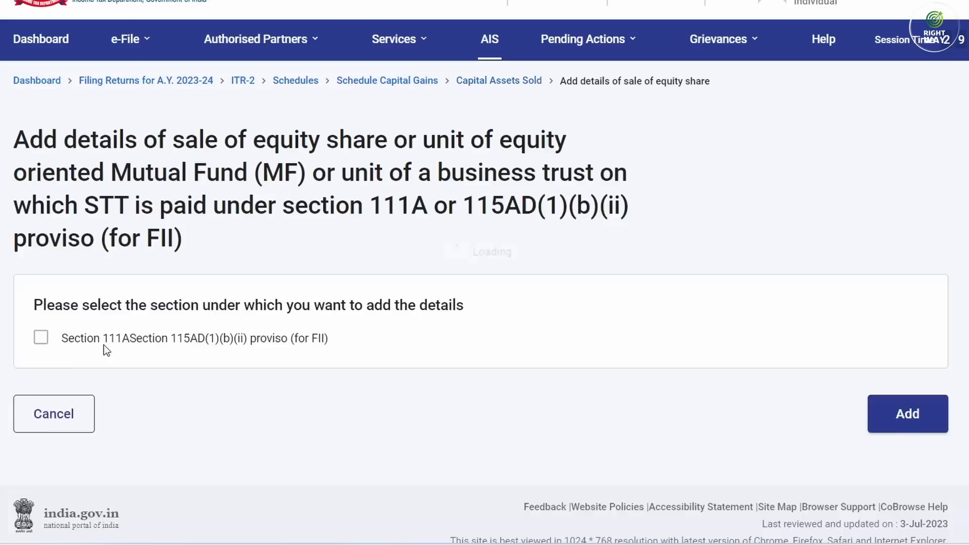
click(39, 339)
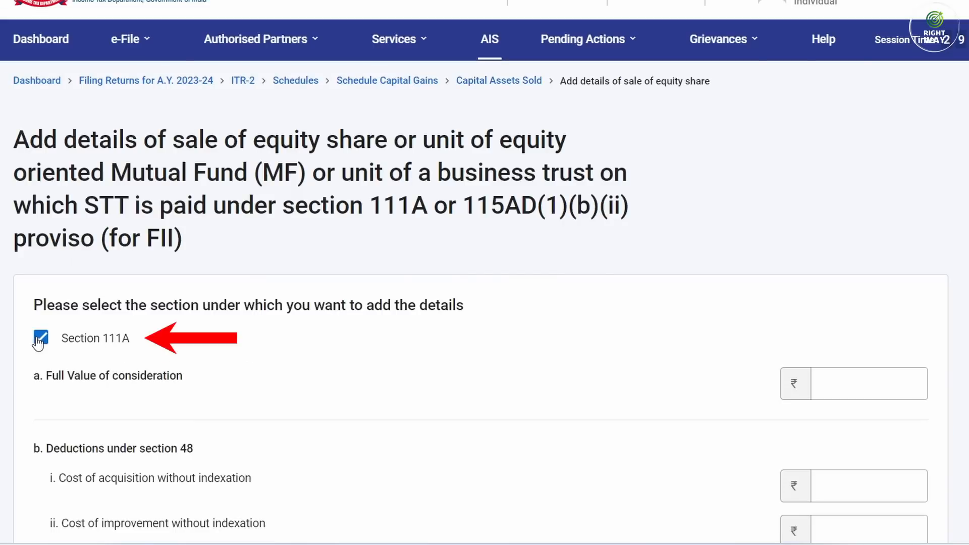
- Switch to the Excel trade workbook and look up the total sell value on the Equity Trade Details sheet
click(868, 384)
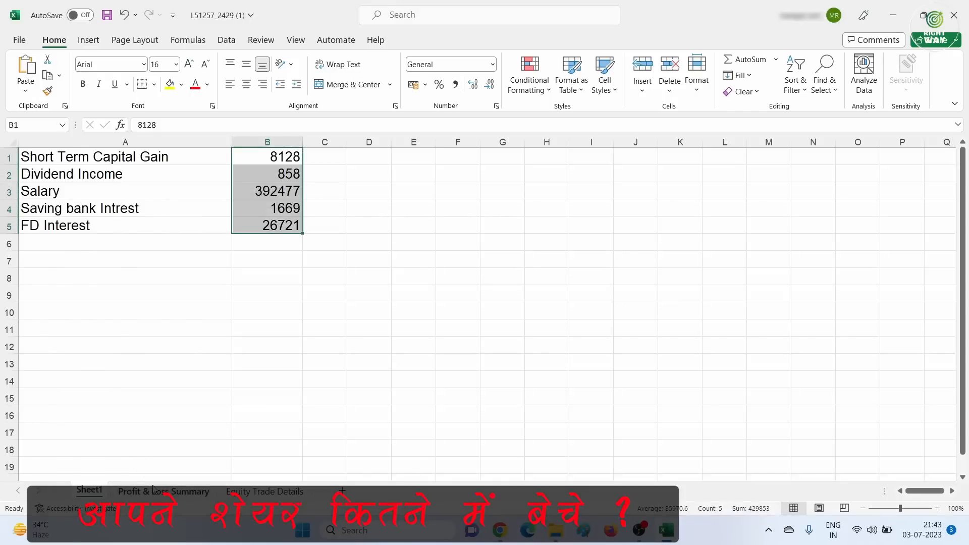
click(154, 490)
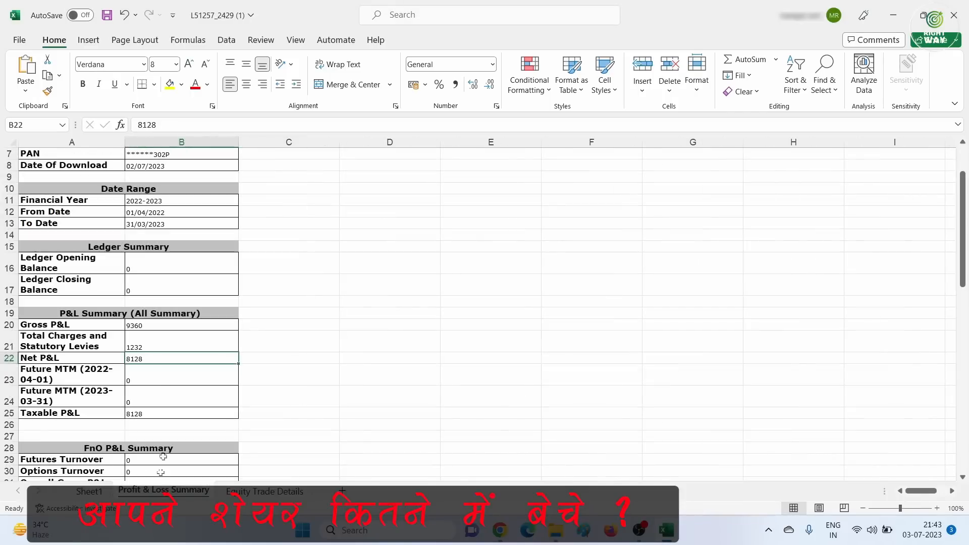
scroll(161, 363, down, 2)
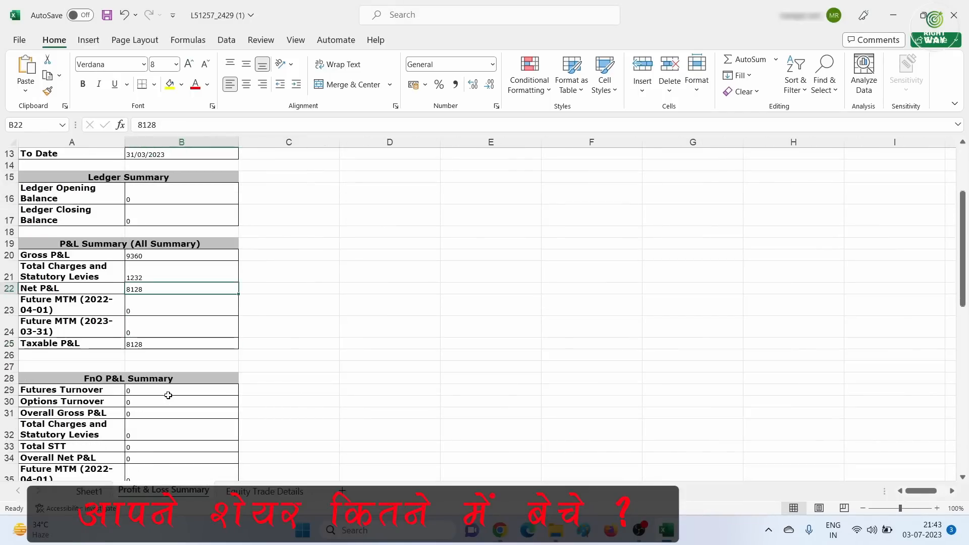
scroll(167, 396, up, 5)
click(270, 497)
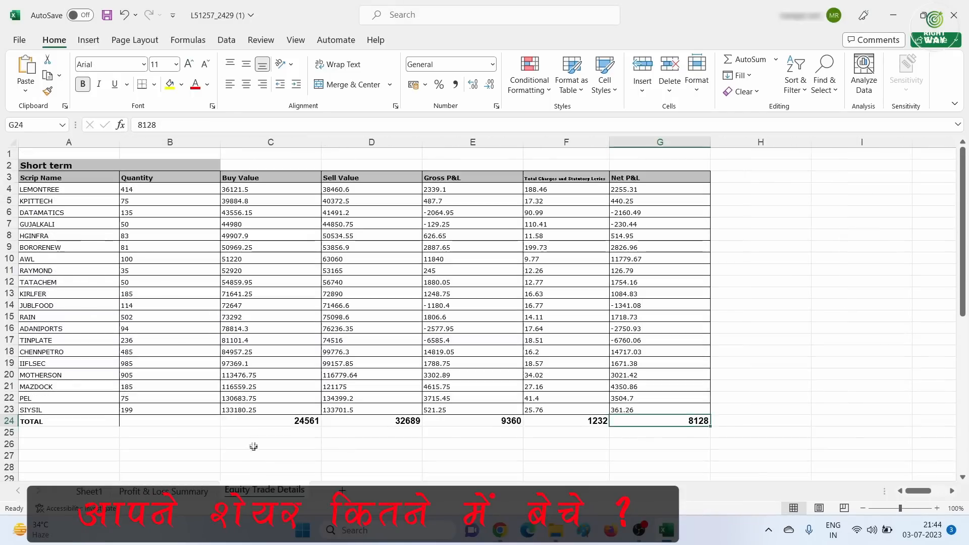
click(340, 180)
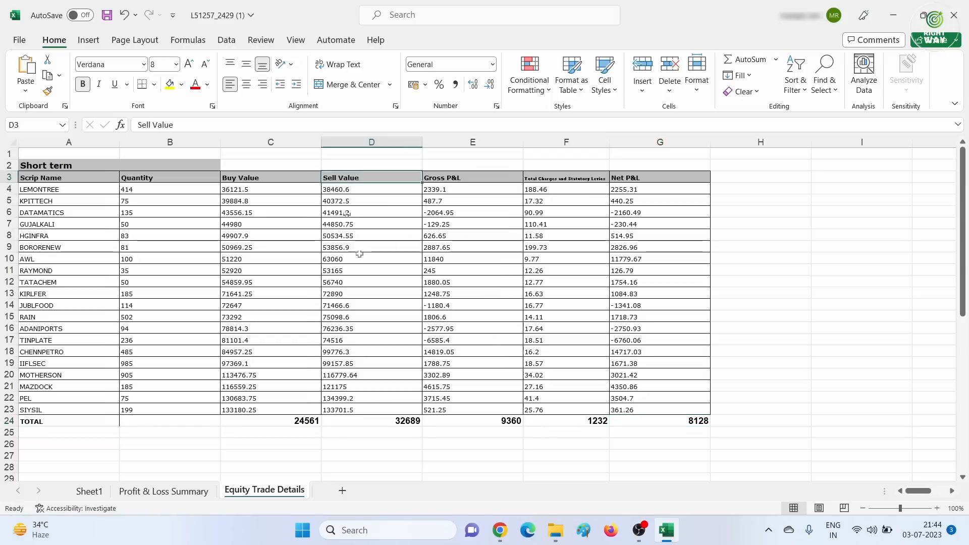
click(398, 421)
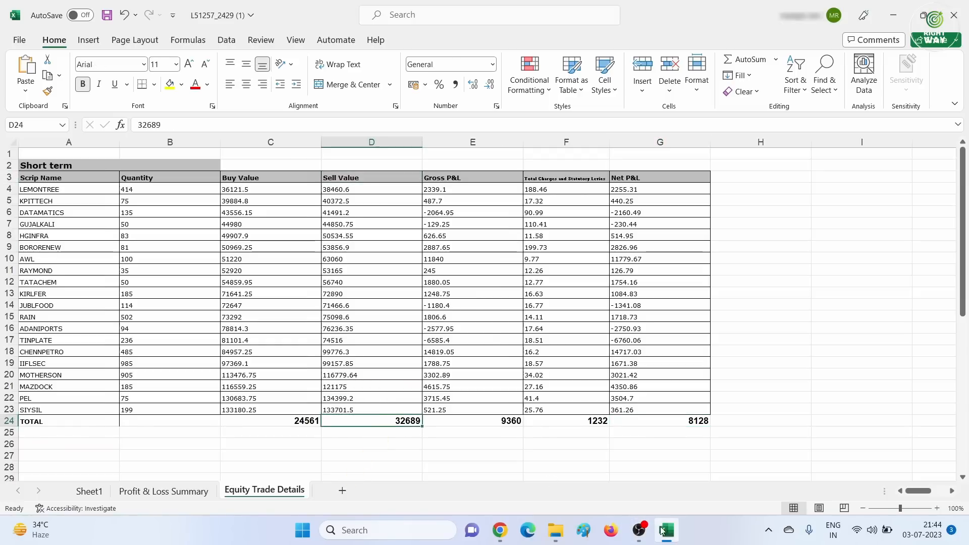
- Return to the e-Filing form in Chrome and set the Section 111A full value of consideration to 32,689
click(500, 530)
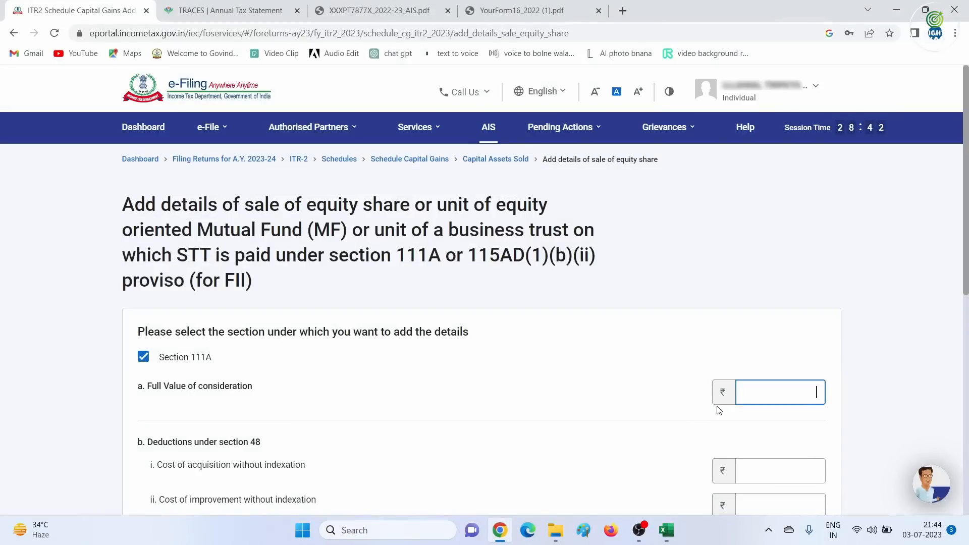
text(32,)
text(689)
key(Tab)
- Enter the total buy value from the Excel sheet, 24,561, as cost of acquisition without indexation and add the sale details
scroll(161, 312, down, 3)
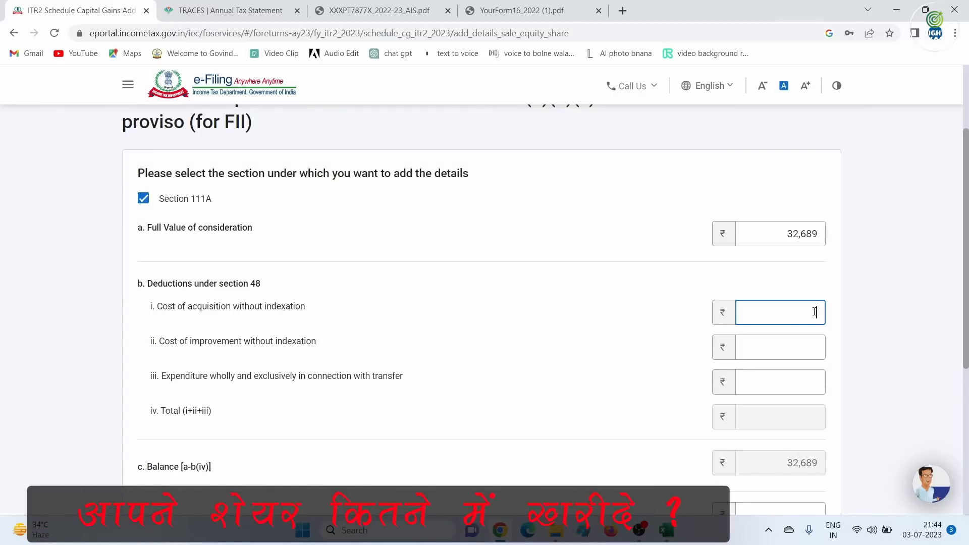
click(678, 529)
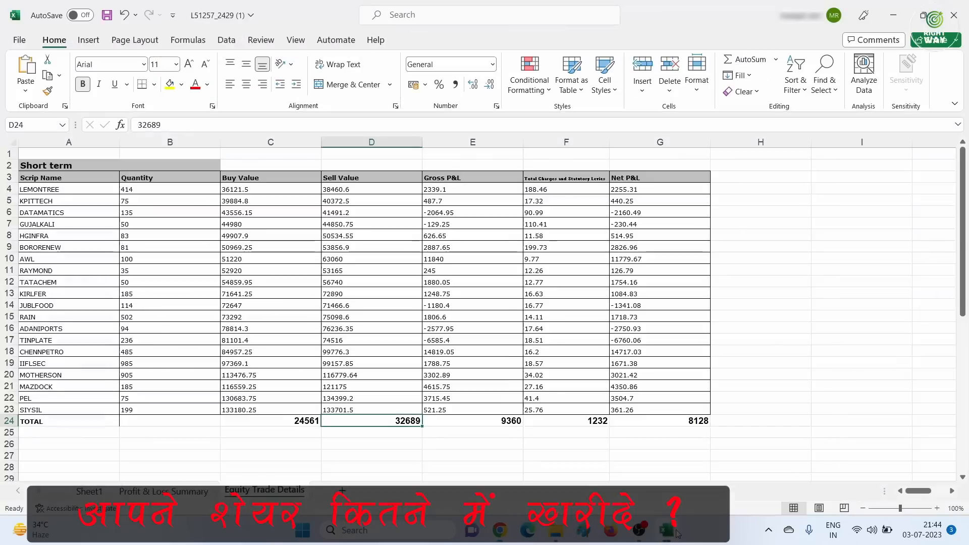
click(306, 419)
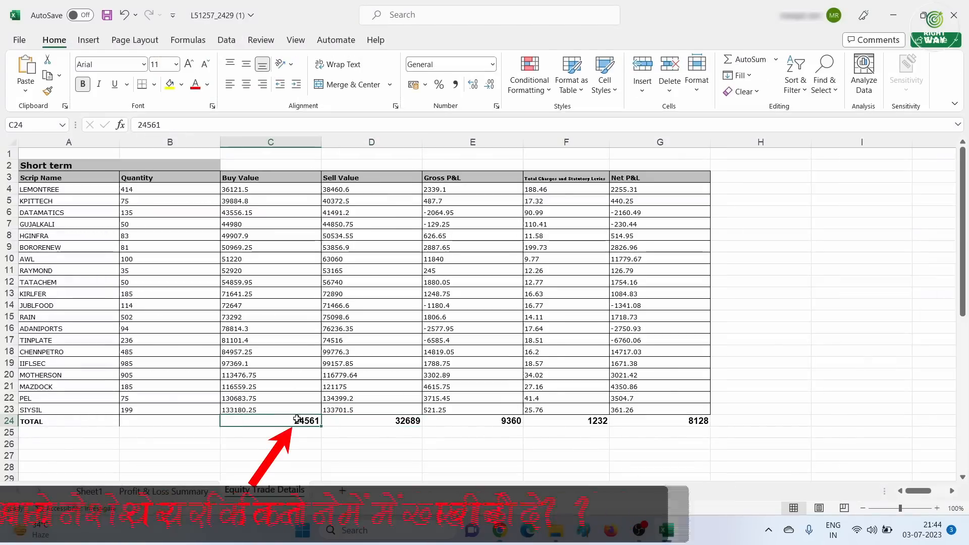
click(510, 531)
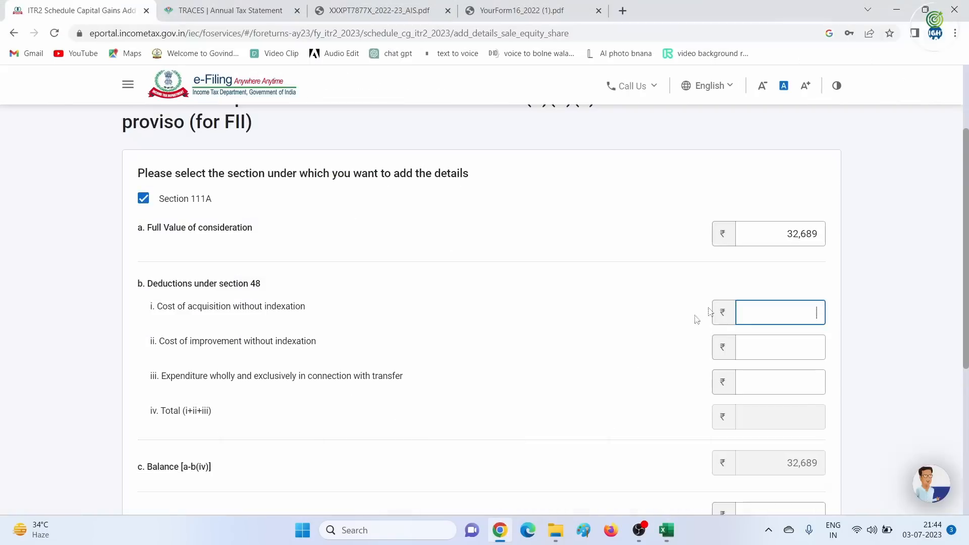
text(24561)
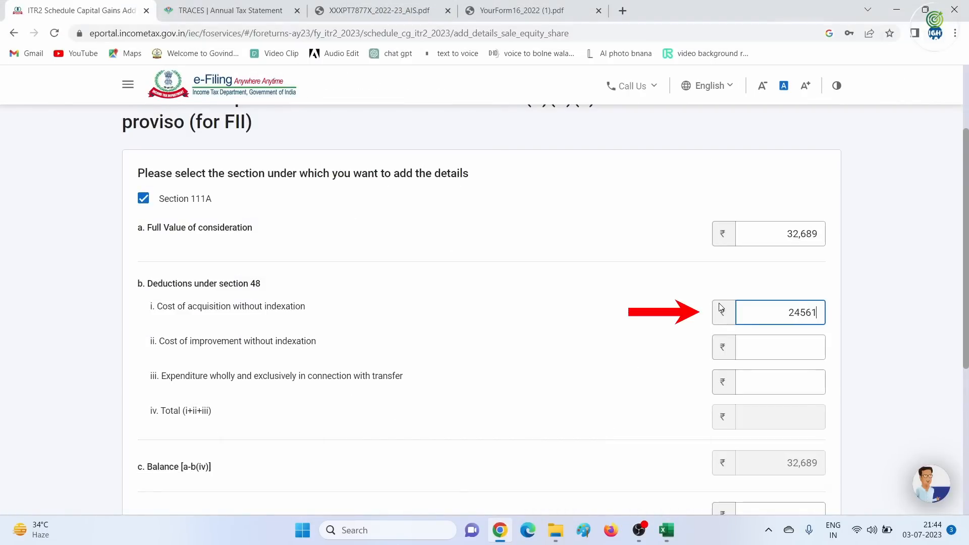
key(Tab)
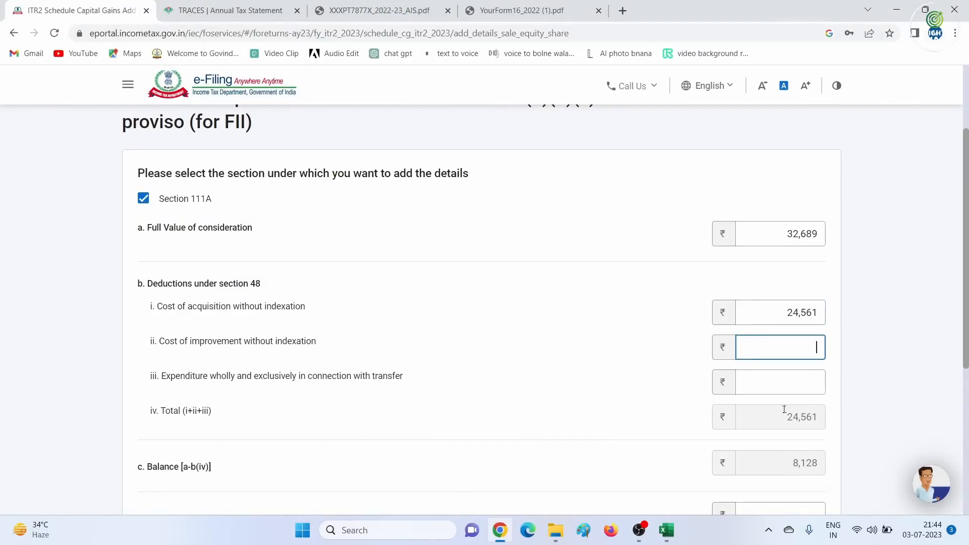
scroll(784, 409, down, 5)
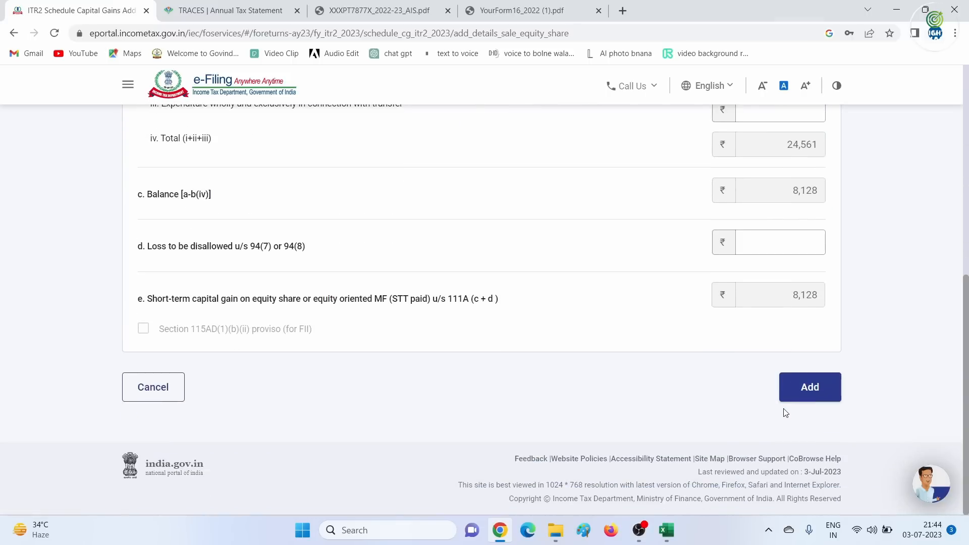
click(812, 397)
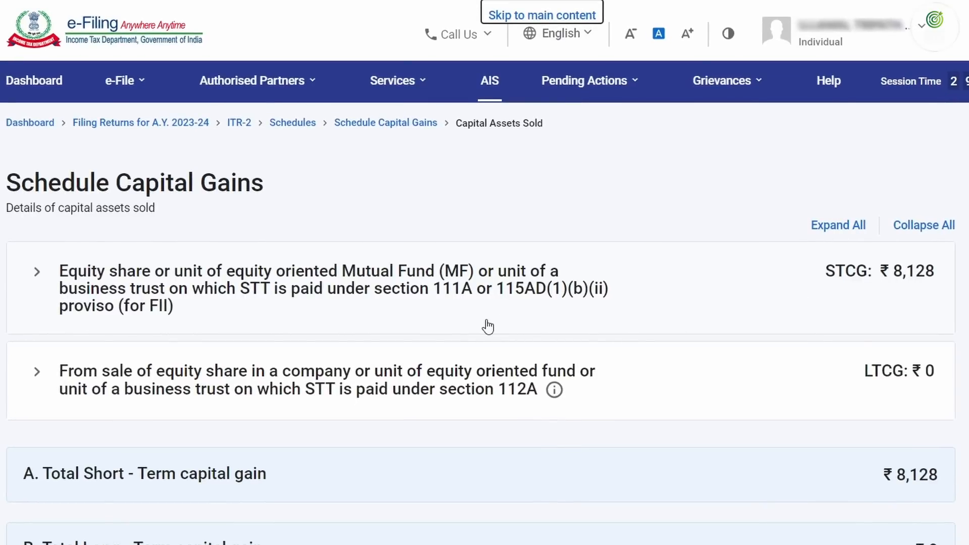
- Start adding details for F, accrual/receipt of capital gain, and check the total net P&L in the Excel sheet
scroll(488, 326, down, 4)
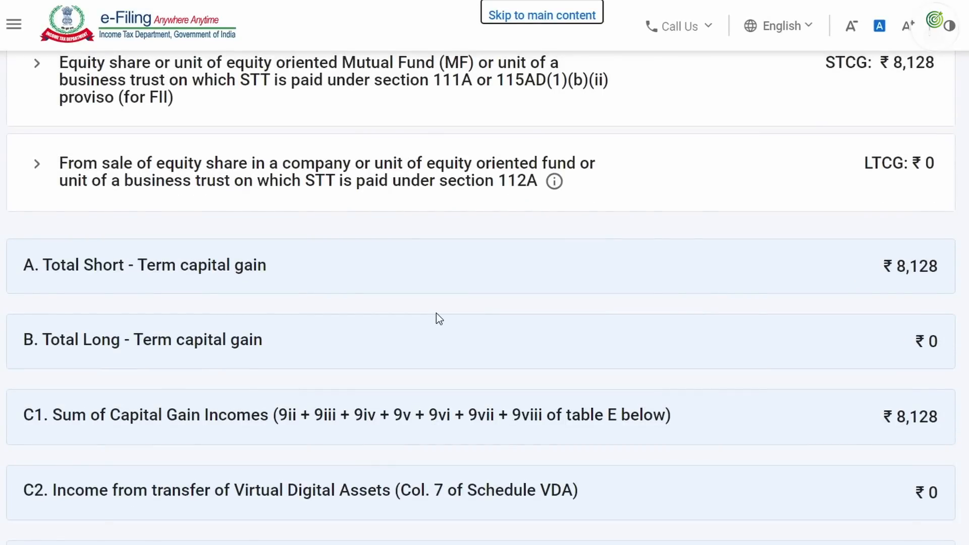
scroll(435, 313, down, 10)
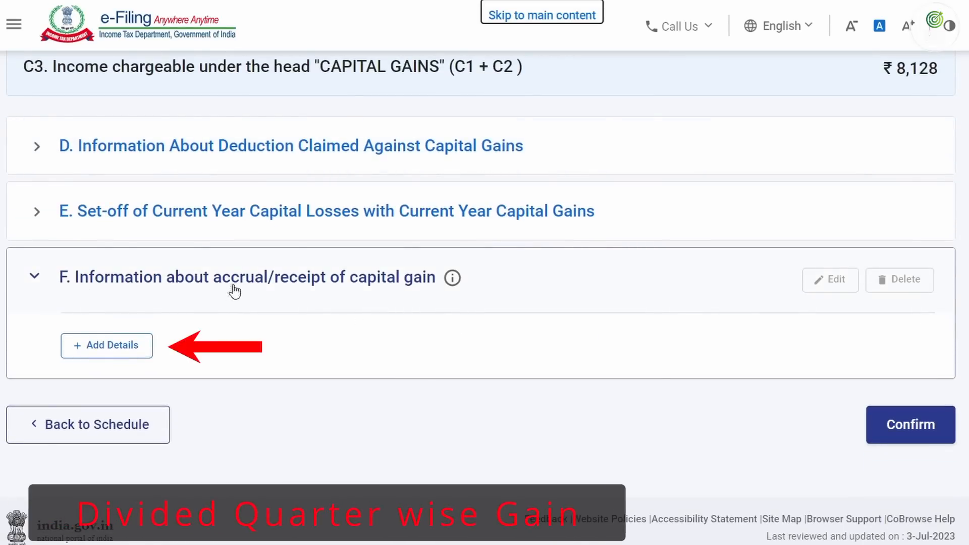
click(109, 351)
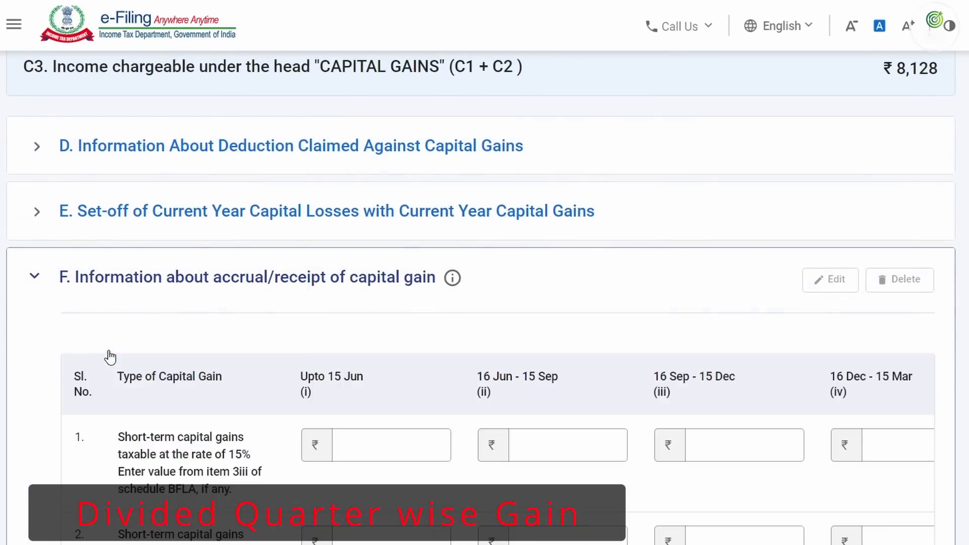
scroll(116, 358, down, 5)
scroll(477, 336, up, 5)
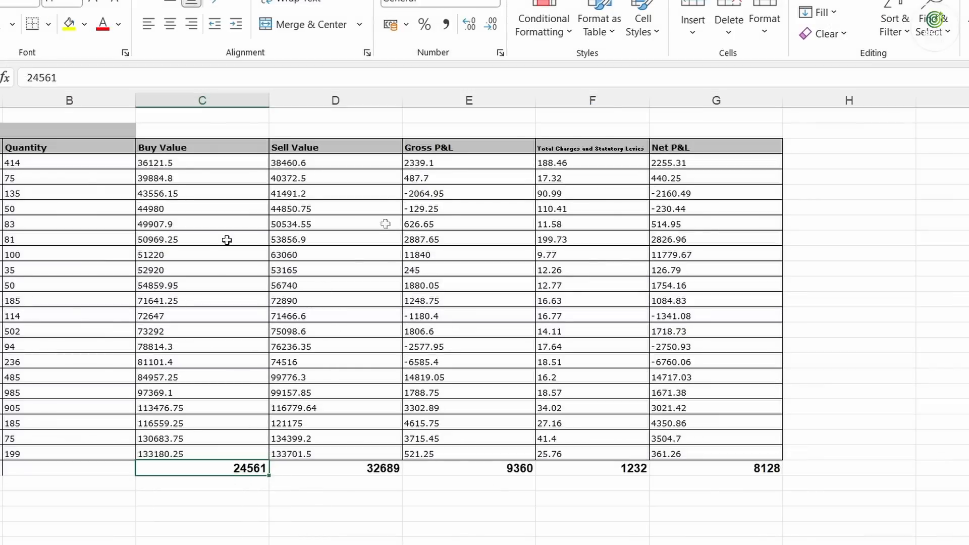
click(725, 470)
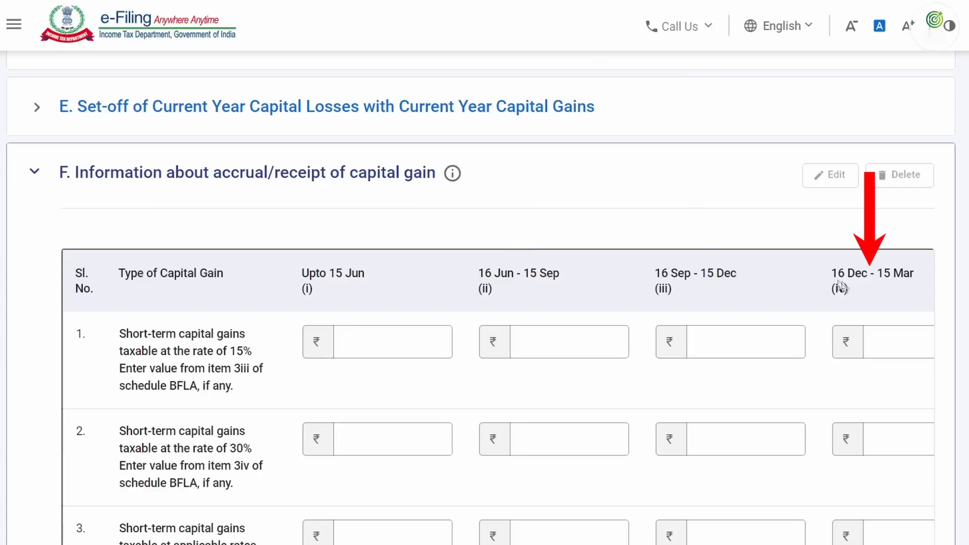
- Enter 8128 as short-term capital gains taxable at 15% for the period up to 15 Jun and add the quarterly details
click(371, 344)
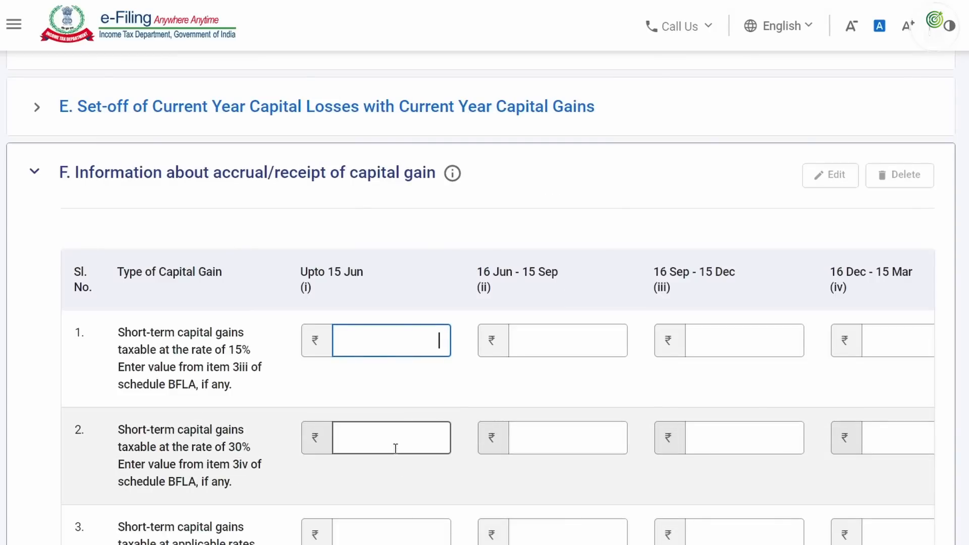
text(8128)
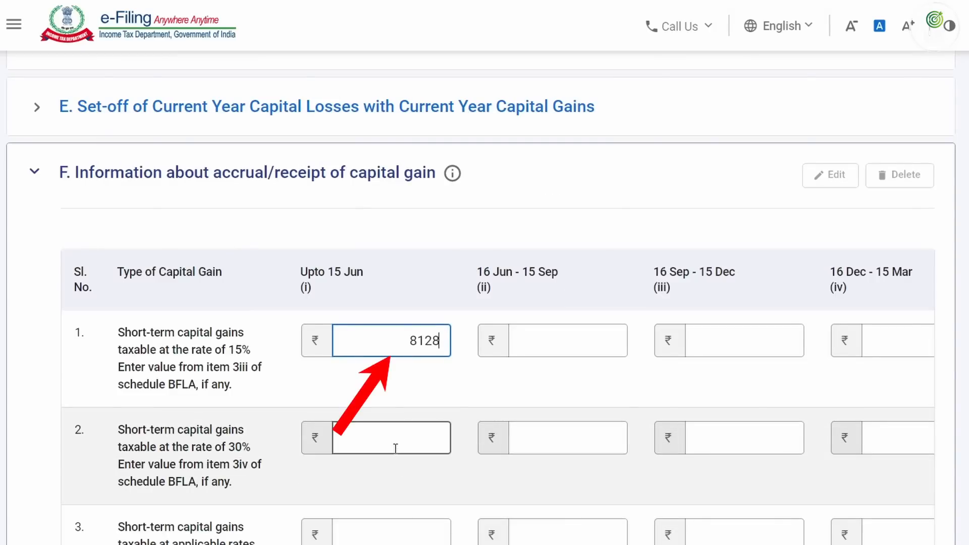
key(Tab)
scroll(389, 439, down, 5)
scroll(472, 388, down, 5)
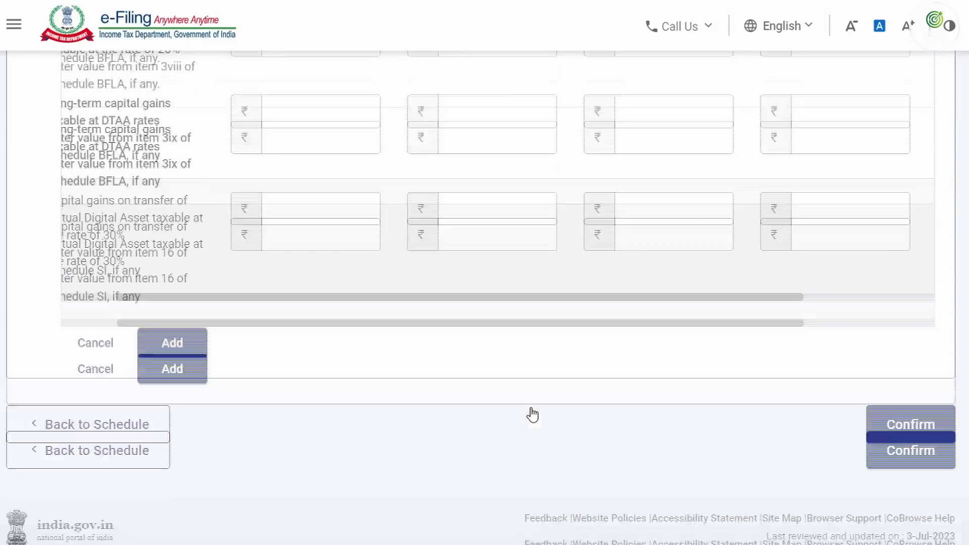
click(169, 345)
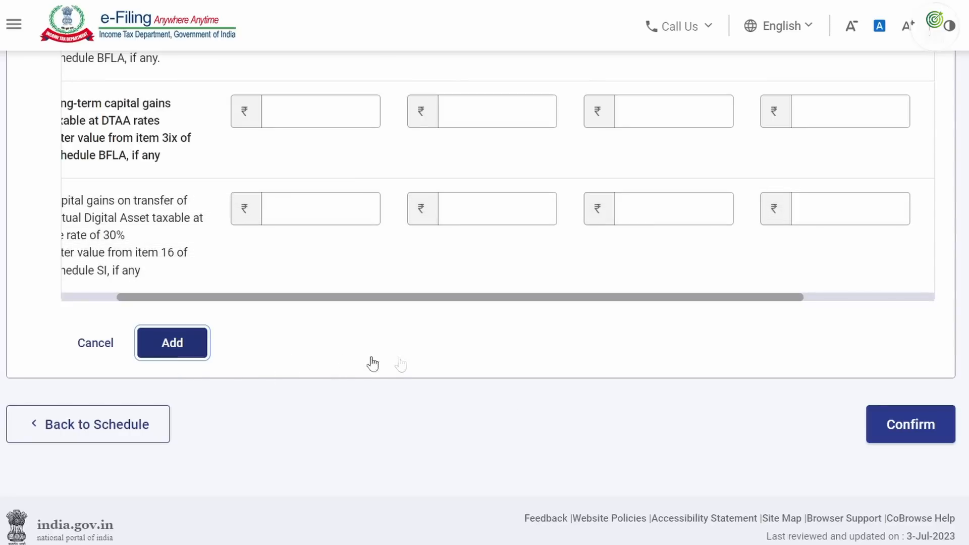
- Confirm Schedule Capital Gains, then open Schedule 112A and confirm it without adding any details
scroll(581, 238, up, 10)
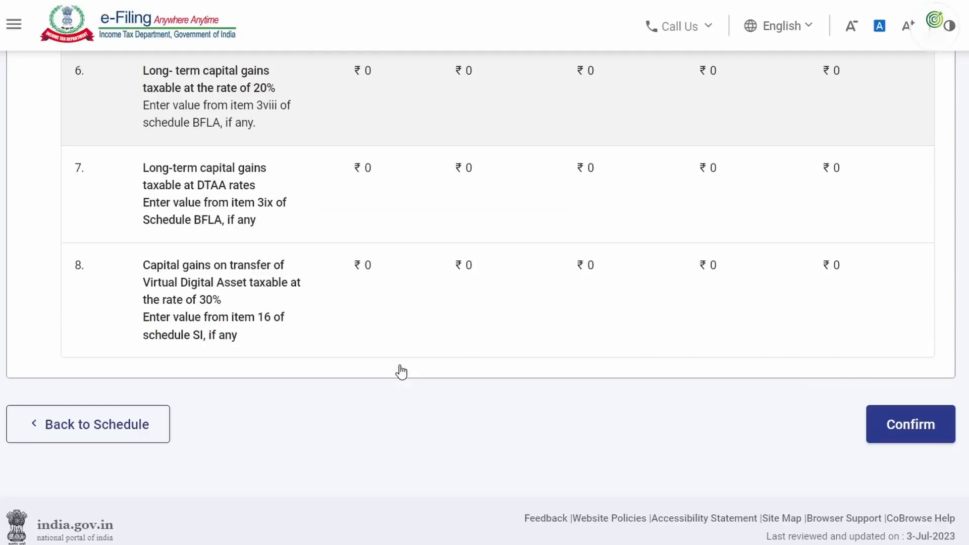
click(913, 429)
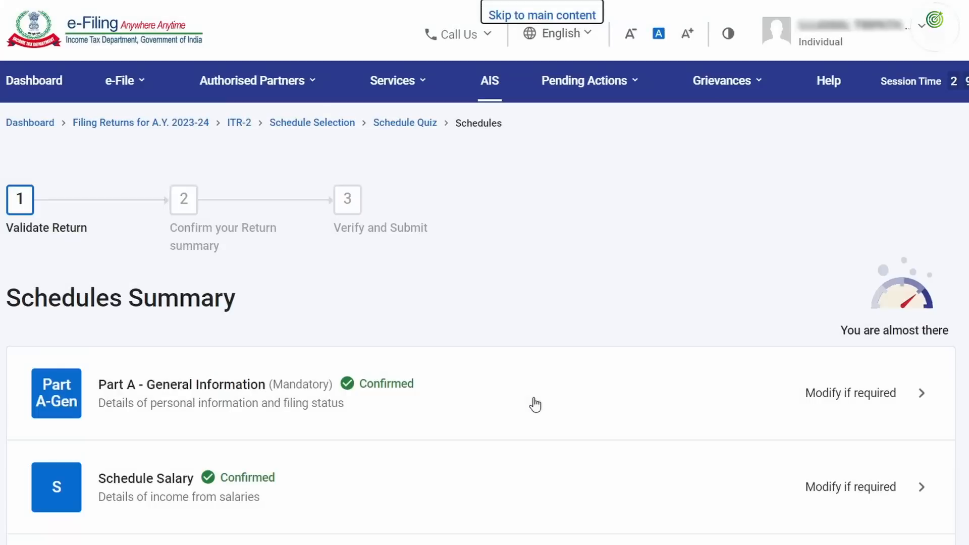
scroll(535, 404, down, 7)
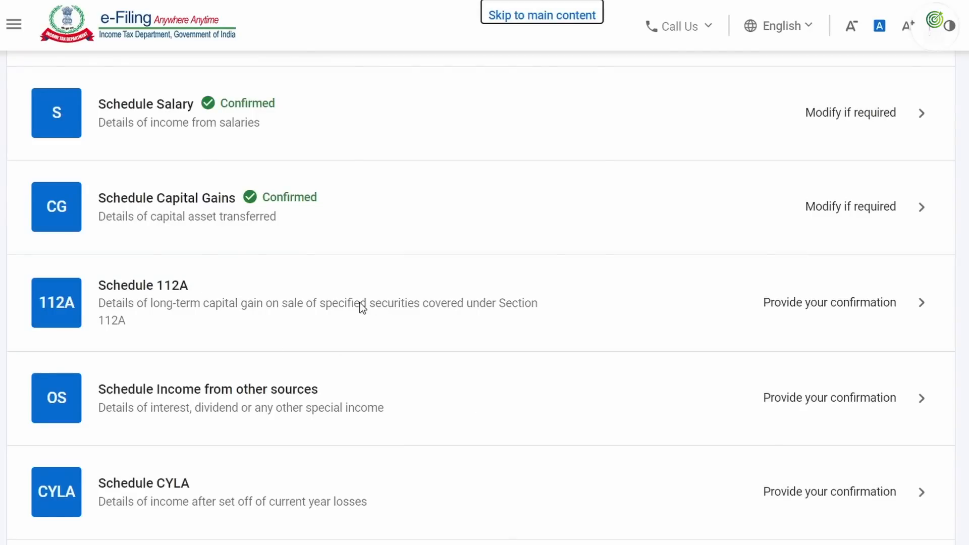
click(184, 288)
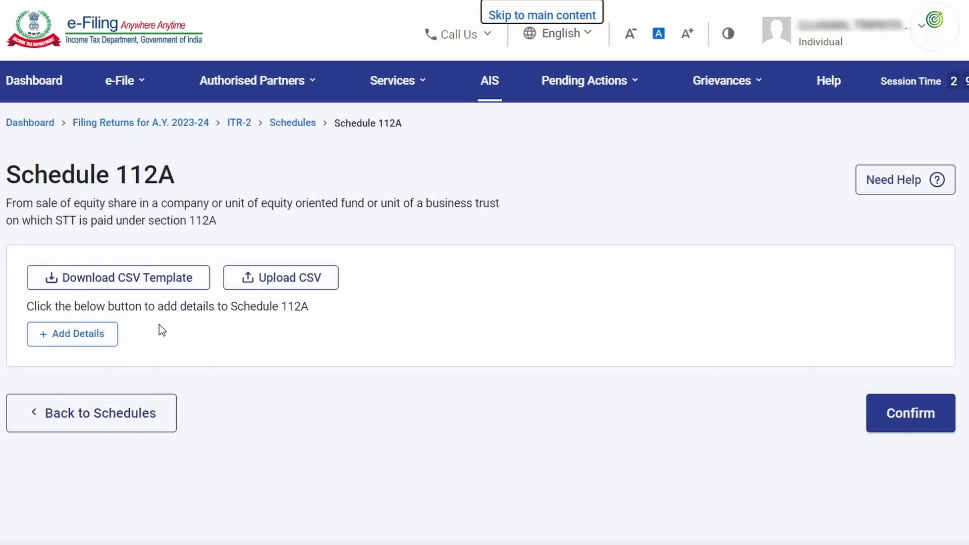
click(890, 413)
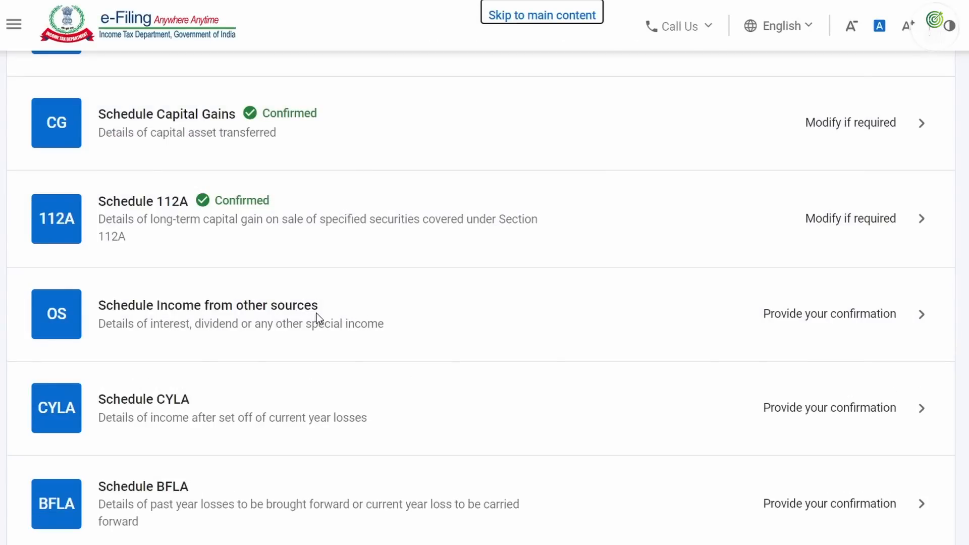
- Open Schedule Income from other sources and check the dividend income on Sheet1 of the Excel workbook
click(900, 319)
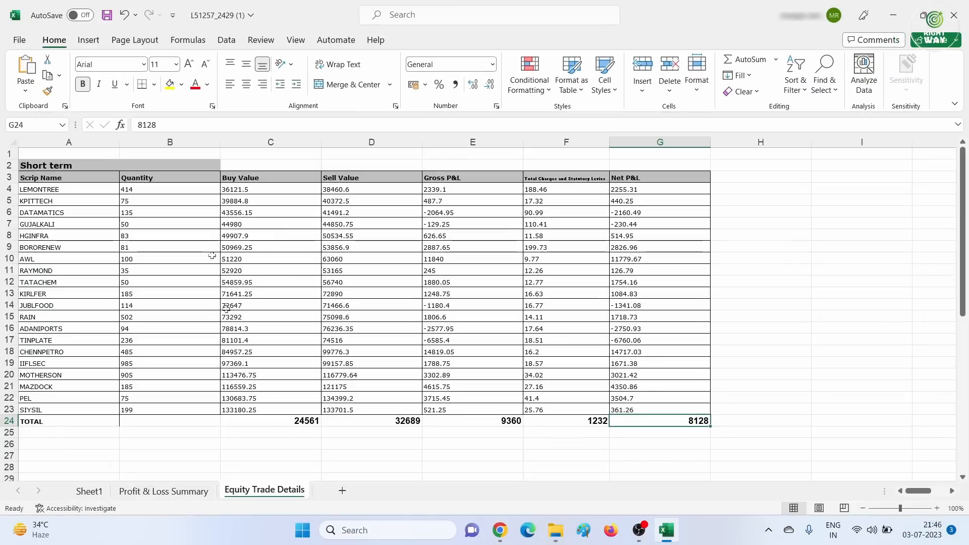
click(76, 500)
click(286, 176)
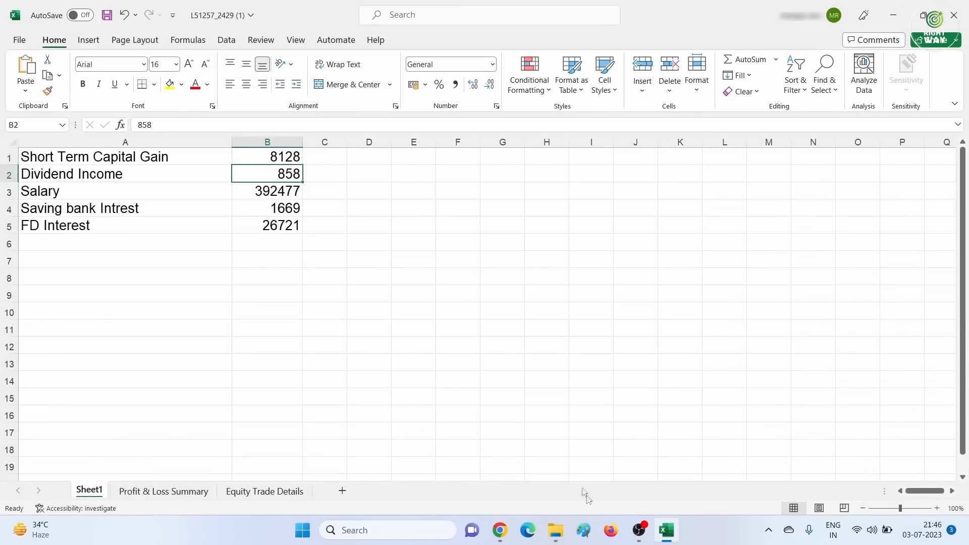
click(499, 530)
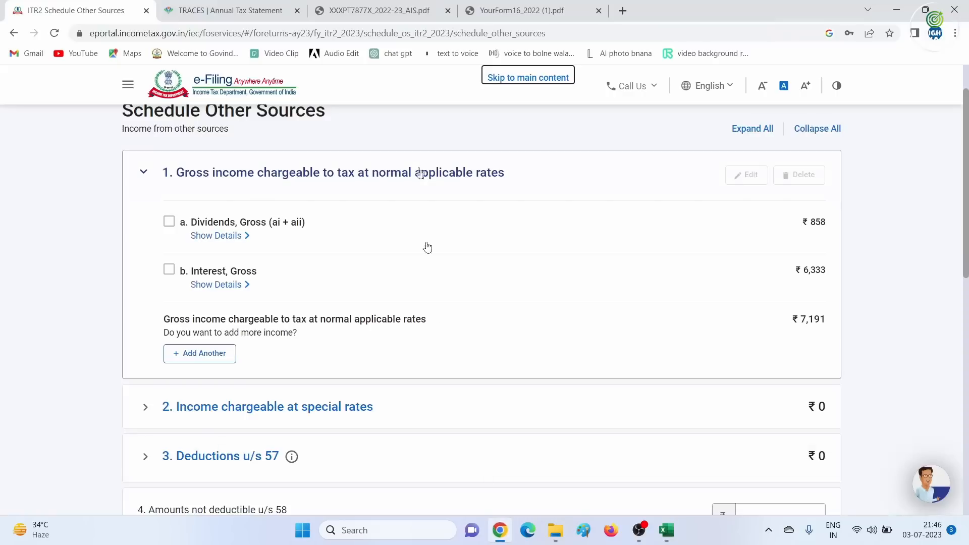
- Open the gross dividends entry for editing to check its dividend income, and leave it without saving
click(169, 224)
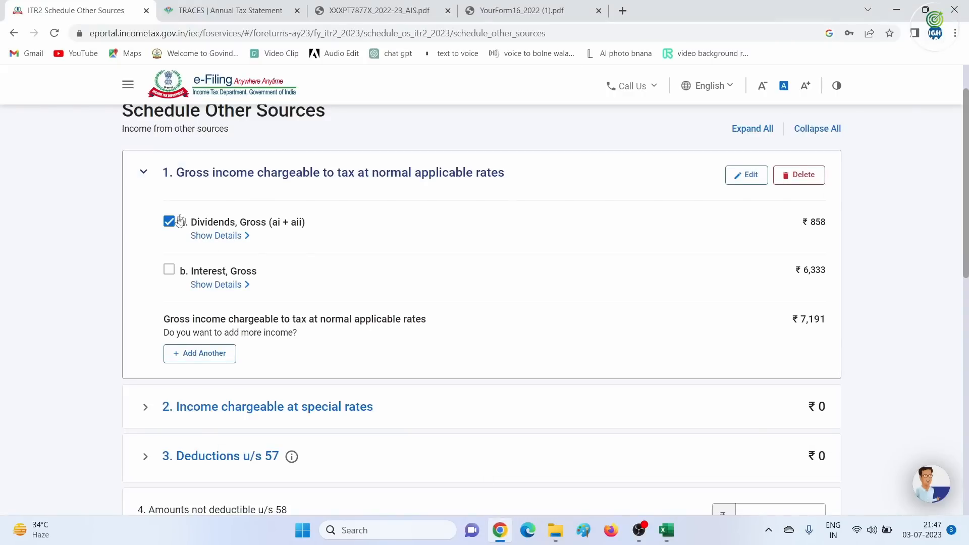
click(741, 176)
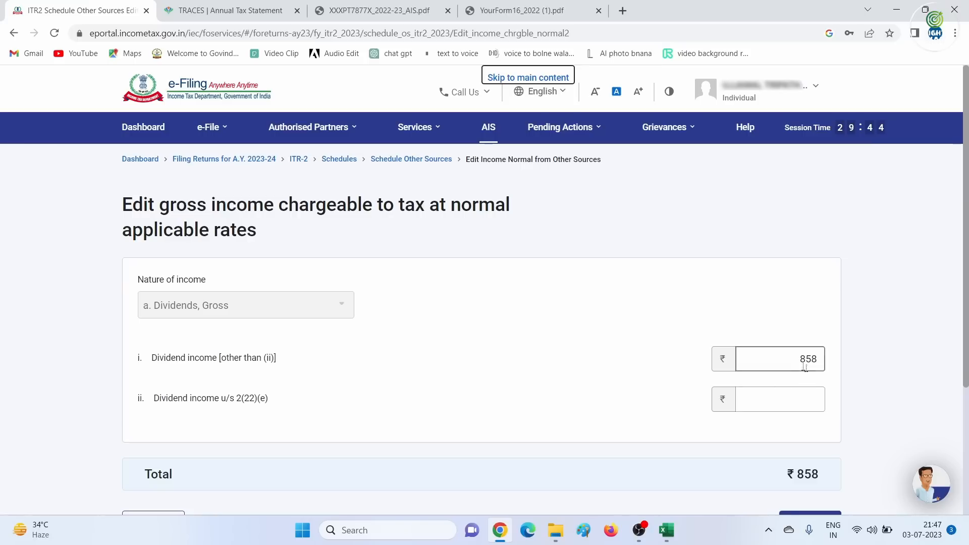
click(785, 360)
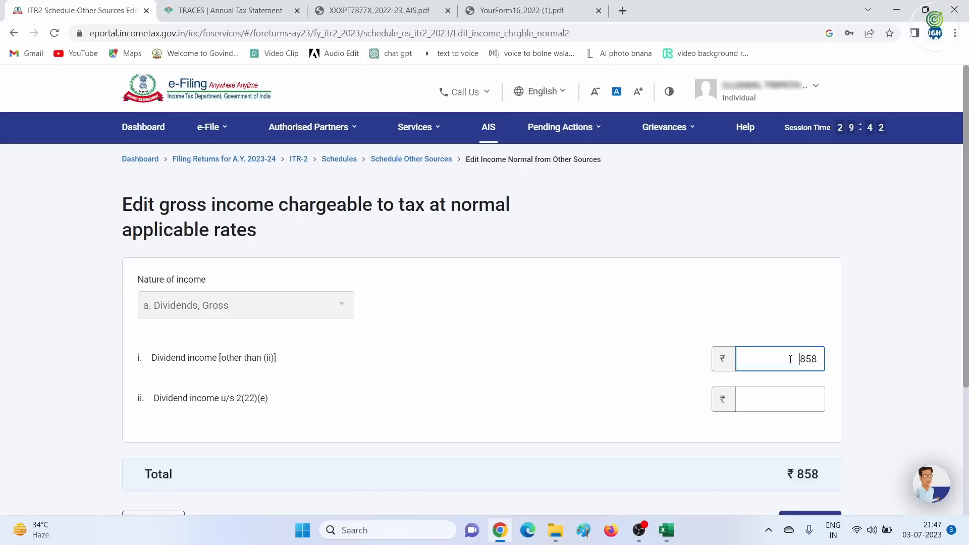
scroll(790, 359, down, 2)
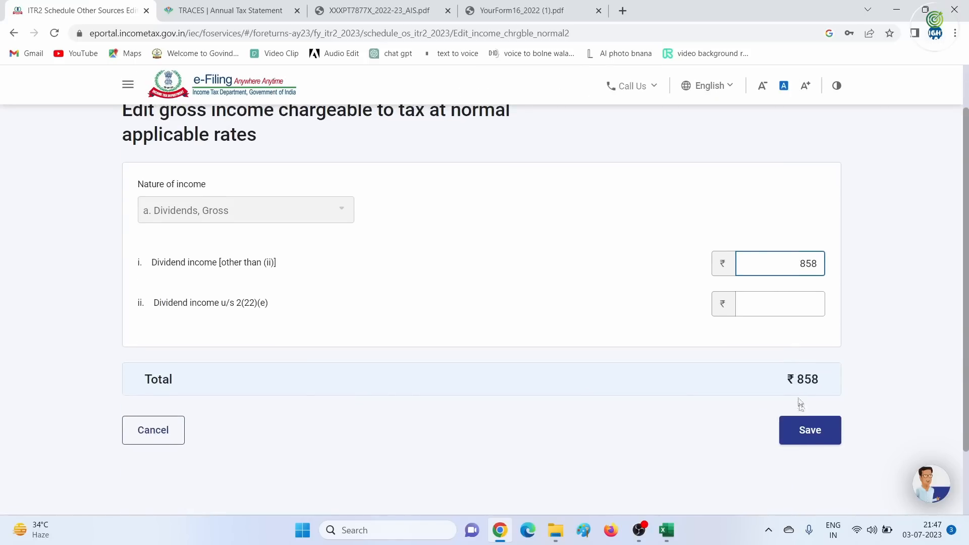
click(153, 440)
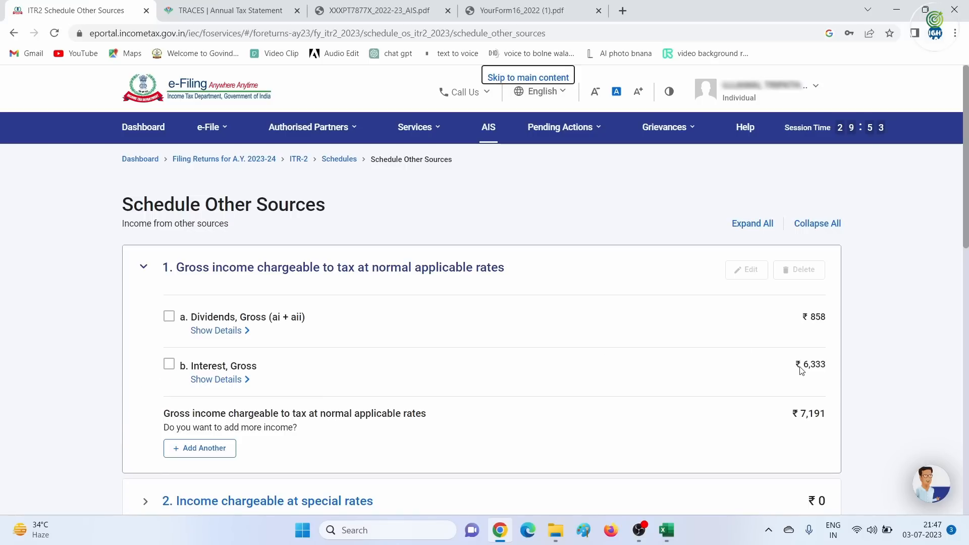
- Review the income heads on Sheet1 of the Excel workbook, down to the savings bank and FD interest
click(666, 530)
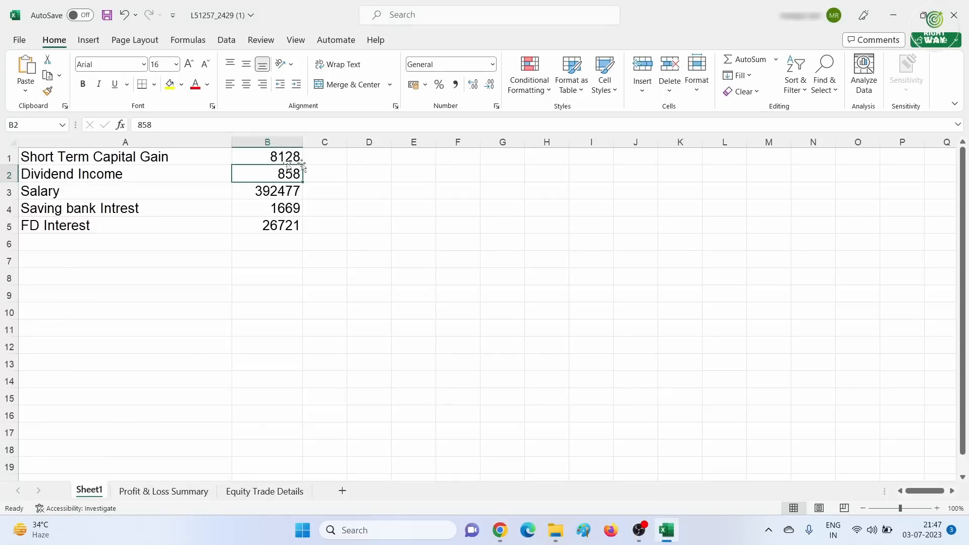
click(324, 157)
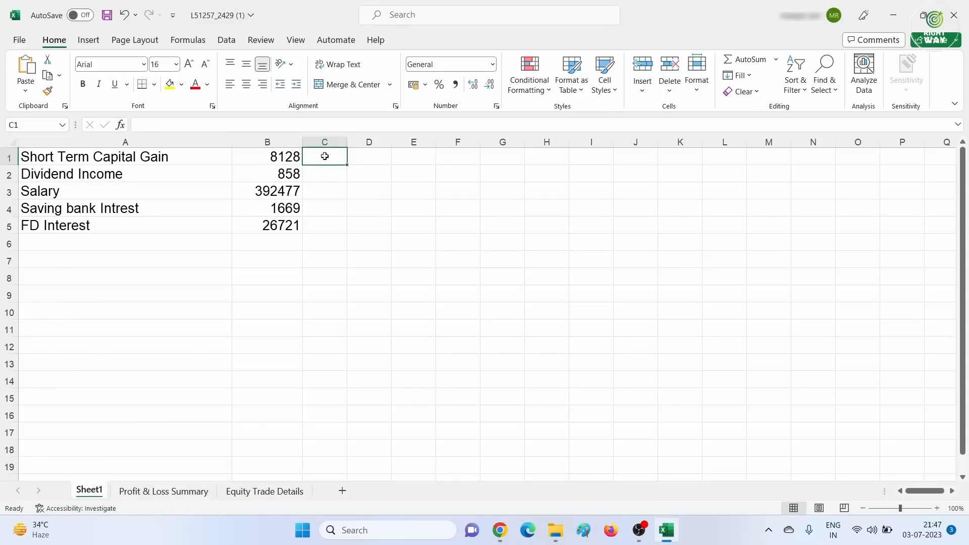
click(312, 175)
click(321, 194)
drag(324, 207, 323, 223)
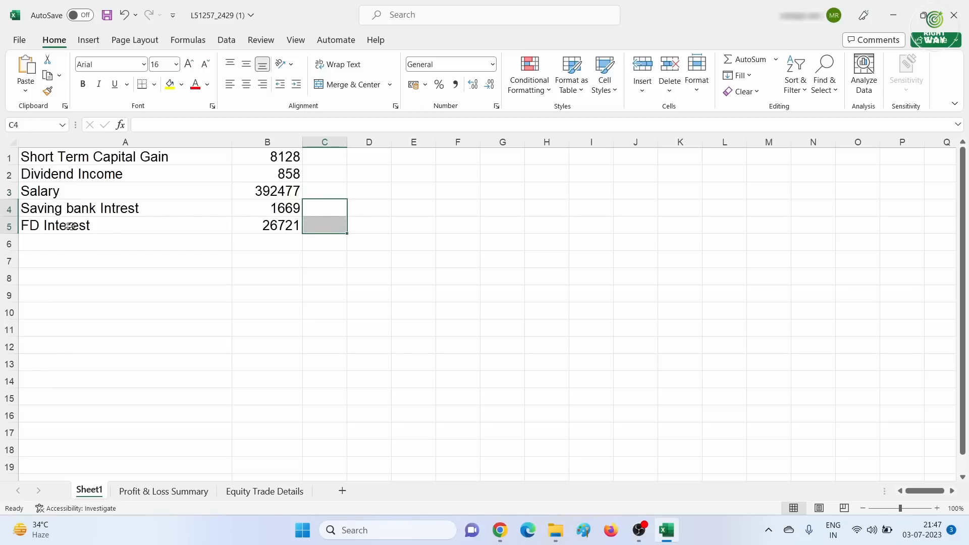
- Open the gross interest entry in the tax return for editing and enter 1,669 as interest from savings bank, taken from the workbook
click(500, 527)
click(169, 364)
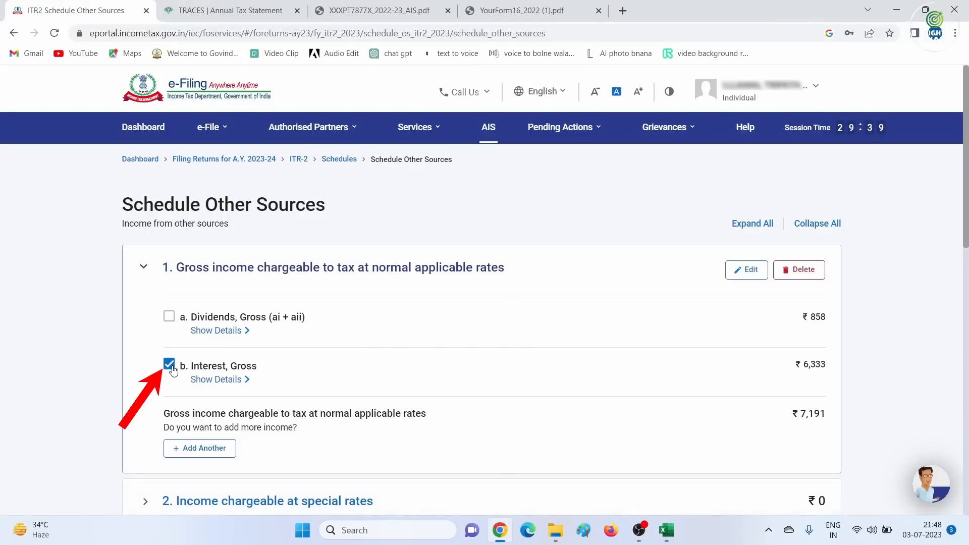
click(746, 273)
scroll(413, 321, down, 2)
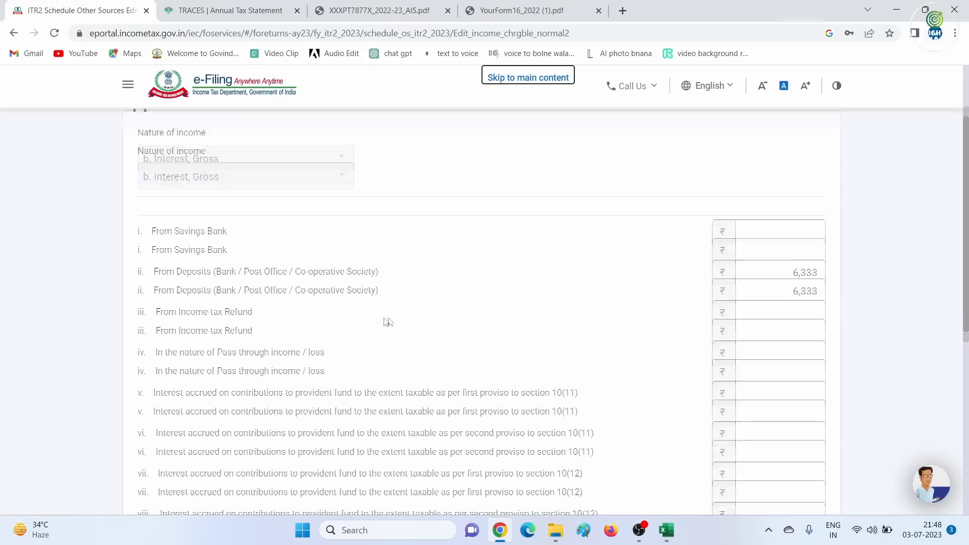
click(666, 531)
click(275, 212)
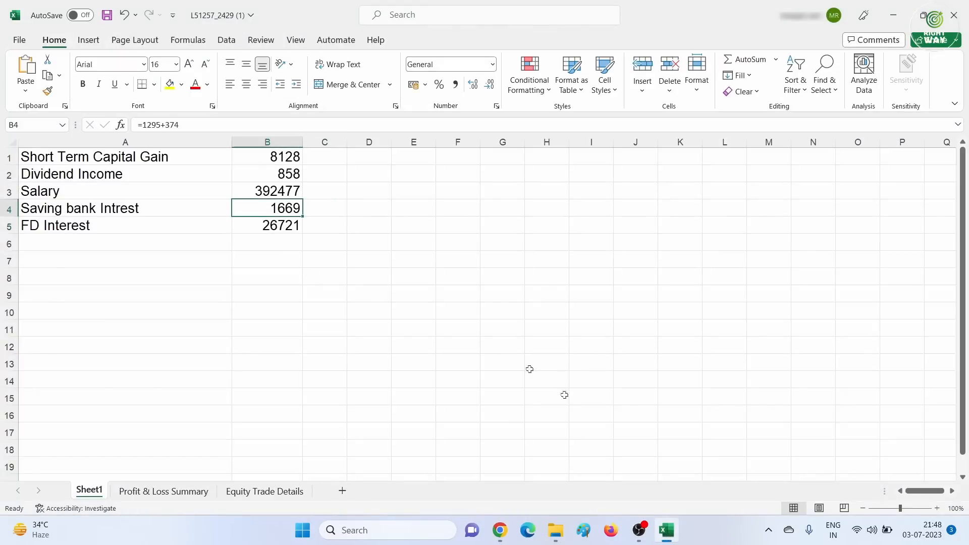
click(501, 531)
click(788, 225)
text(1,669)
key(Tab)
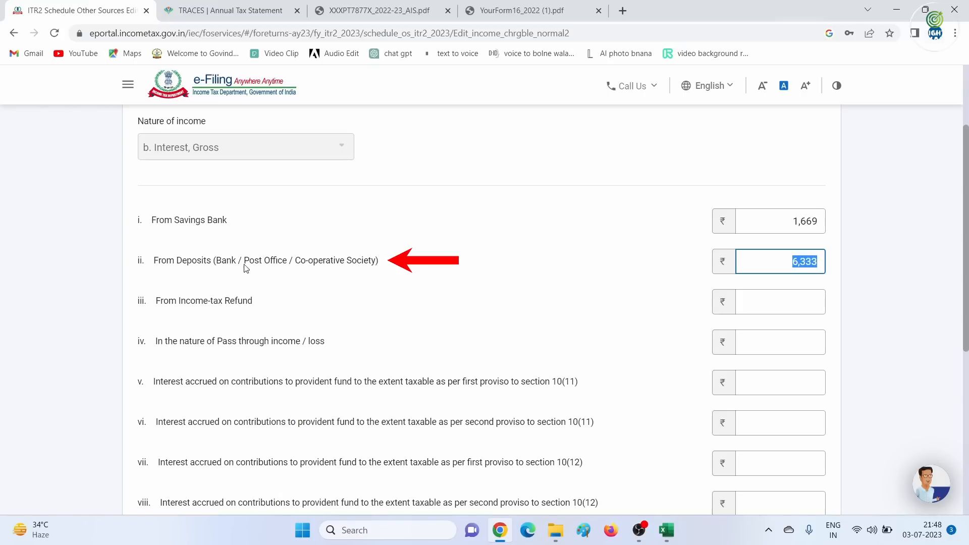
- Check the interest from deposits in the AIS PDF against the FD interest cell in the Excel workbook
click(342, 4)
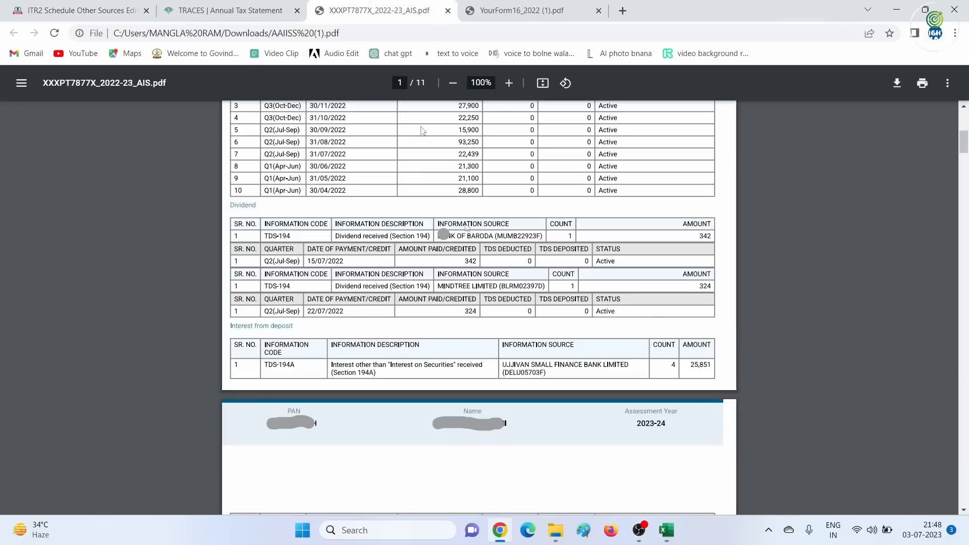
scroll(512, 343, down, 5)
scroll(512, 346, down, 20)
scroll(513, 343, up, 2)
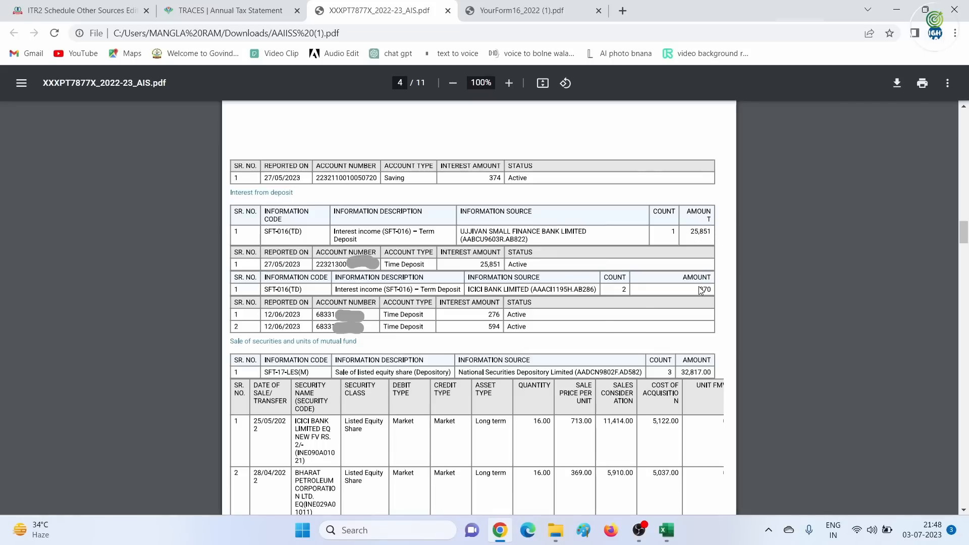
click(666, 530)
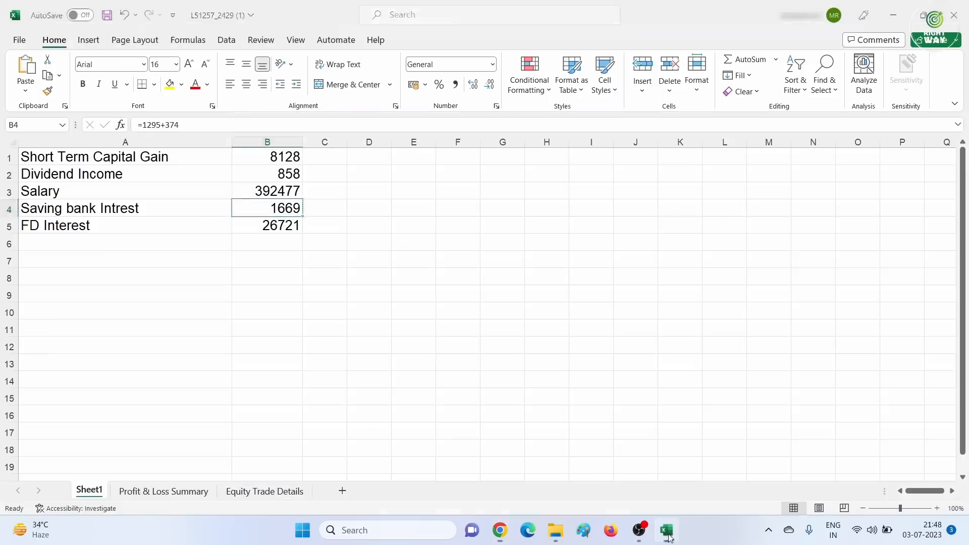
click(289, 226)
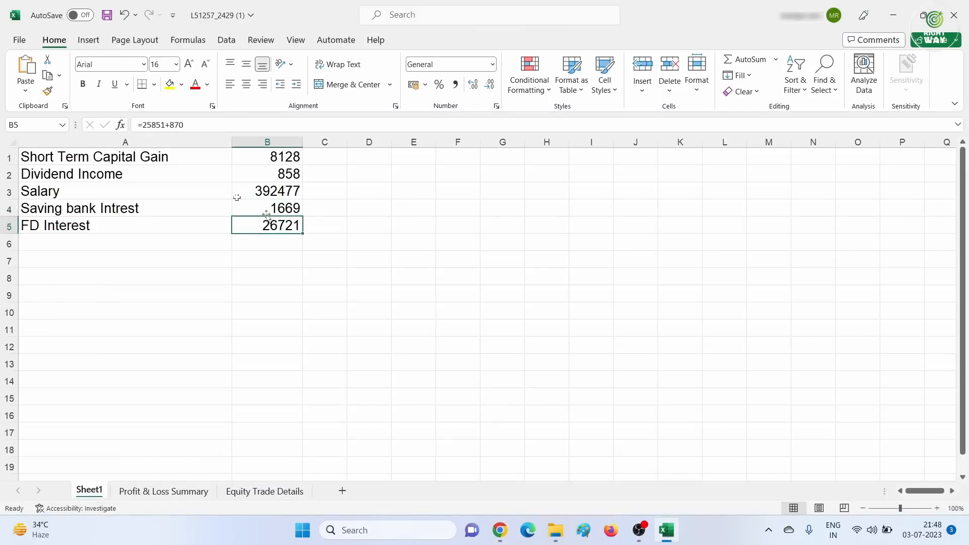
- Return to the tax return, set interest from deposits to 26721, and save the gross interest entry
click(500, 454)
click(62, 11)
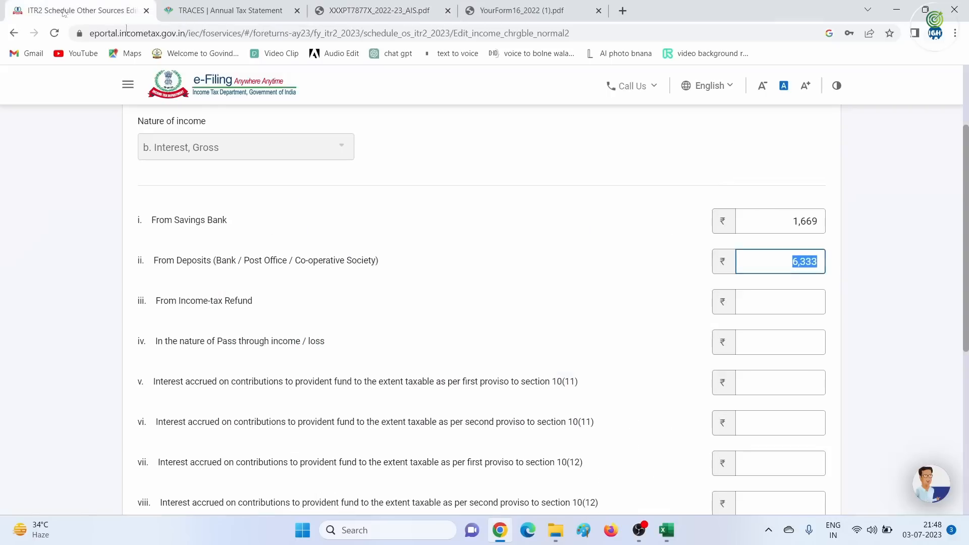
text(26721)
click(774, 306)
scroll(774, 307, down, 4)
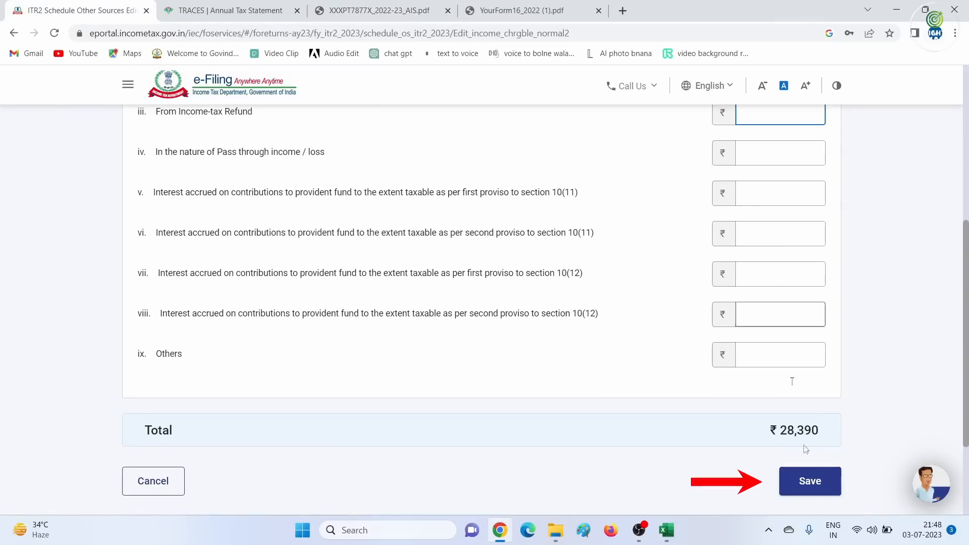
click(809, 484)
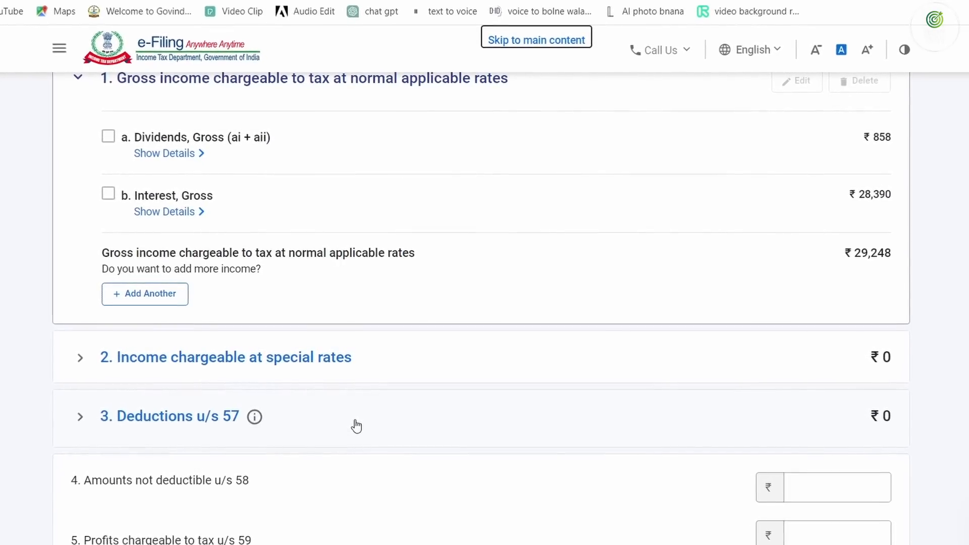
- Expand the accrual/receipt information for income from other sources and look up the dividend payment dates in the AIS PDF
scroll(357, 427, down, 10)
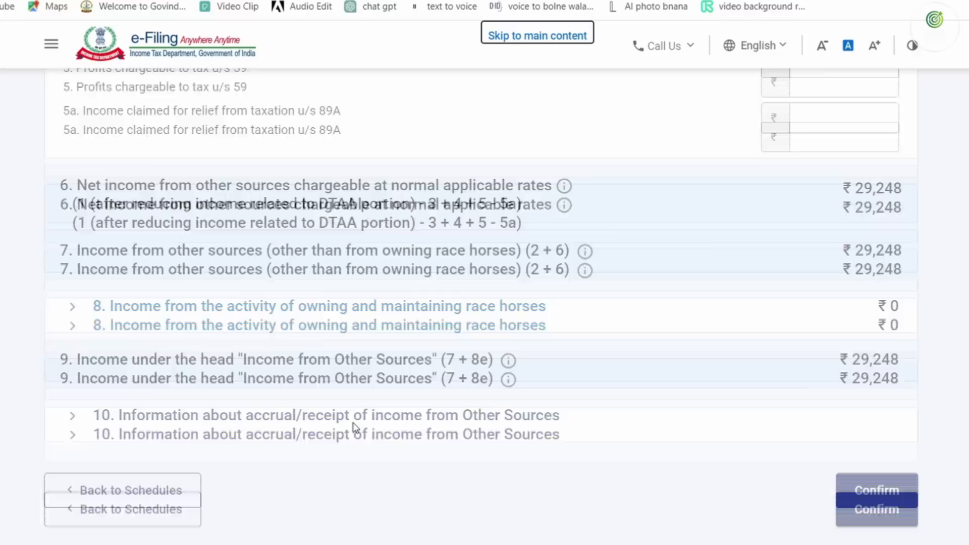
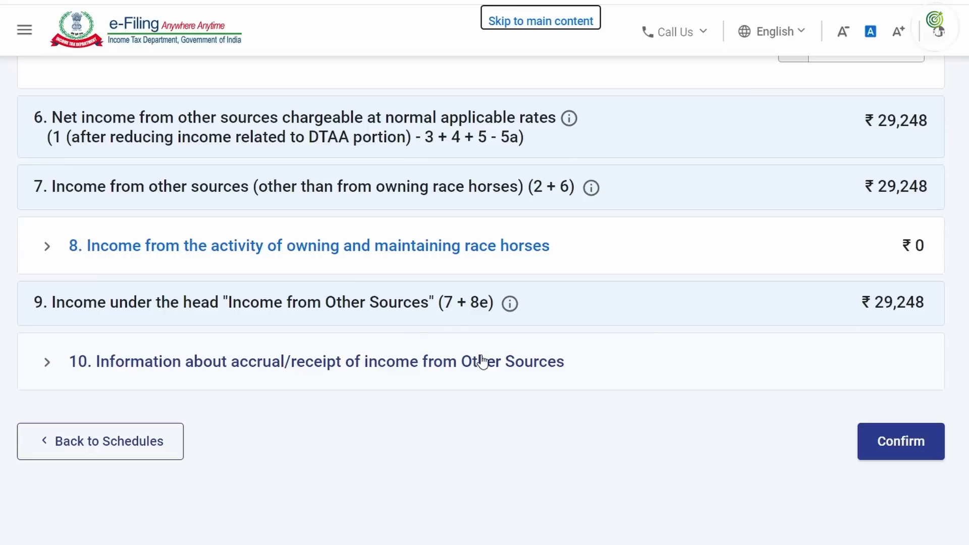
click(45, 365)
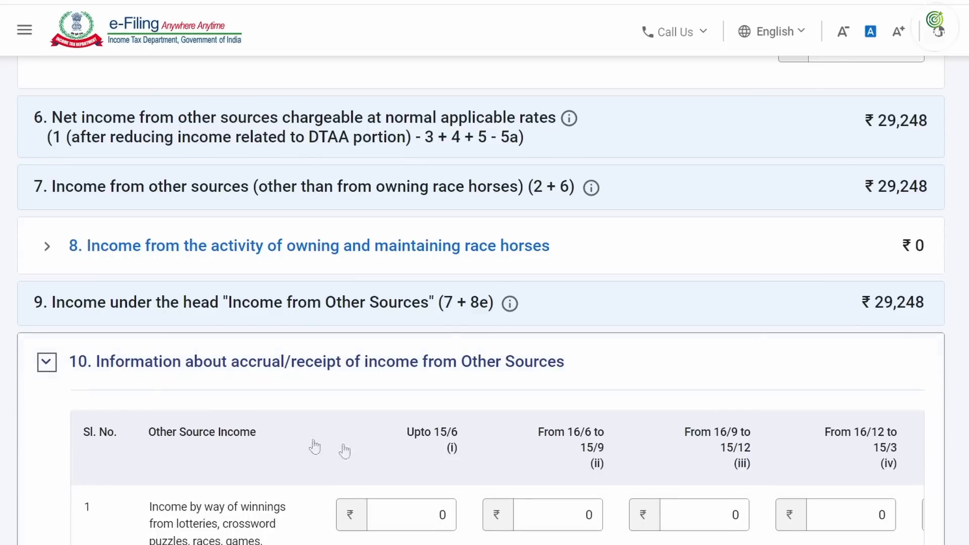
scroll(490, 464, down, 3)
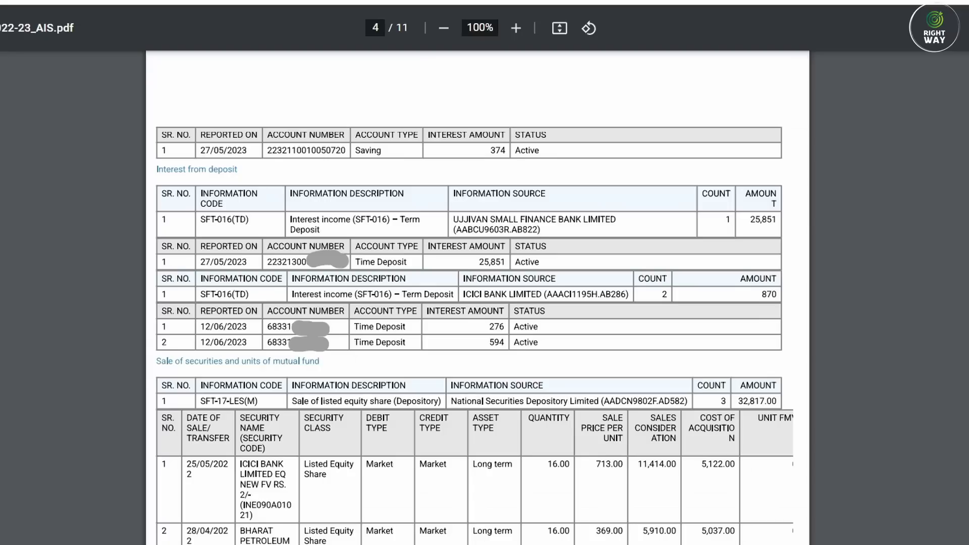
scroll(404, 316, up, 20)
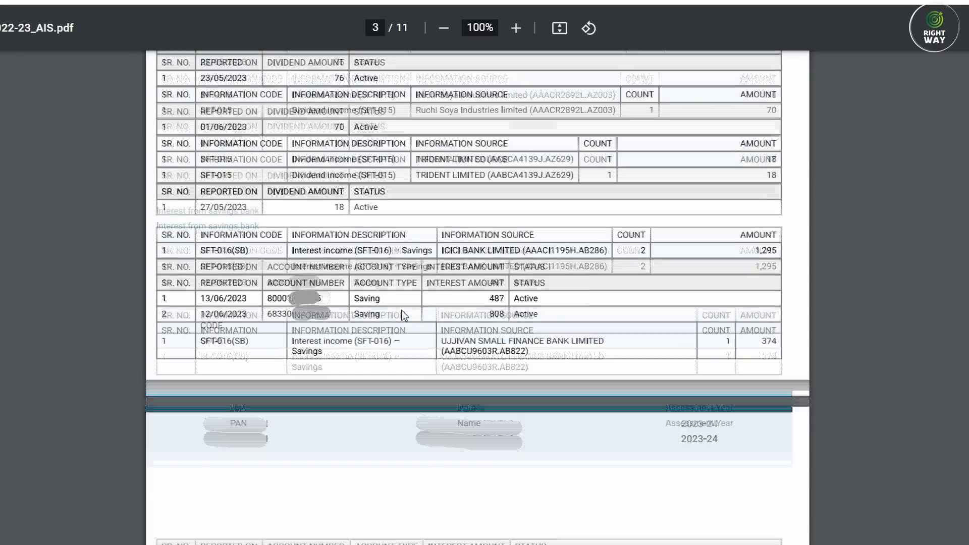
scroll(403, 315, up, 10)
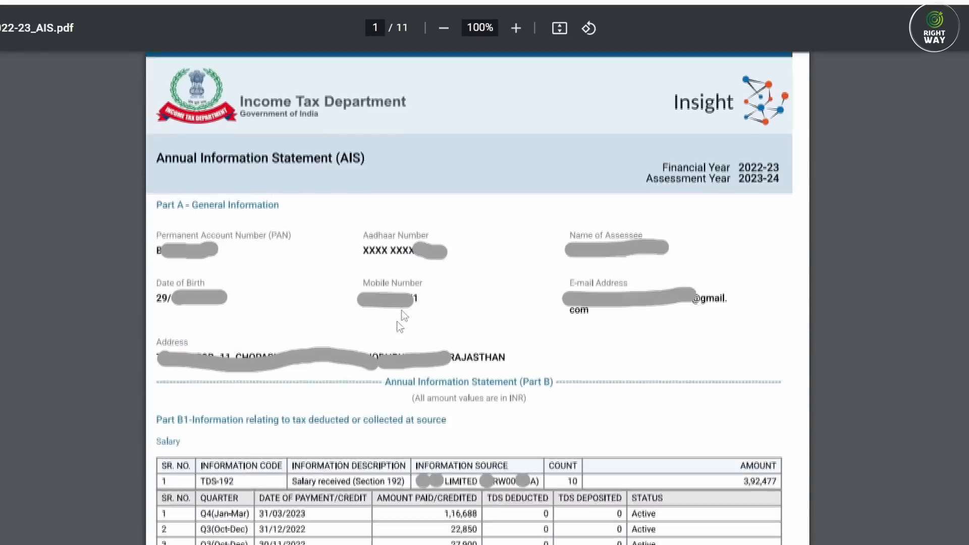
scroll(402, 326, down, 8)
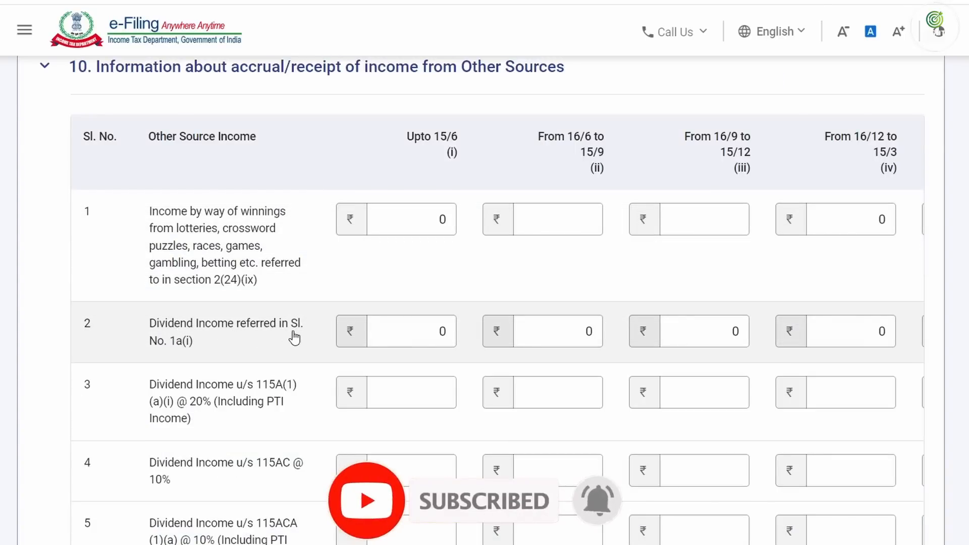
- Enter 858 as dividend income for 16/6 to 15/9, clear the 16/9 to 15/12 amount, and confirm Schedule Other Sources
click(556, 329)
key(BackSpace)
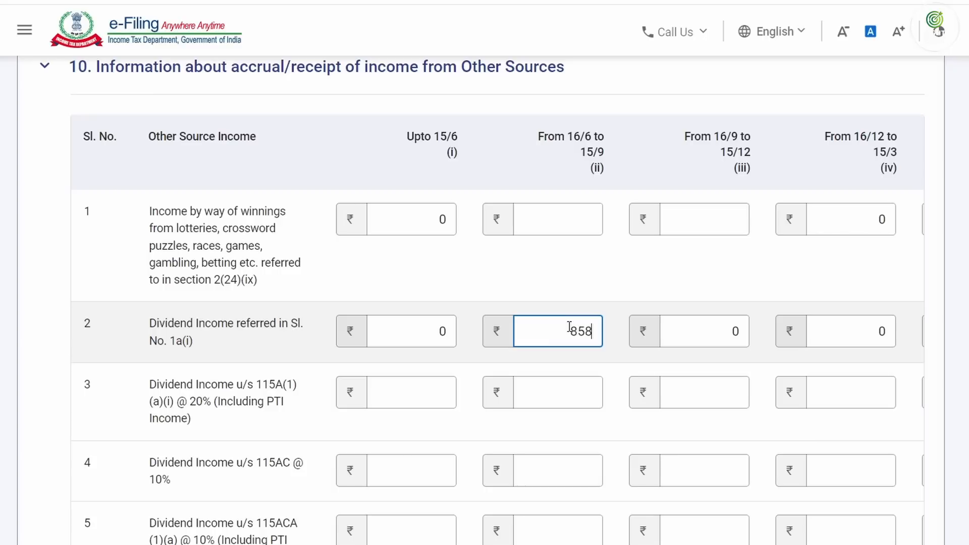
key(Tab)
key(BackSpace)
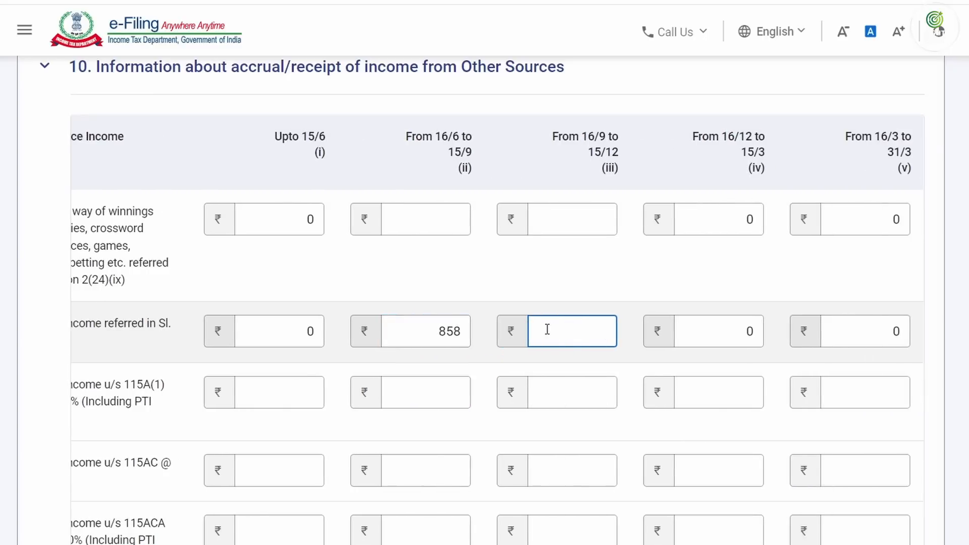
scroll(939, 448, down, 3)
scroll(939, 448, down, 5)
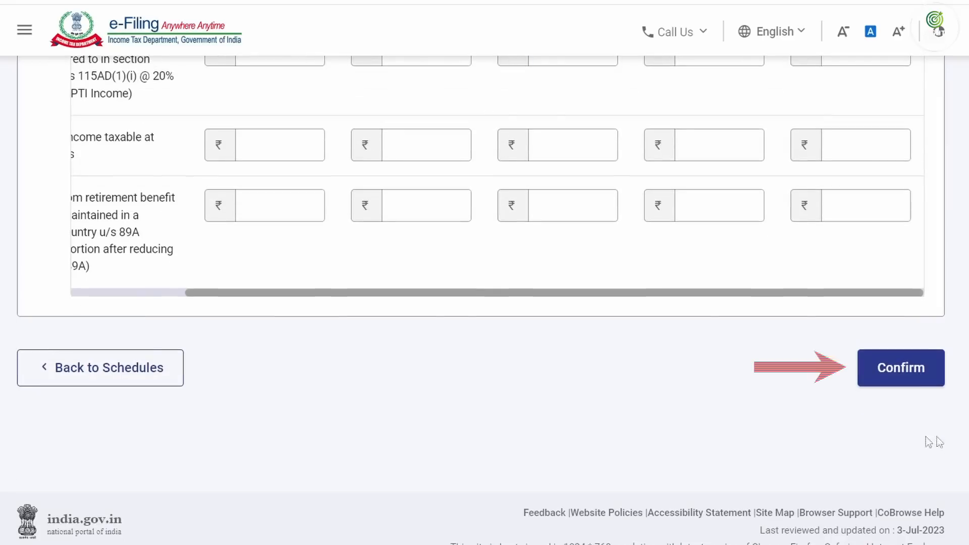
click(895, 370)
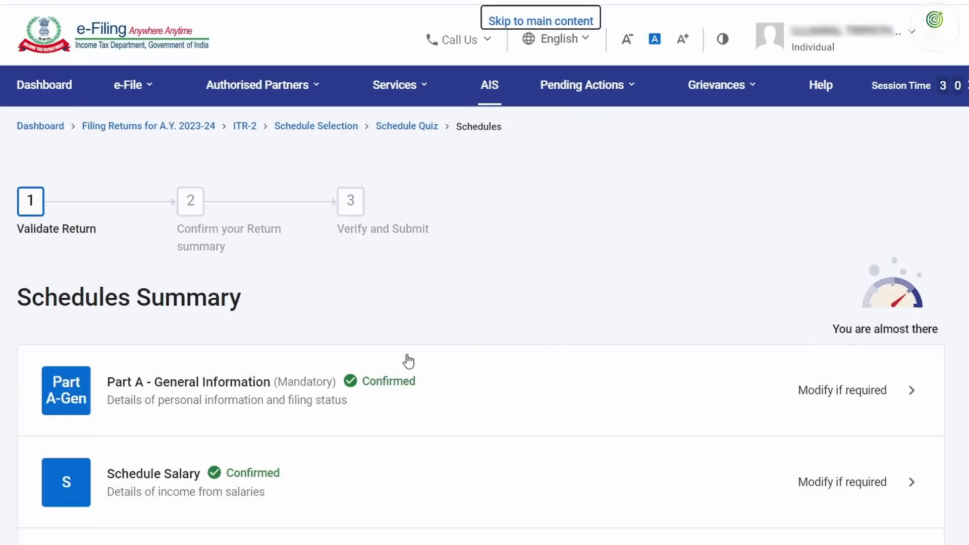
- Open Schedule CYLA, review the income after set off of current year losses, and confirm the schedule
scroll(403, 362, down, 3)
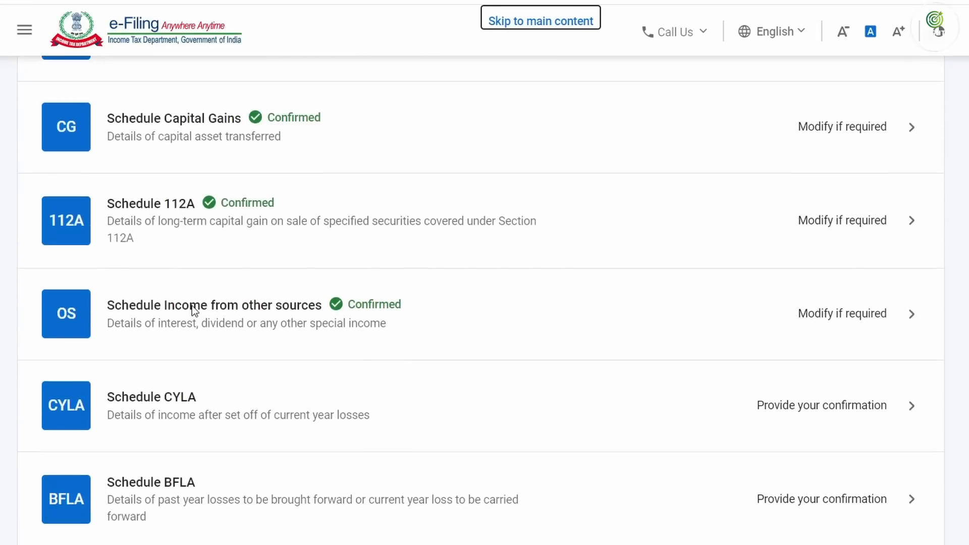
click(162, 392)
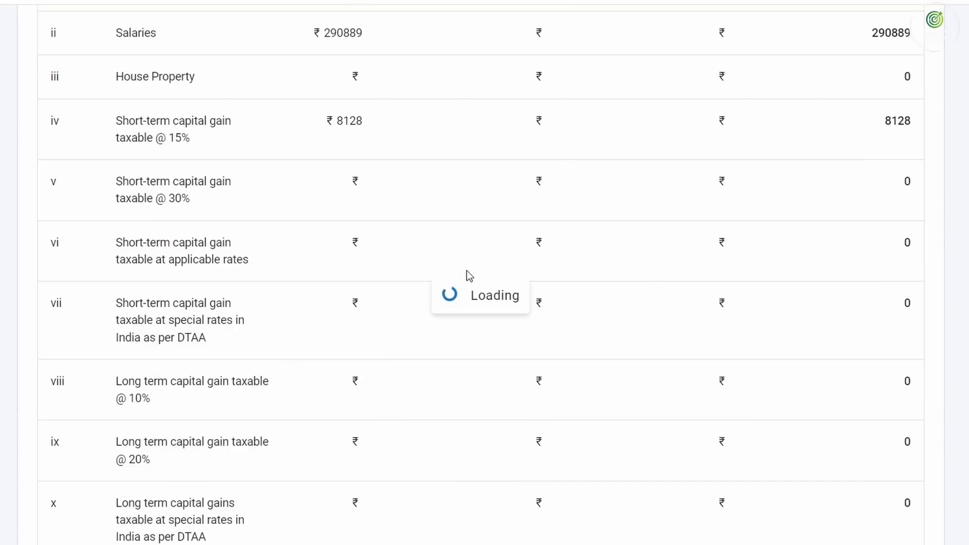
scroll(463, 264, down, 4)
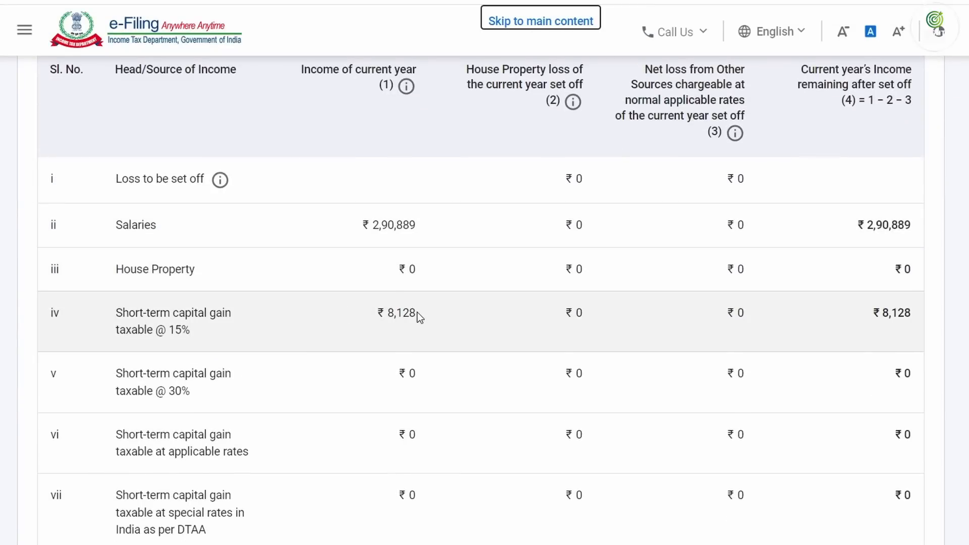
scroll(416, 312, down, 8)
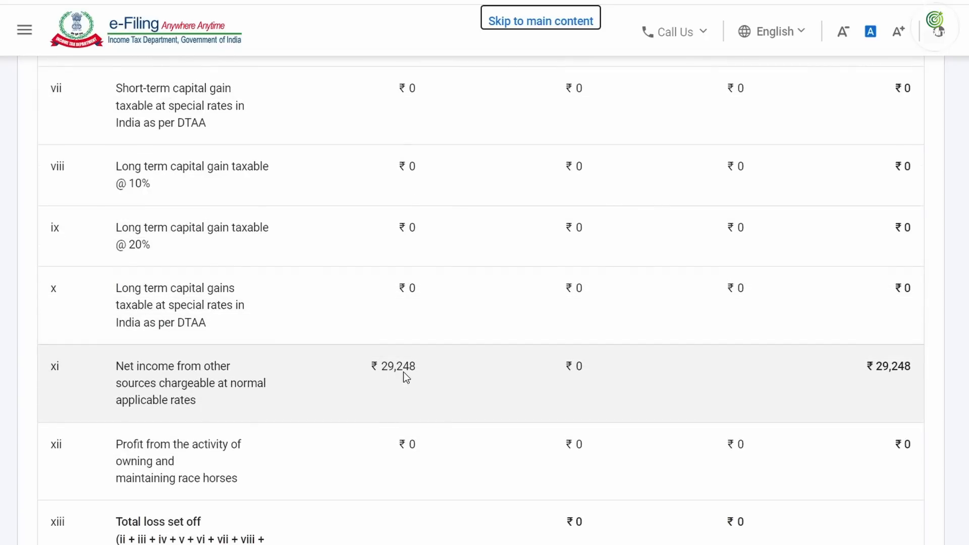
scroll(494, 395, down, 4)
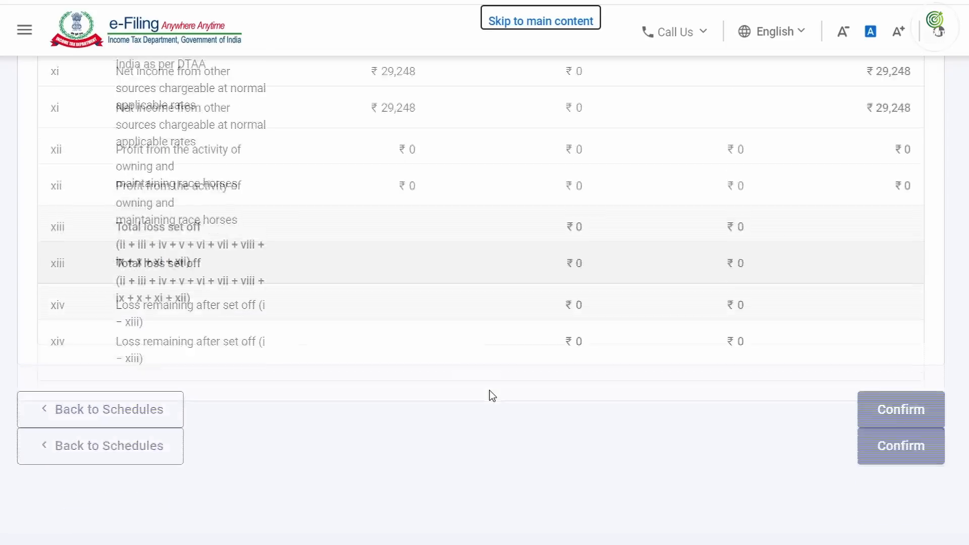
click(893, 387)
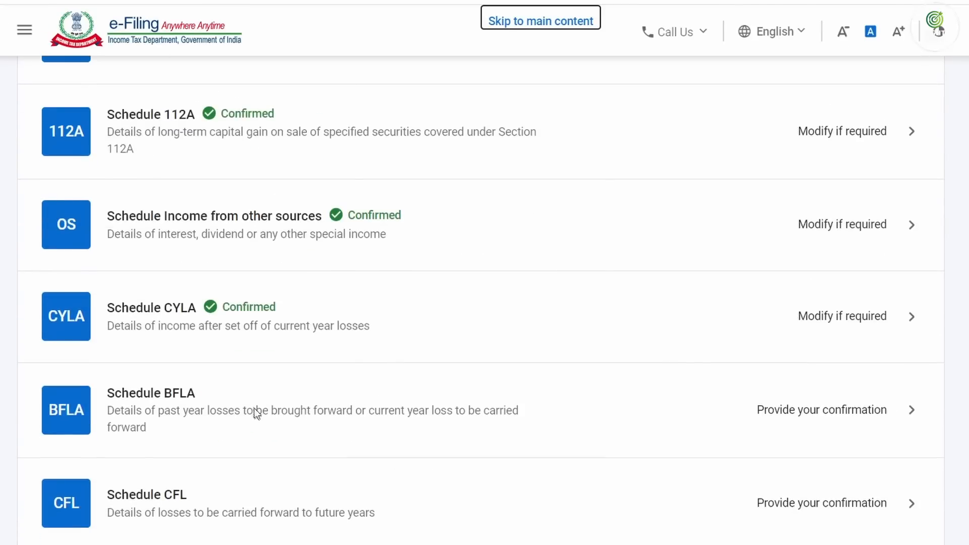
- Open Schedule BFLA, compute the brought forward loss set off, and continue past the quarterly break-up notice
click(270, 402)
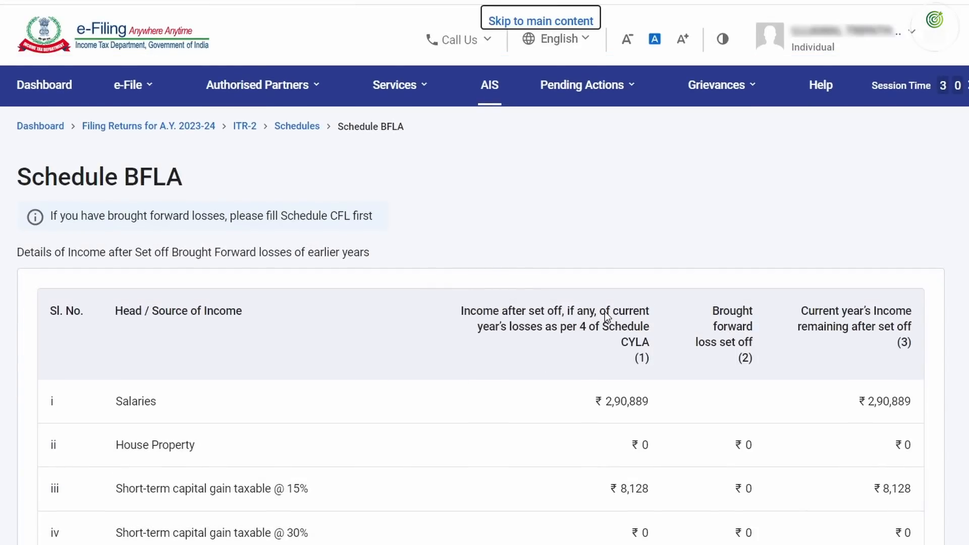
scroll(604, 313, down, 5)
scroll(604, 312, down, 8)
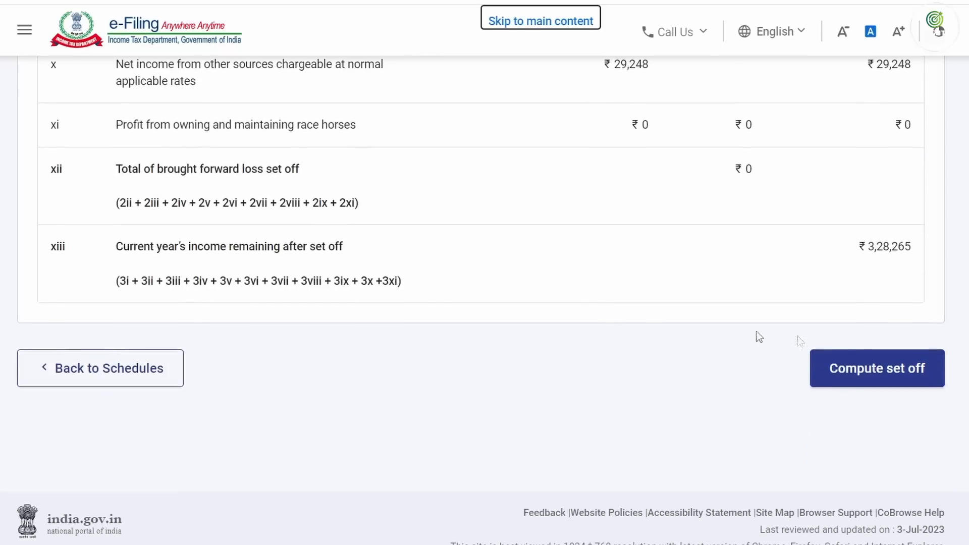
click(880, 376)
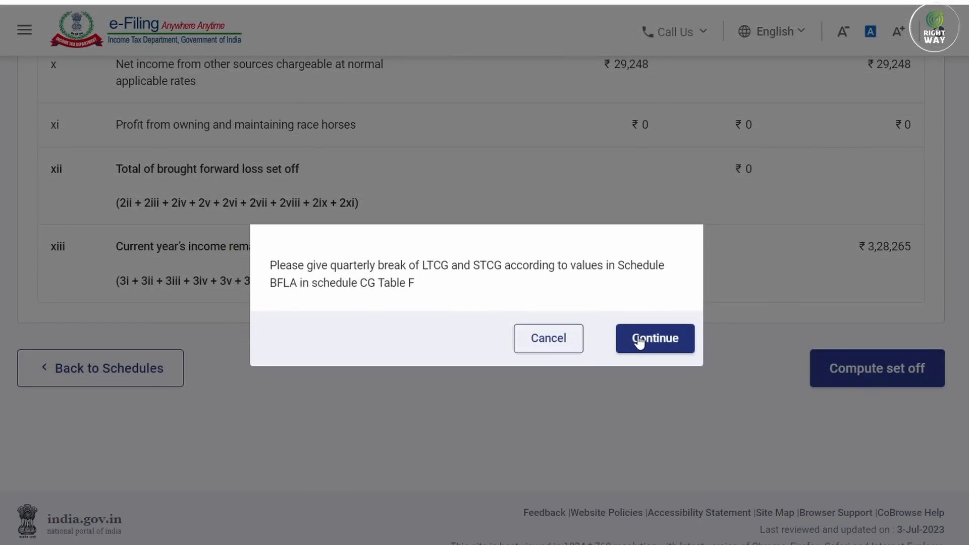
click(639, 340)
- Open Schedule CFL, review the losses to be carried forward, and compute the set off
scroll(518, 357, down, 8)
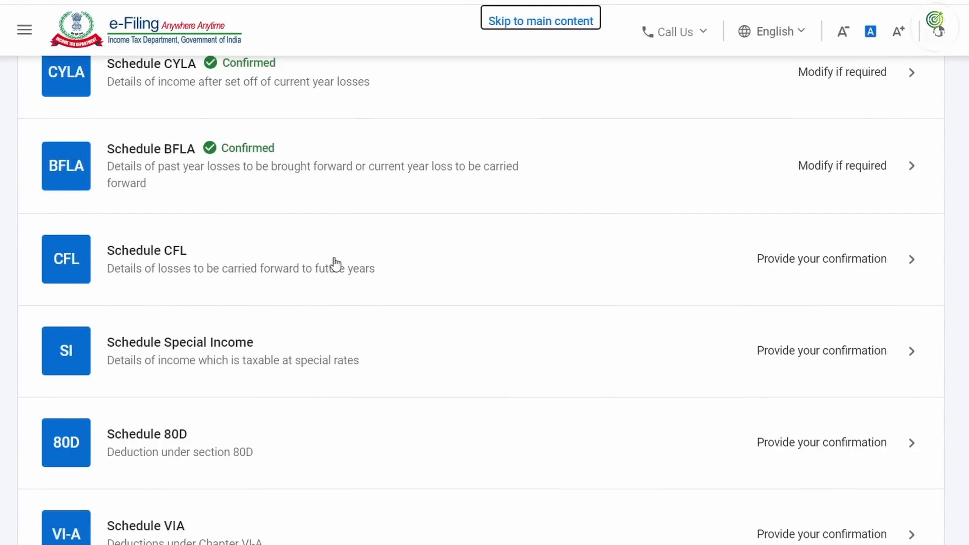
click(397, 268)
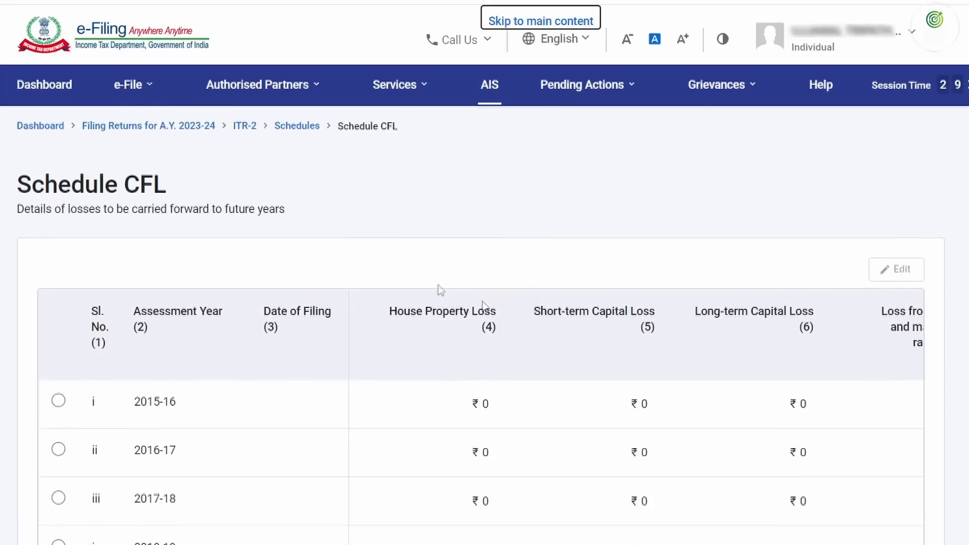
scroll(611, 339, down, 10)
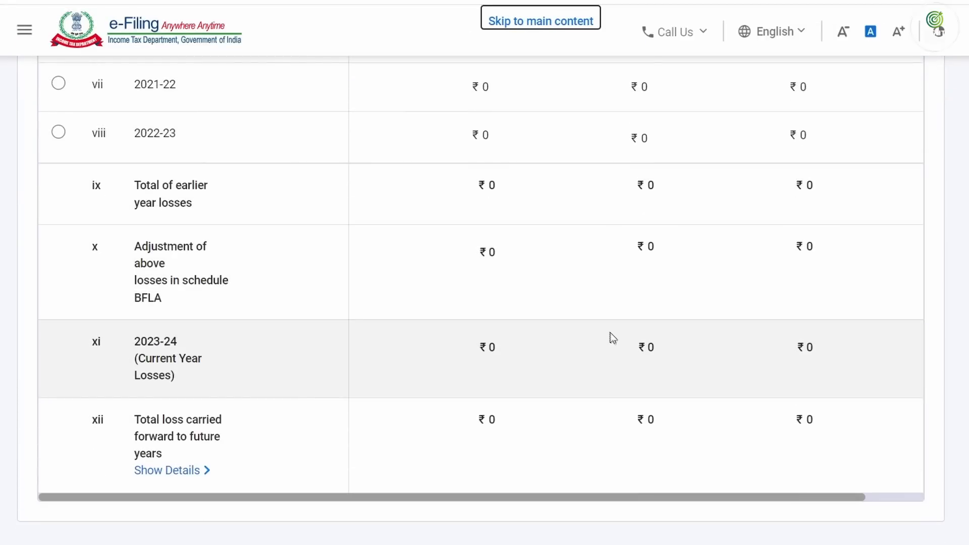
scroll(616, 337, down, 3)
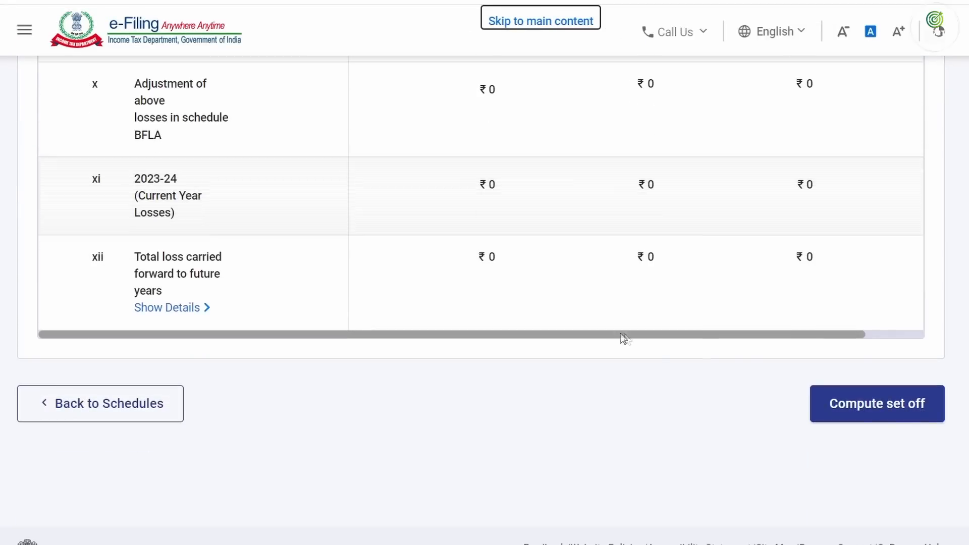
click(855, 408)
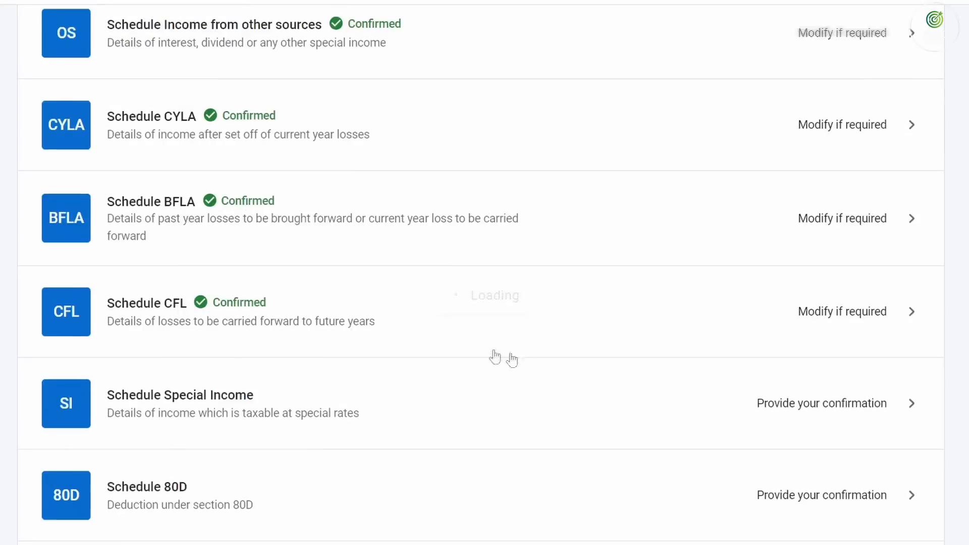
- Open Schedule Special Income, review the income taxable at special rates through to the total, and confirm it
scroll(448, 353, down, 10)
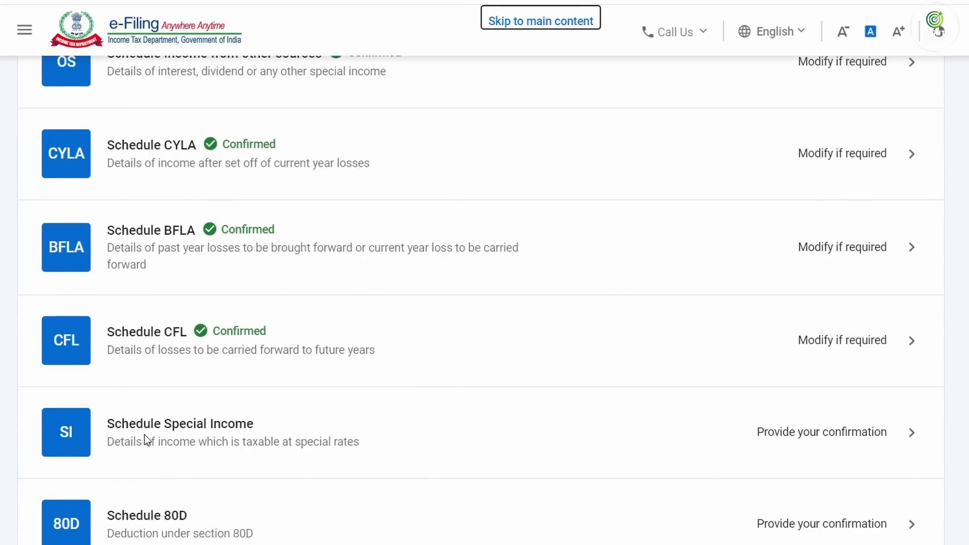
click(786, 440)
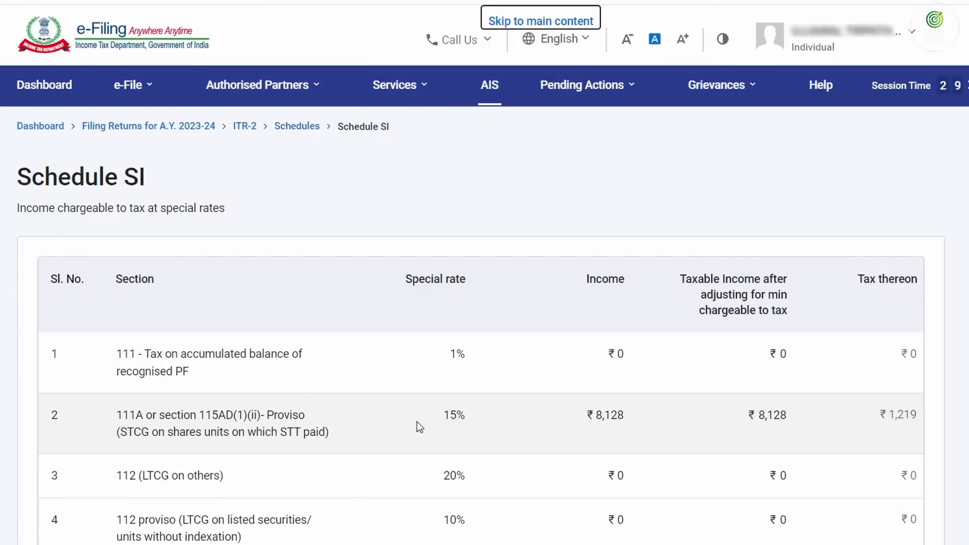
scroll(416, 422, down, 20)
scroll(416, 420, down, 20)
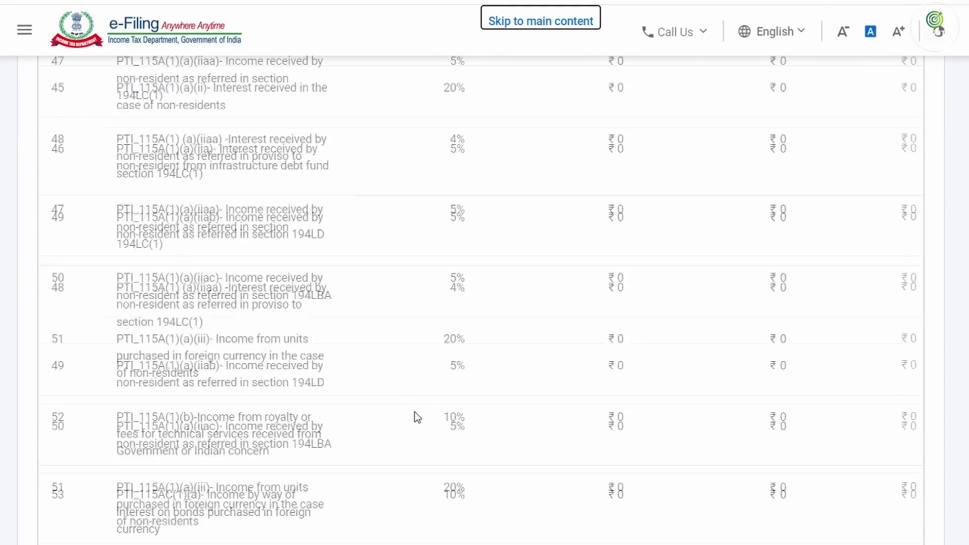
scroll(415, 413, down, 10)
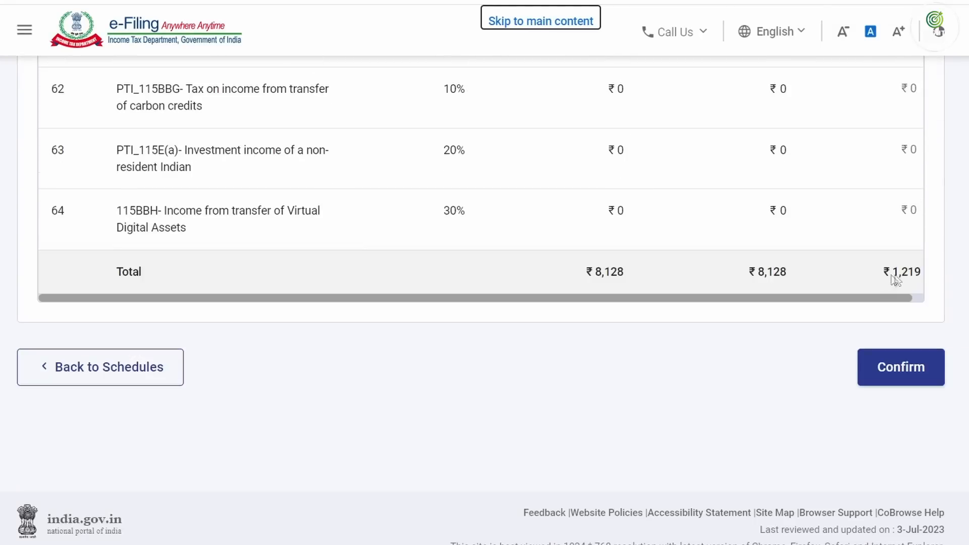
click(889, 370)
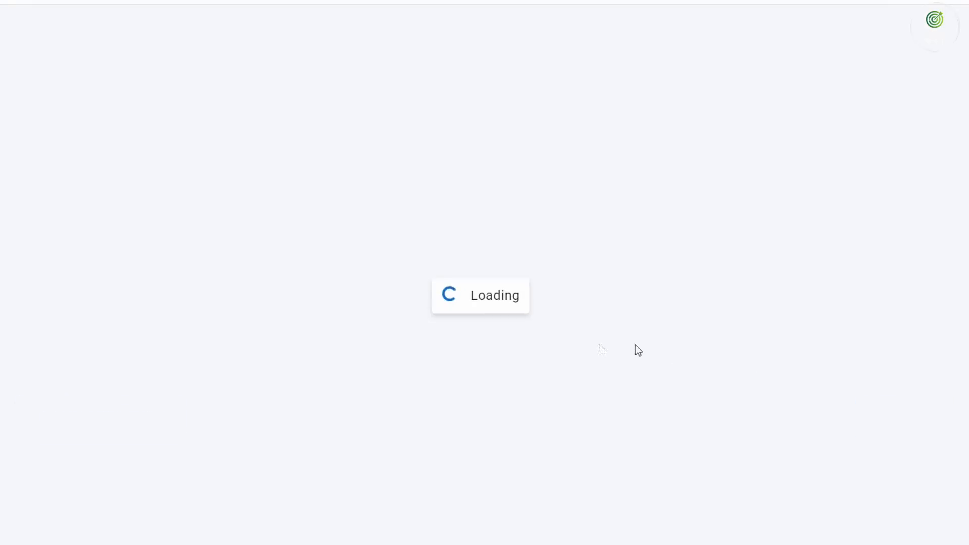
- Open Schedule 80D and look up the deductions in the employer's salary certificate PDF
scroll(395, 379, down, 15)
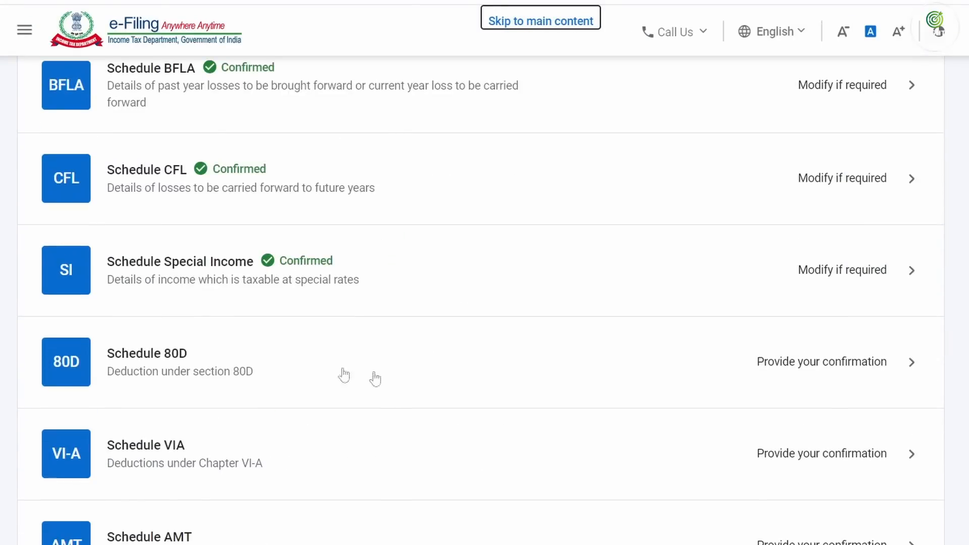
click(214, 356)
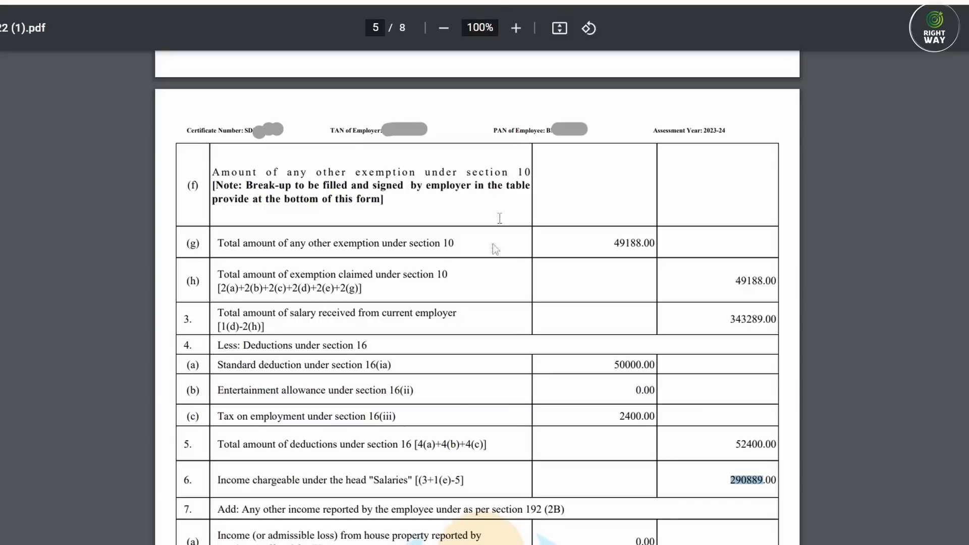
scroll(458, 407, down, 2)
scroll(458, 406, down, 10)
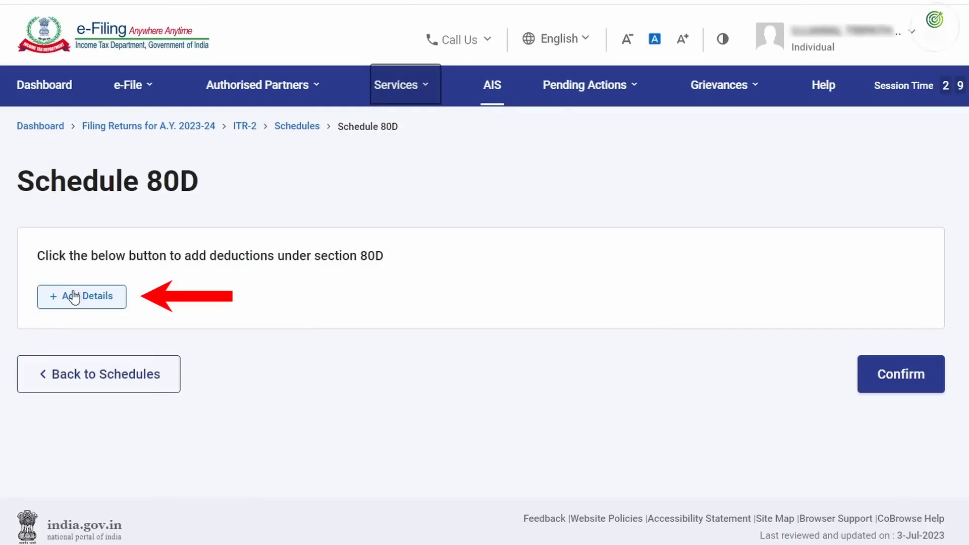
- Add 80D details with No for a senior citizen in self/family and 3794 as the self and family health insurance
click(74, 297)
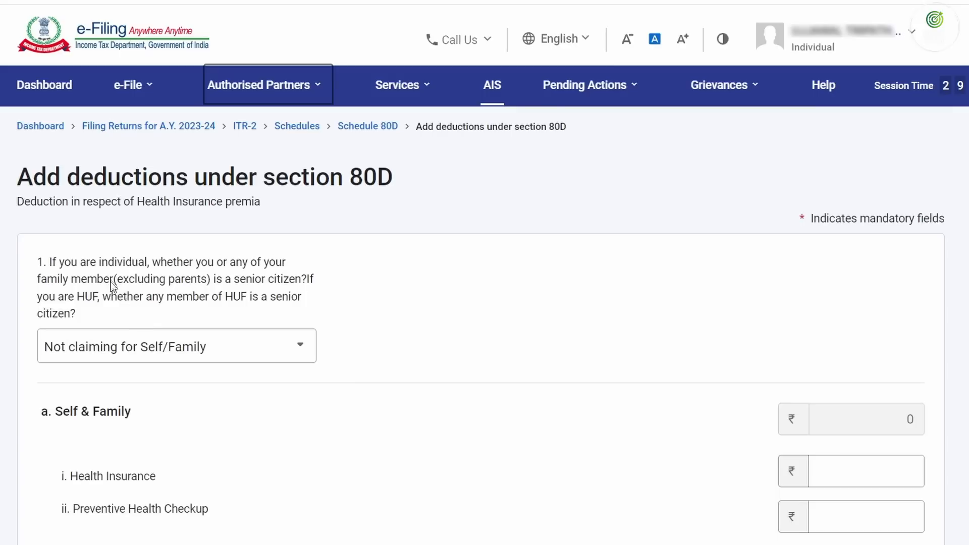
click(121, 356)
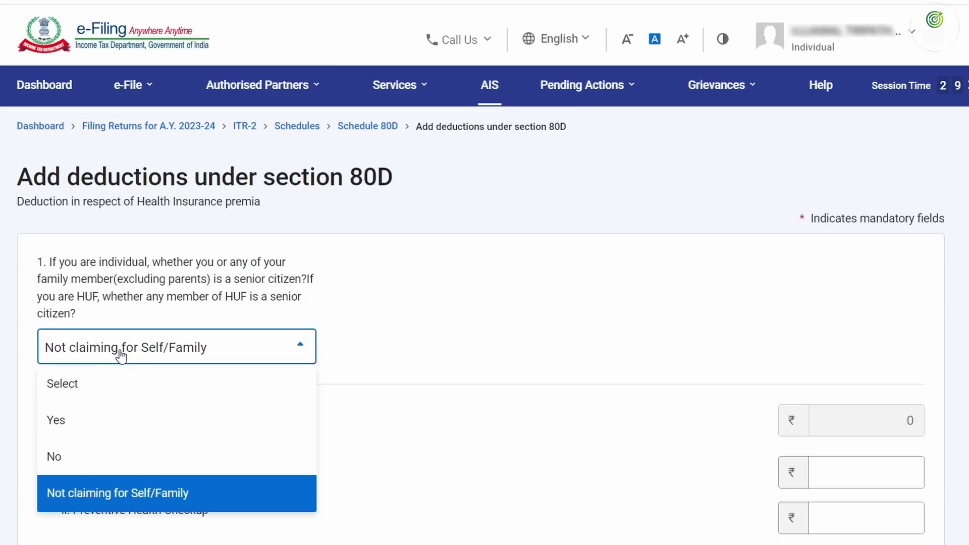
click(102, 459)
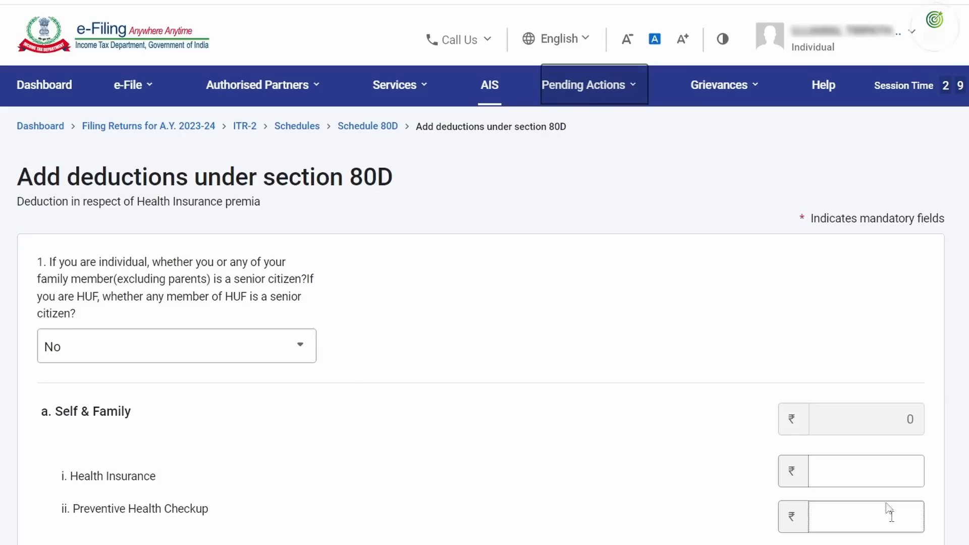
click(813, 471)
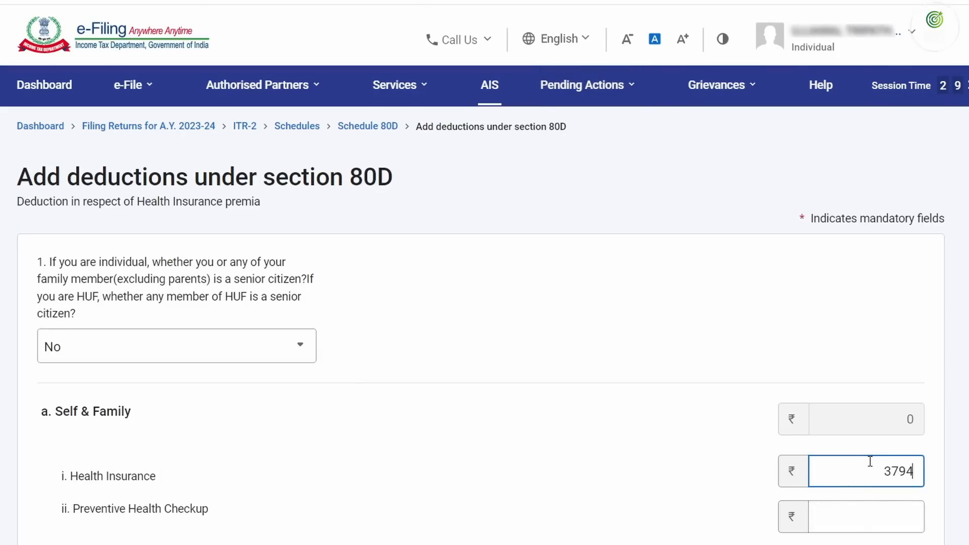
text(3794)
key(Tab)
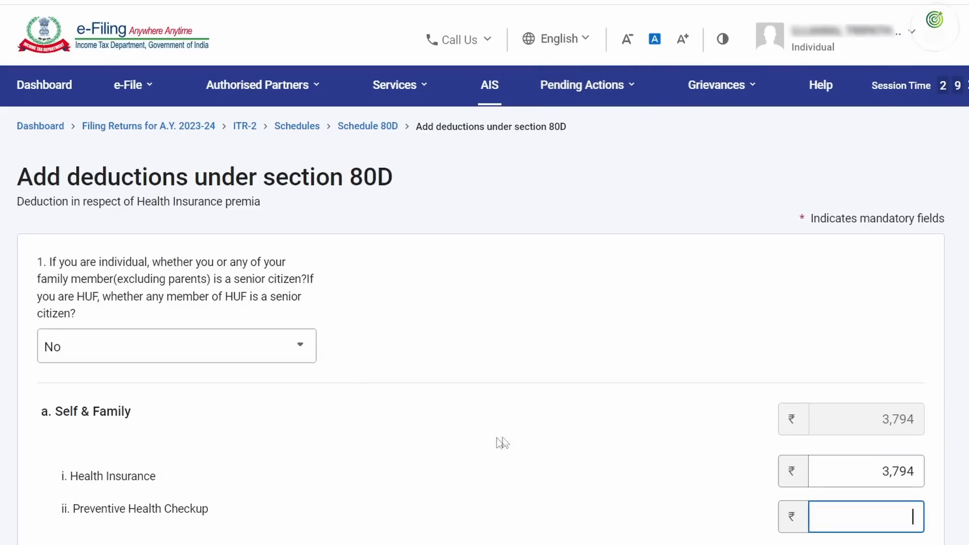
- Add the section 80D deduction without claiming for parents, and confirm Schedule 80D
scroll(368, 458, down, 5)
click(167, 471)
click(166, 468)
scroll(167, 467, down, 10)
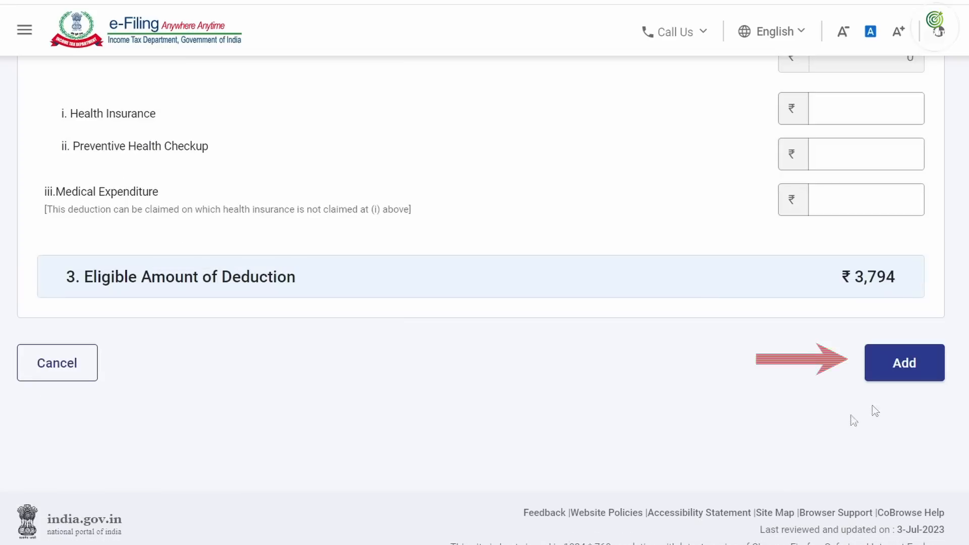
click(889, 374)
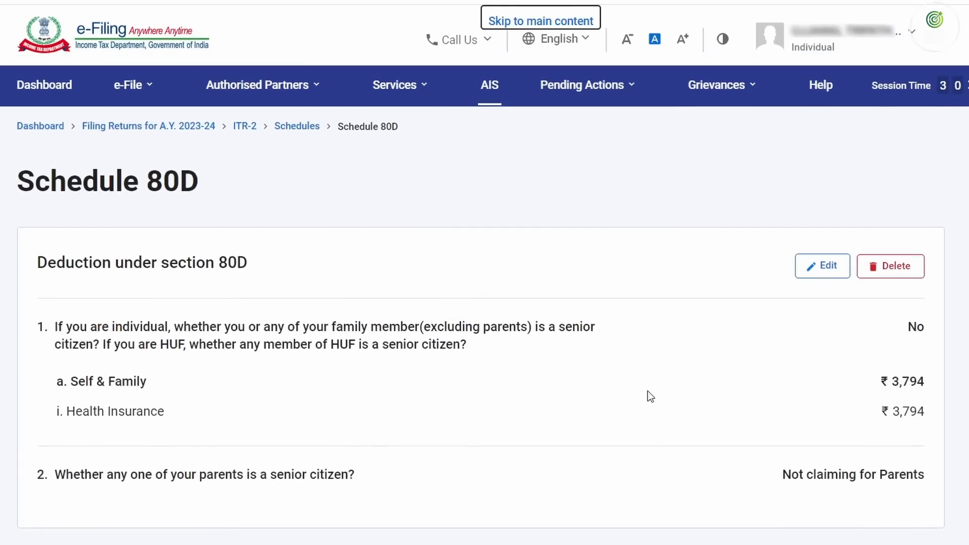
scroll(646, 390, down, 5)
click(880, 371)
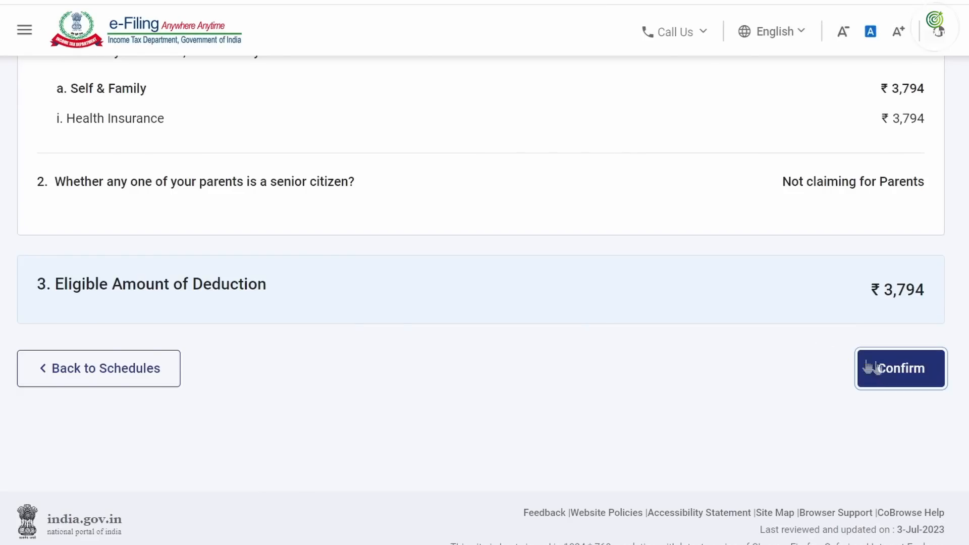
- Open Schedule VI-A and expand Part B to check its section 80D deduction
scroll(390, 368, down, 15)
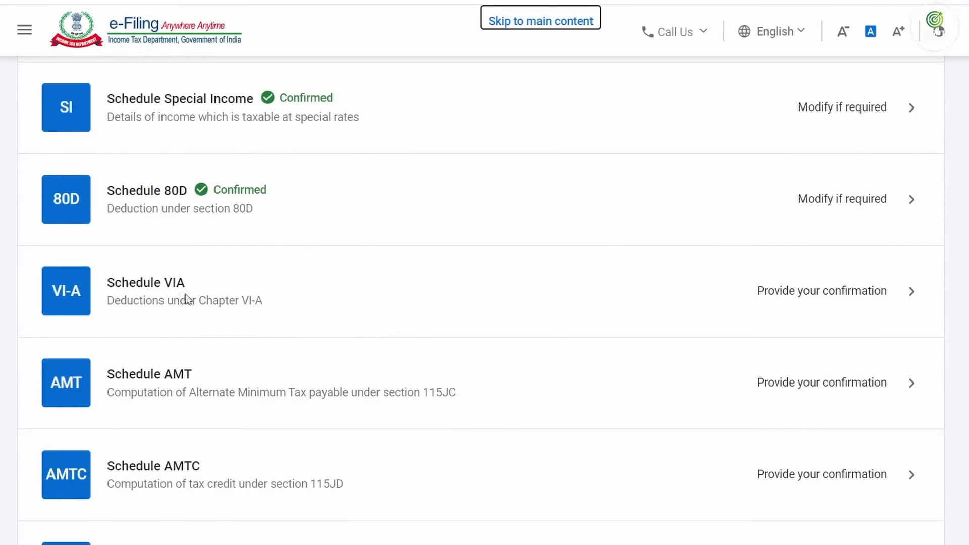
click(290, 292)
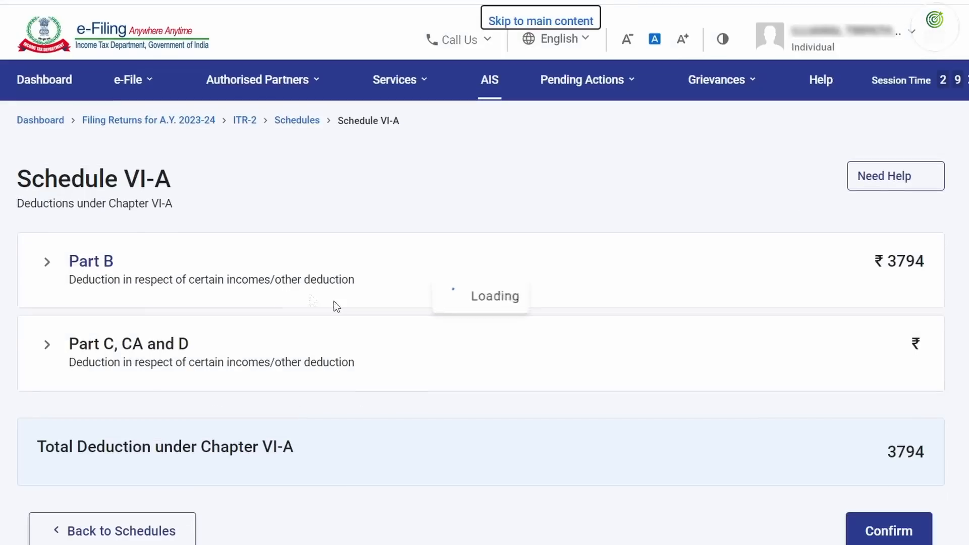
click(102, 280)
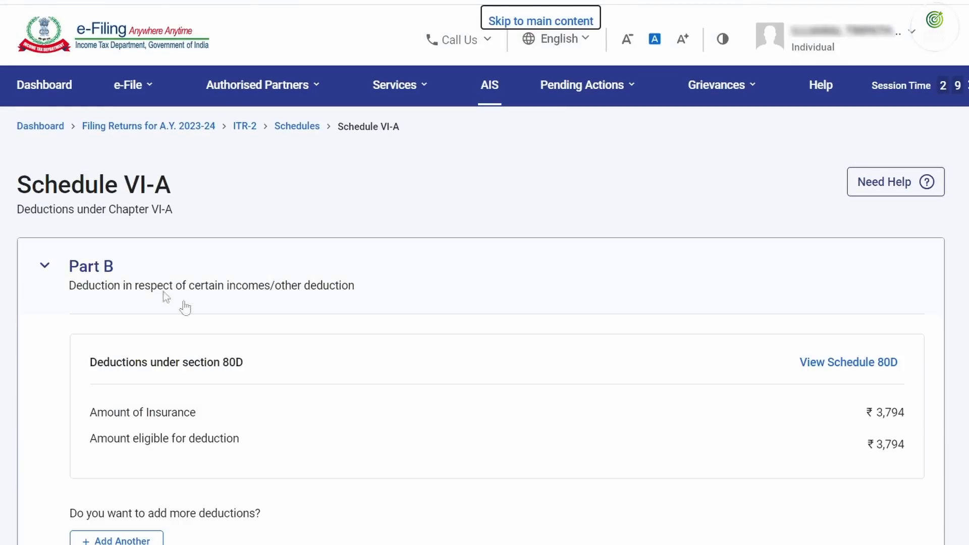
scroll(234, 355, down, 4)
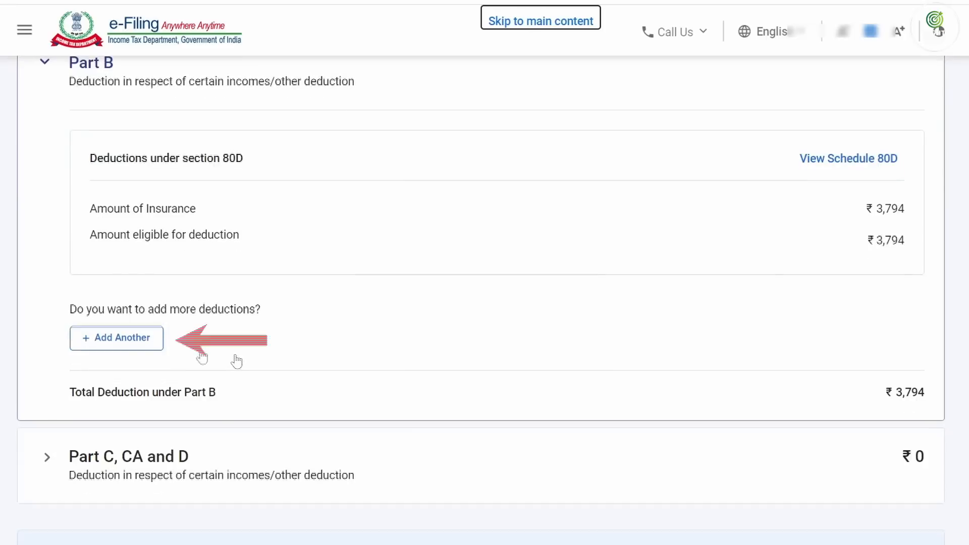
- Look through the deduction sections available under Part B and cancel the new entry without adding one
click(122, 342)
click(135, 361)
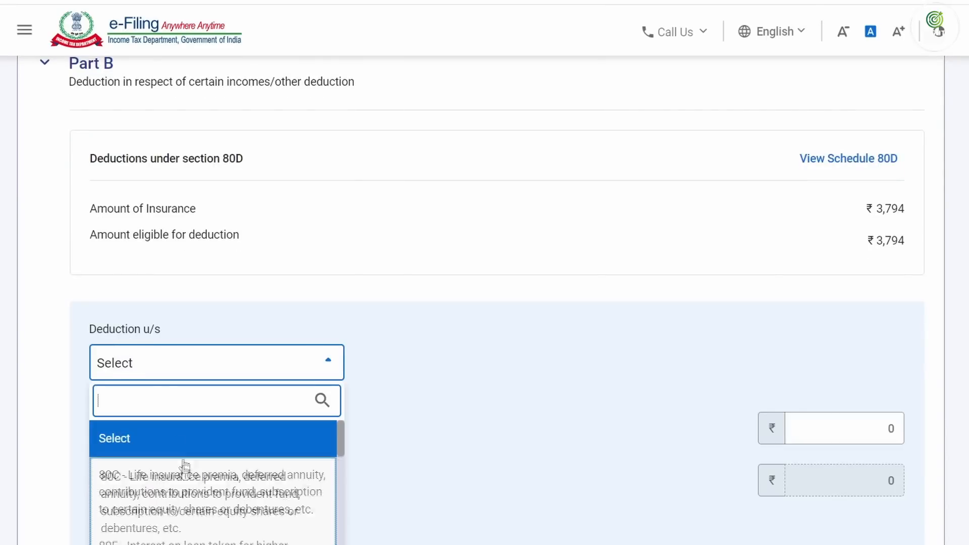
scroll(186, 485, down, 4)
scroll(186, 485, down, 5)
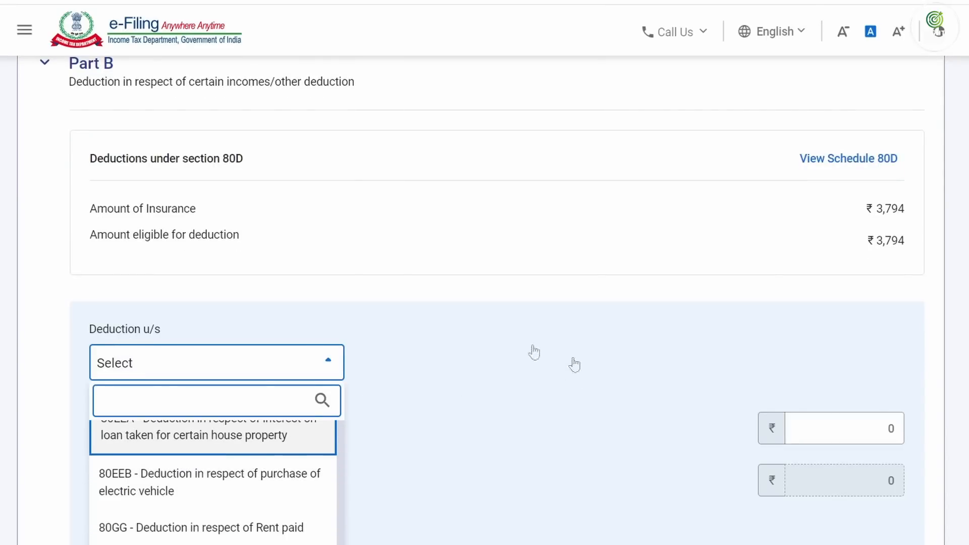
click(658, 344)
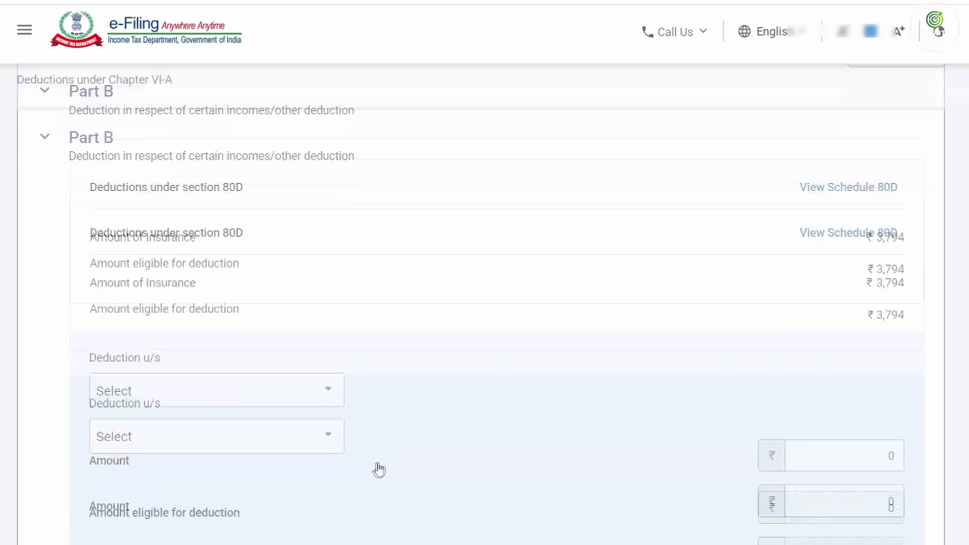
click(132, 533)
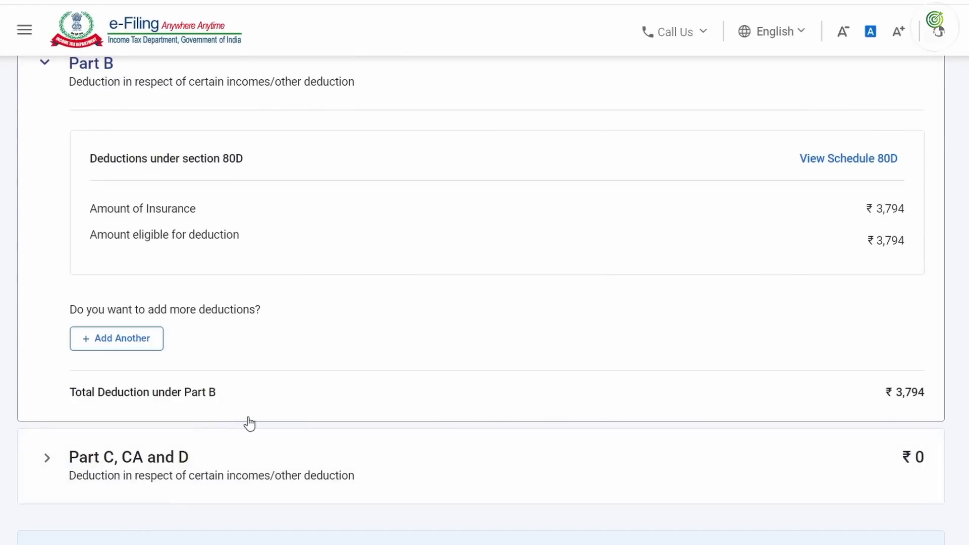
- Expand Part C, CA and D, look up the savings bank interest in the Excel income sheet, and return to the browser
click(57, 463)
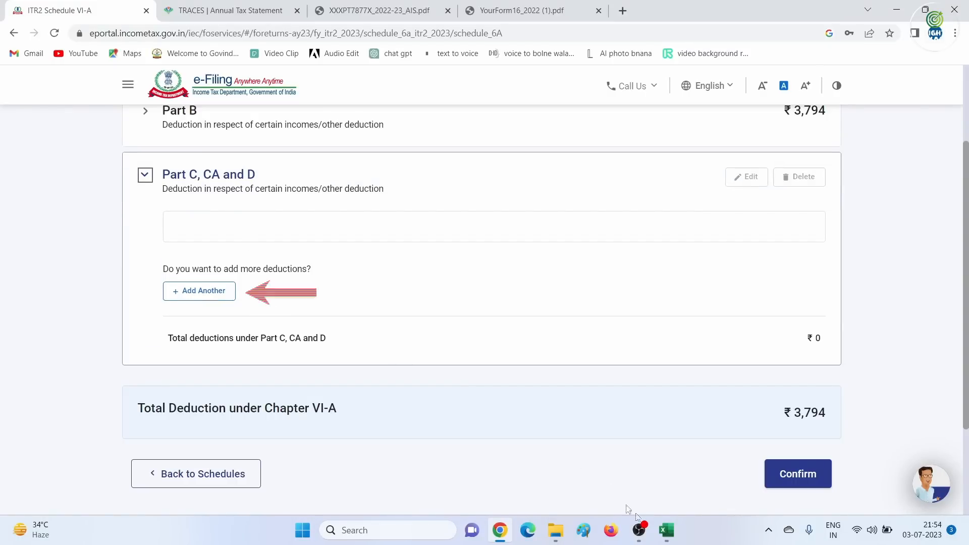
click(666, 529)
click(277, 208)
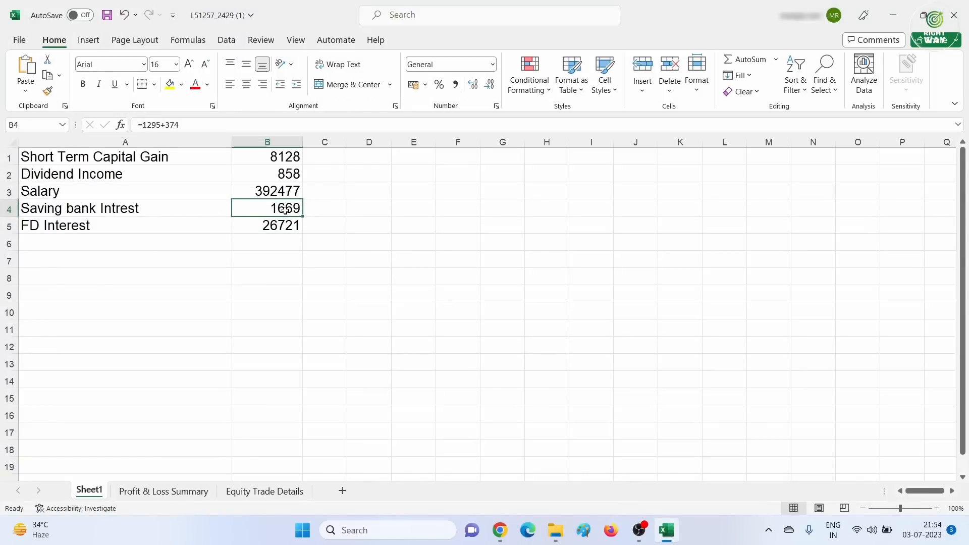
click(666, 530)
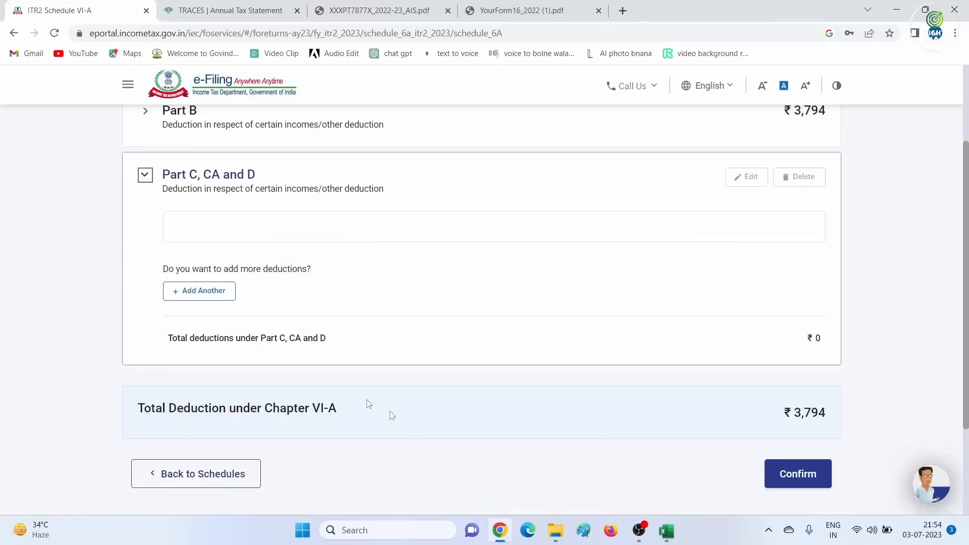
- Add a deduction under Part C, CA and D and try 2000 as the 80TTA amount of interest
click(202, 291)
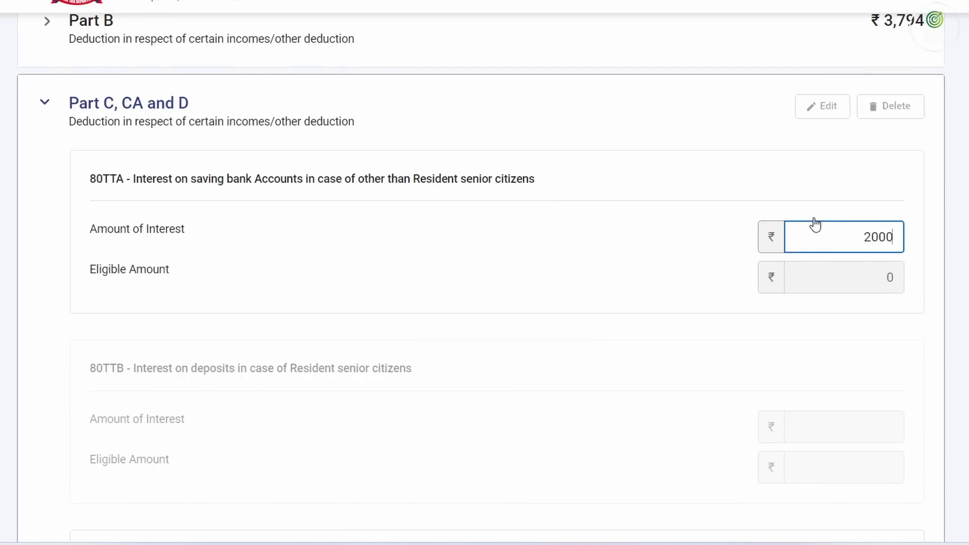
scroll(814, 225, down, 5)
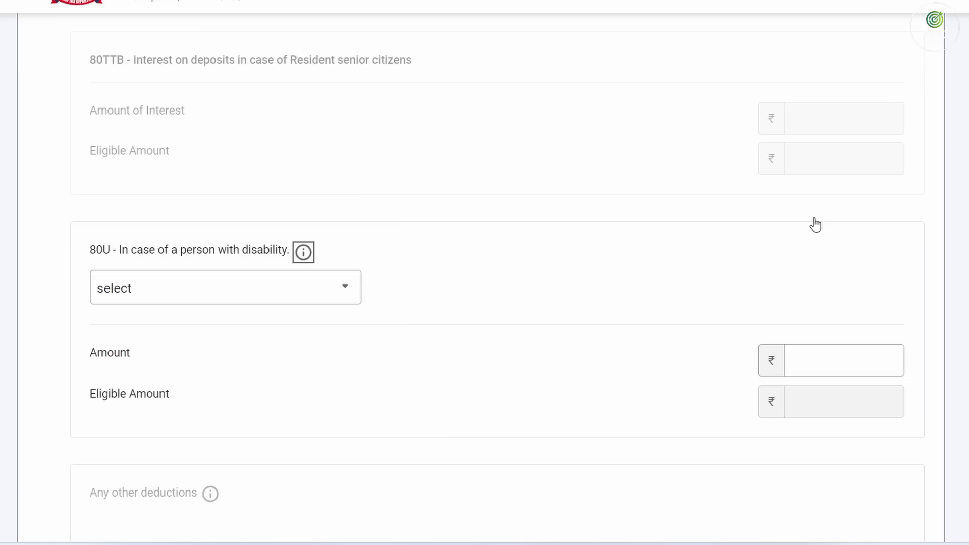
scroll(783, 218, up, 5)
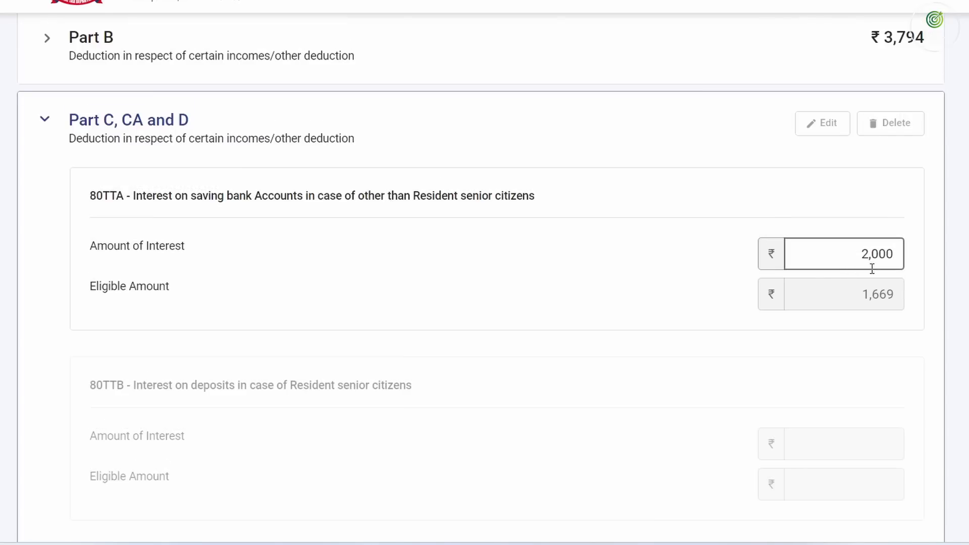
- Set the 80TTA amount of interest to 1669, save the deduction, and confirm Schedule VI-A
double_click(865, 249)
text(1669)
scroll(936, 270, down, 5)
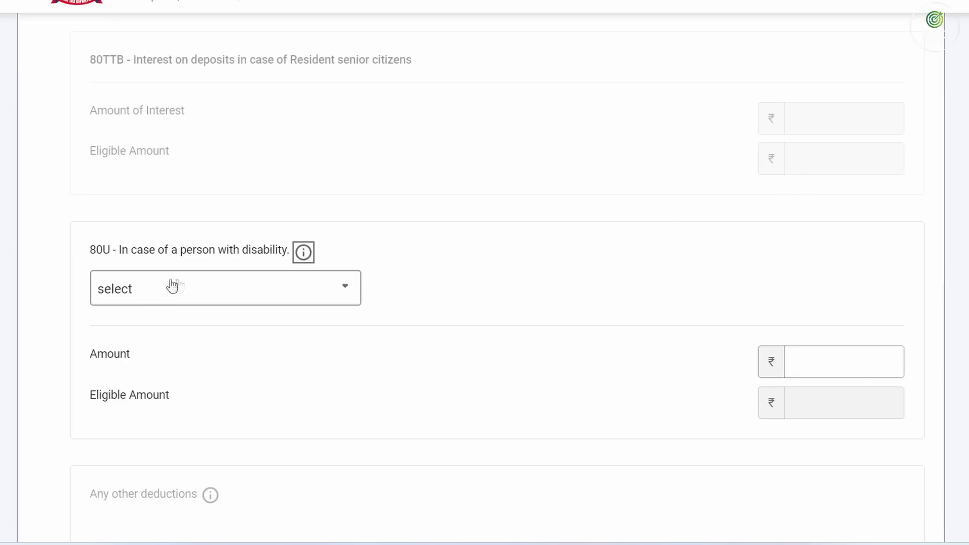
scroll(224, 286, down, 5)
scroll(225, 288, down, 3)
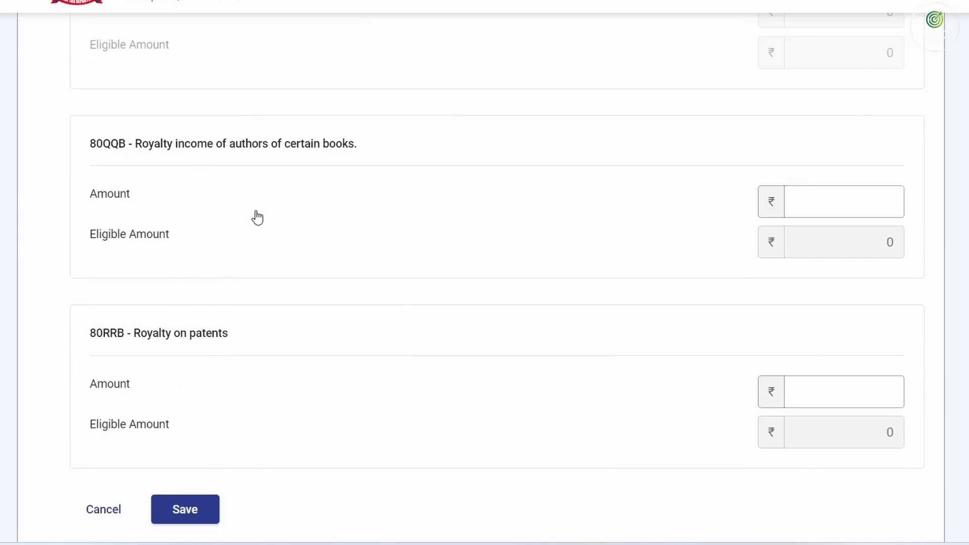
scroll(227, 329, down, 3)
click(194, 352)
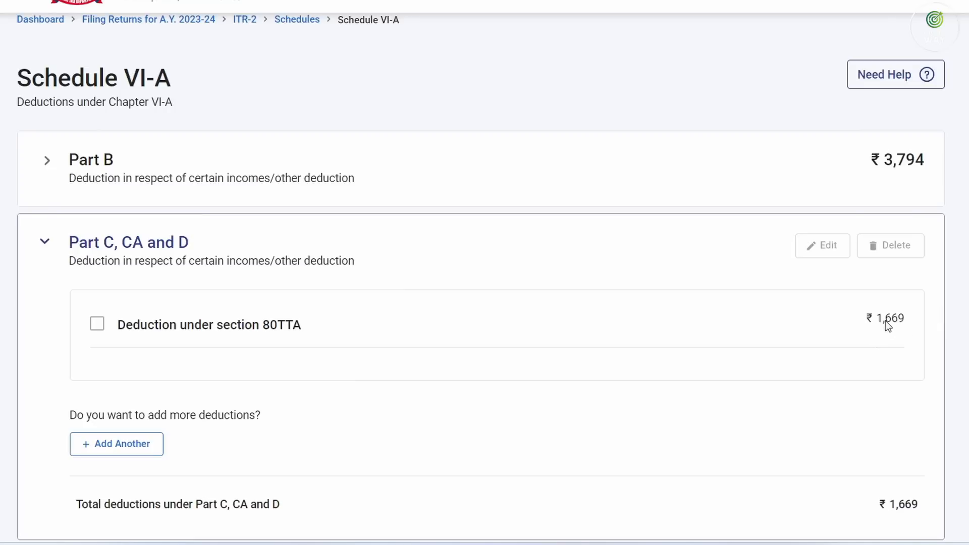
scroll(879, 311, down, 5)
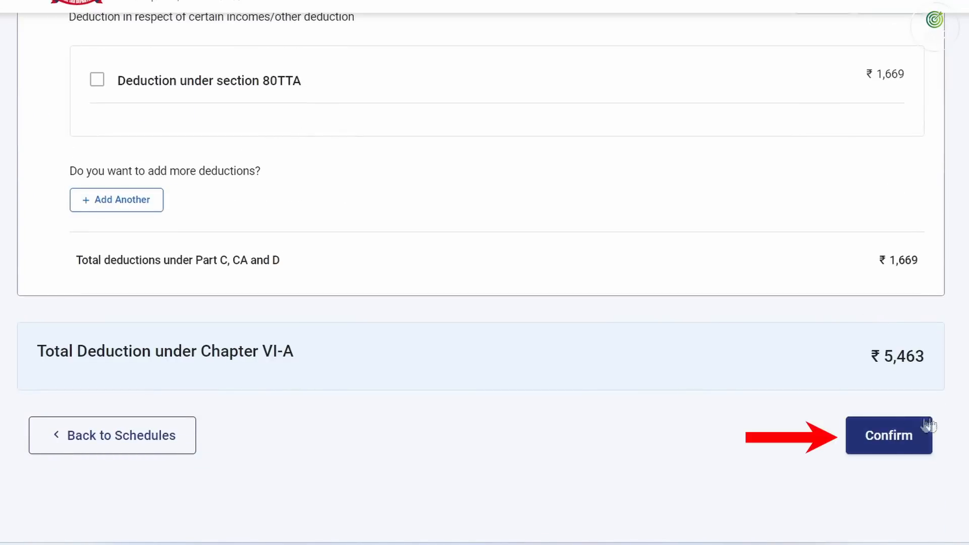
click(889, 436)
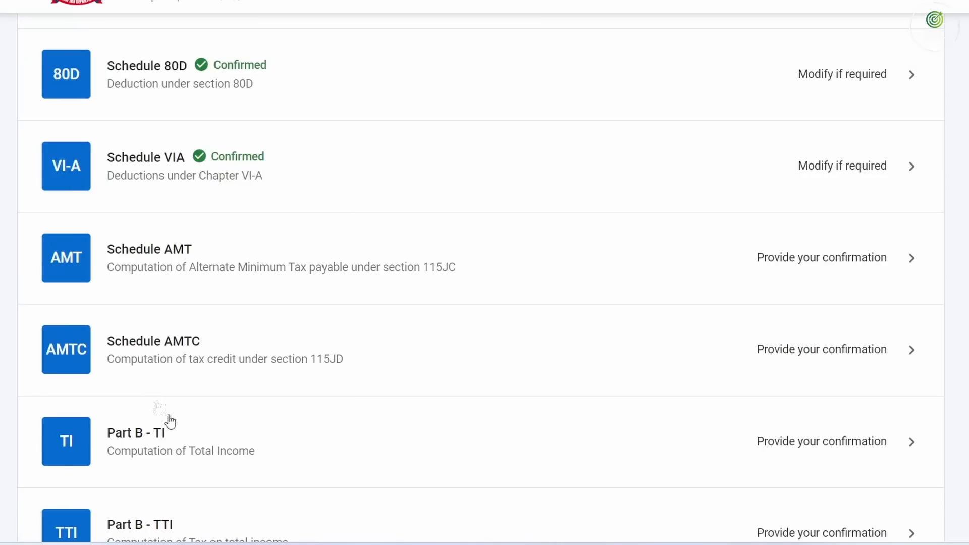
- Open and confirm Schedule AMT and Schedule AMTC without adding tax credit details
click(254, 258)
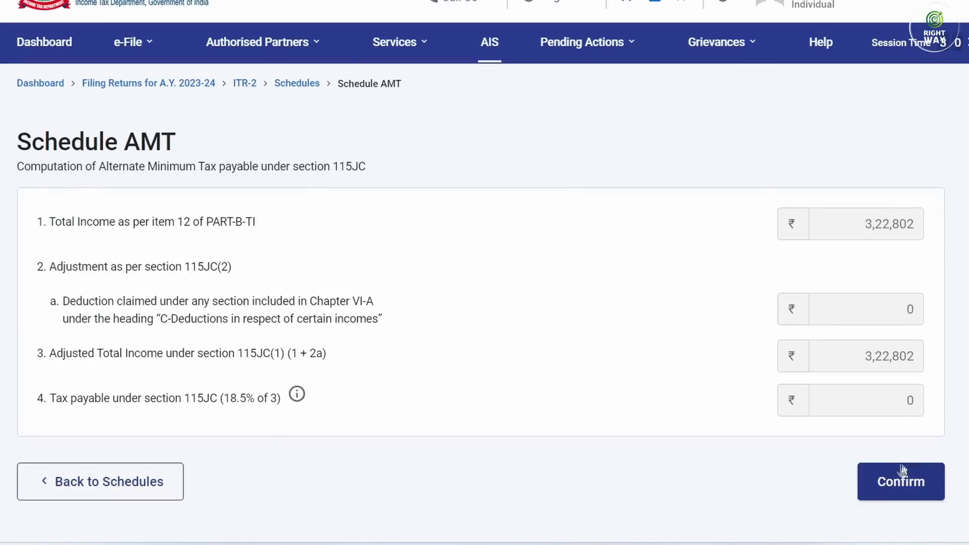
click(892, 485)
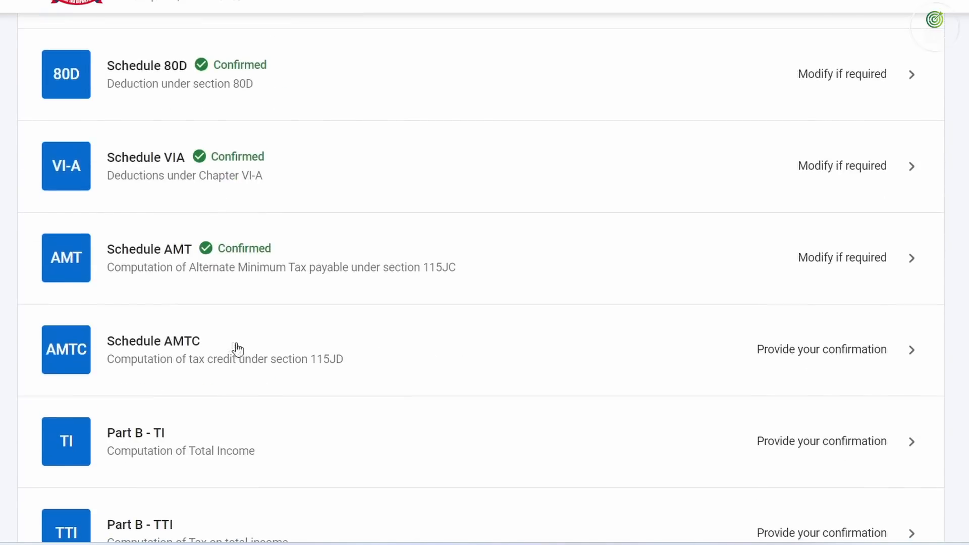
click(354, 348)
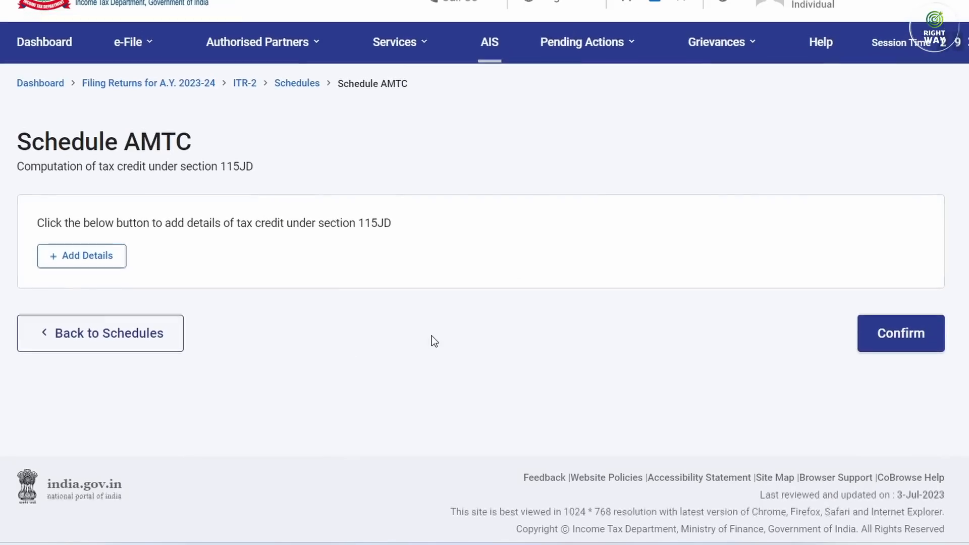
click(896, 341)
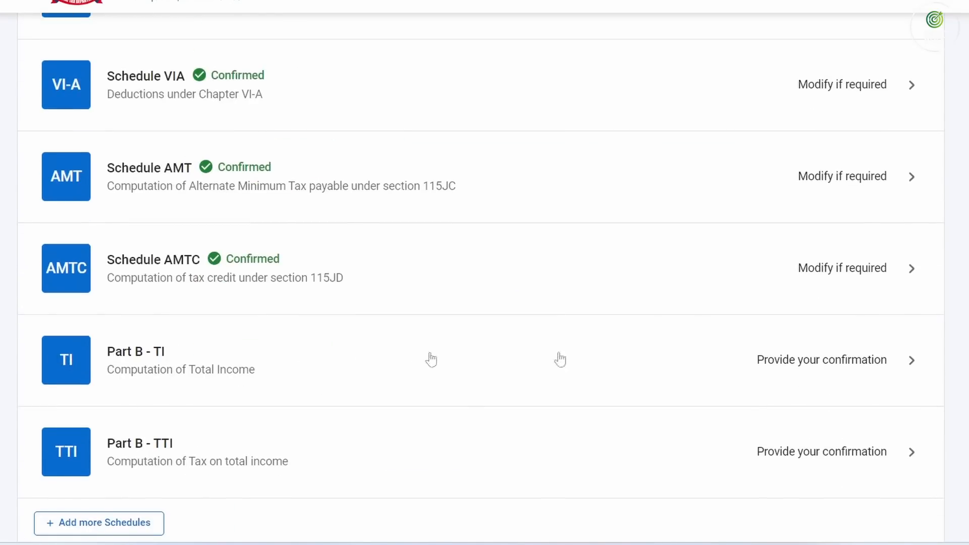
- Open Part B - TI, review the total income computation through to the deemed income, and confirm it
click(857, 371)
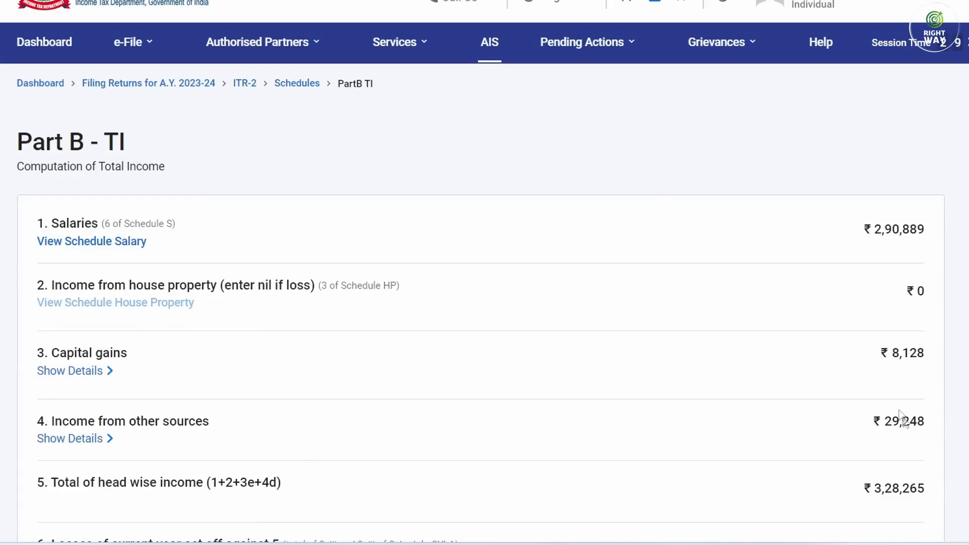
drag(892, 421, 905, 422)
scroll(907, 424, down, 4)
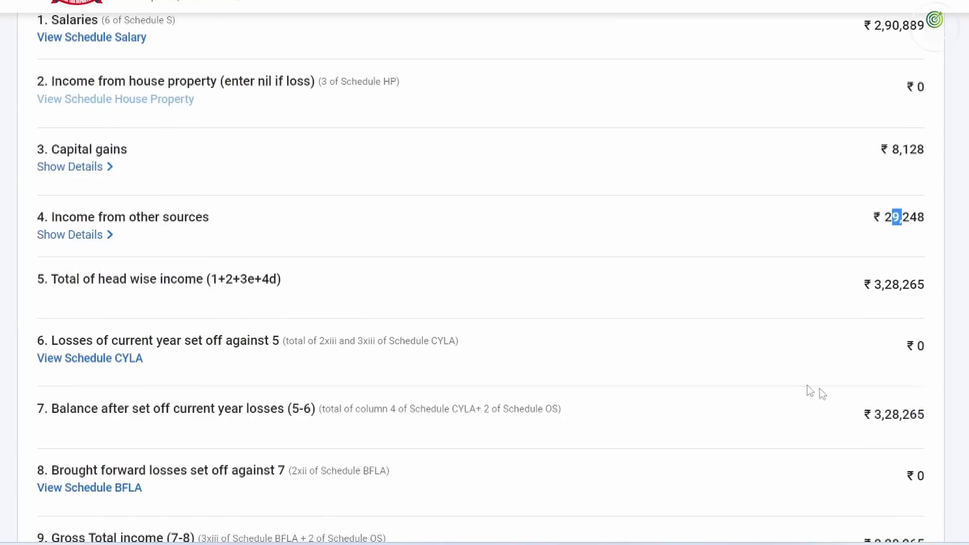
scroll(888, 289, down, 5)
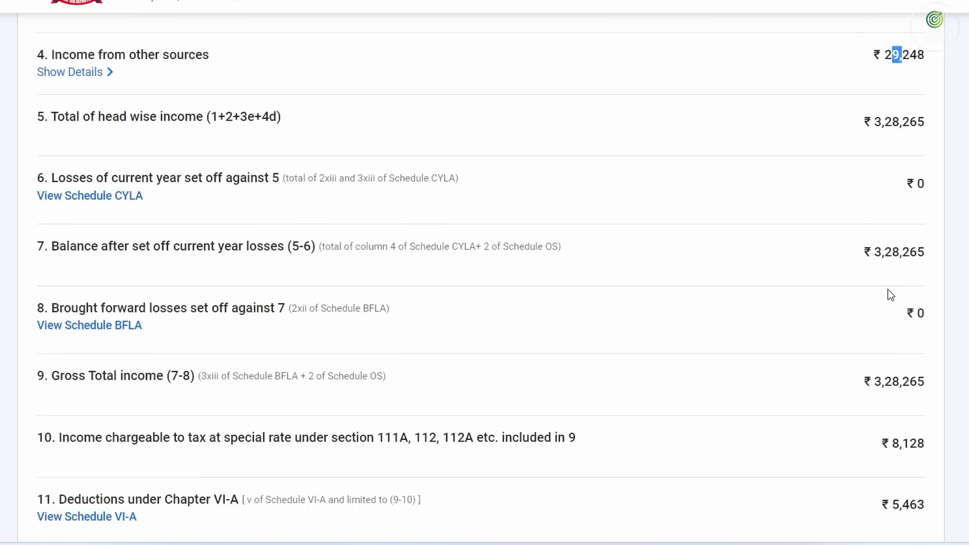
scroll(903, 420, down, 6)
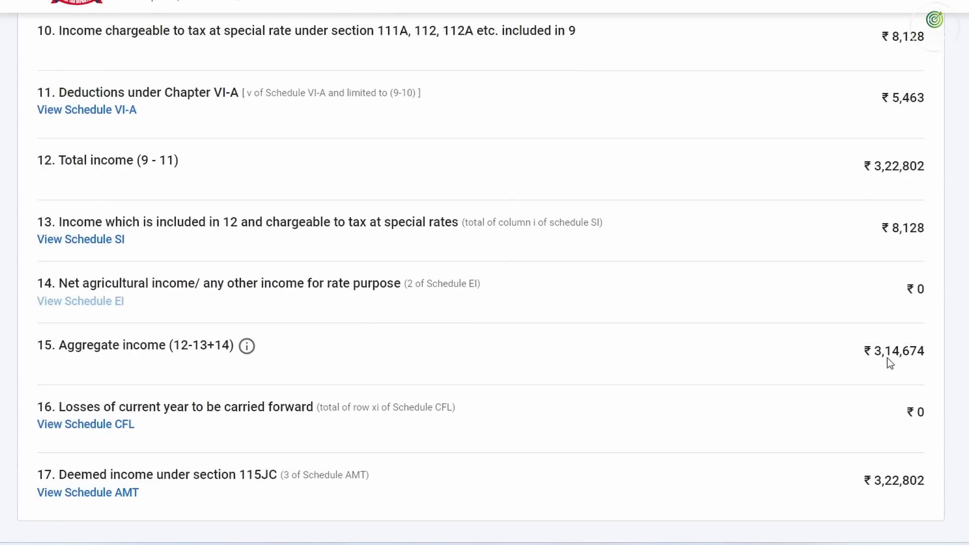
scroll(888, 356, down, 5)
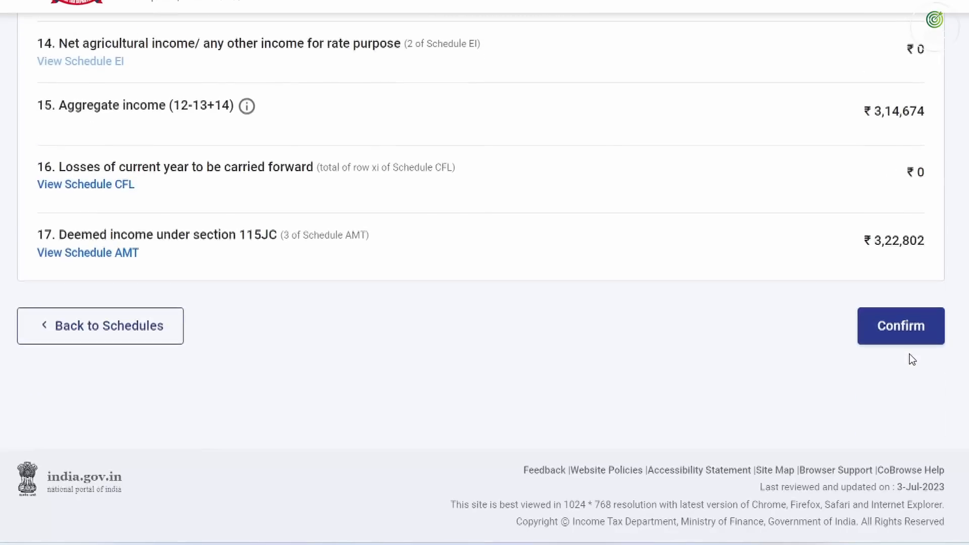
click(893, 328)
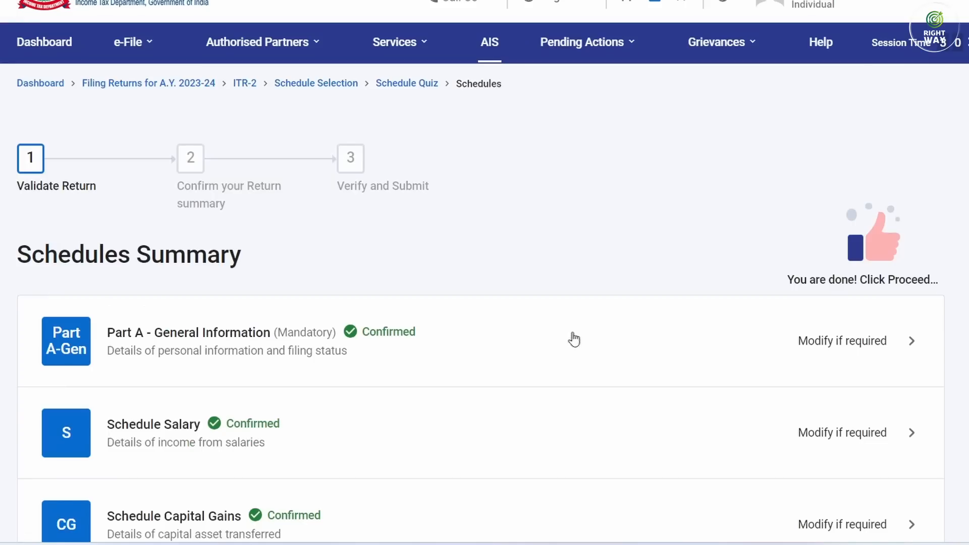
- Open Part B - TTI, review the tax computation through to the refund and foreign asset question, and proceed to preview the return
scroll(573, 339, down, 8)
scroll(573, 339, down, 10)
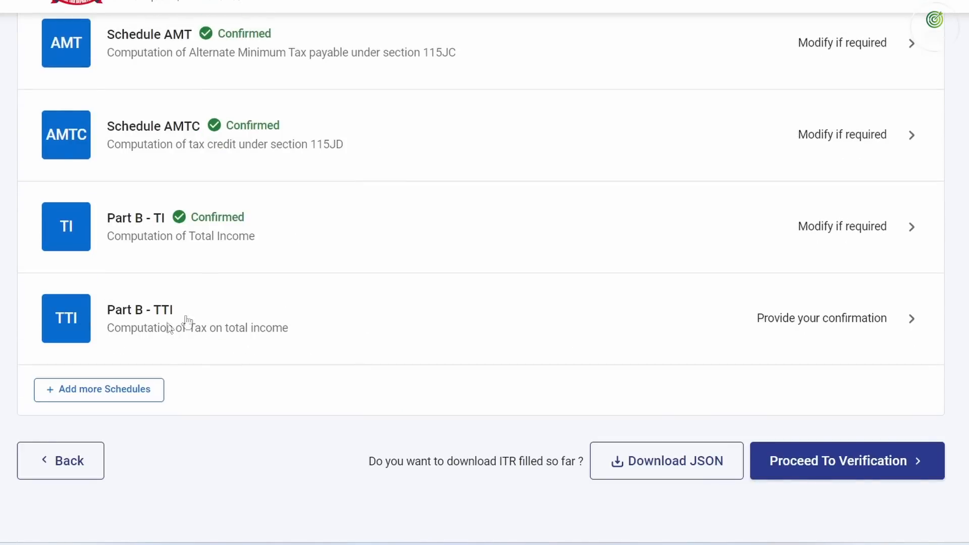
click(800, 317)
scroll(629, 263, down, 15)
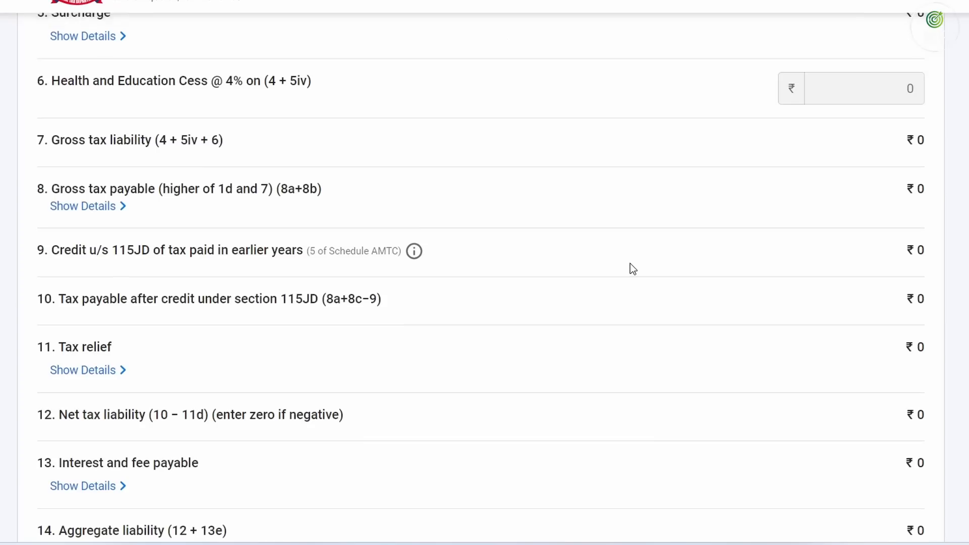
scroll(630, 264, down, 5)
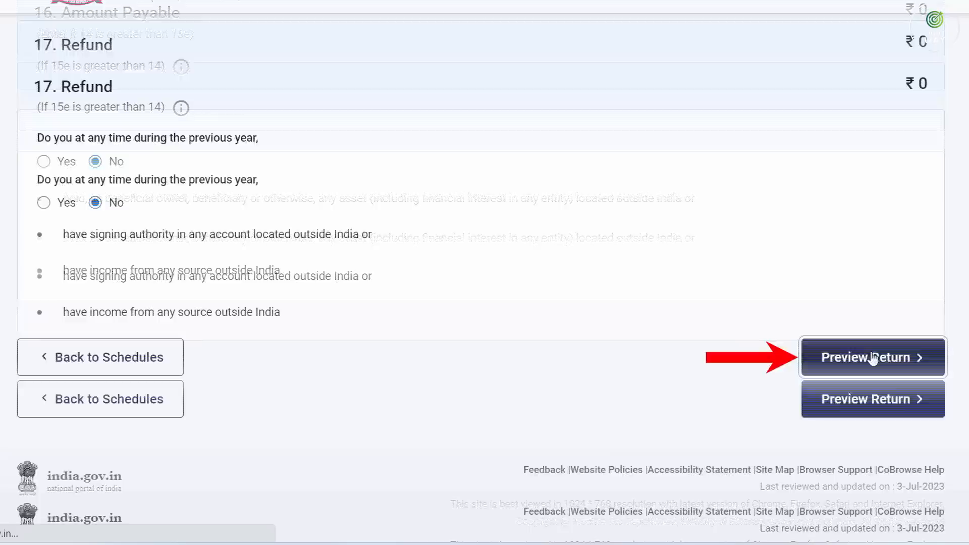
click(872, 358)
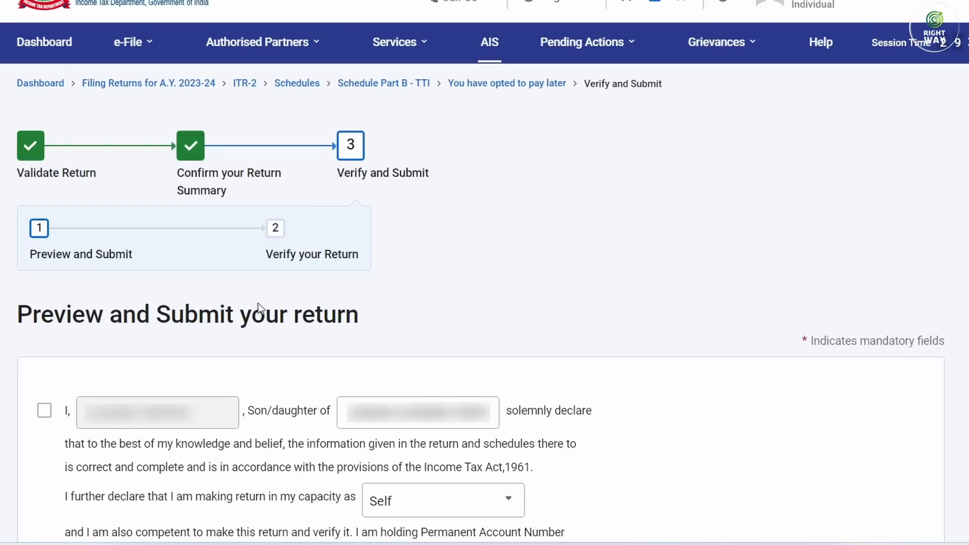
- Accept the declaration in the capacity of Self, open the return preview, and go to its end
click(44, 410)
click(835, 461)
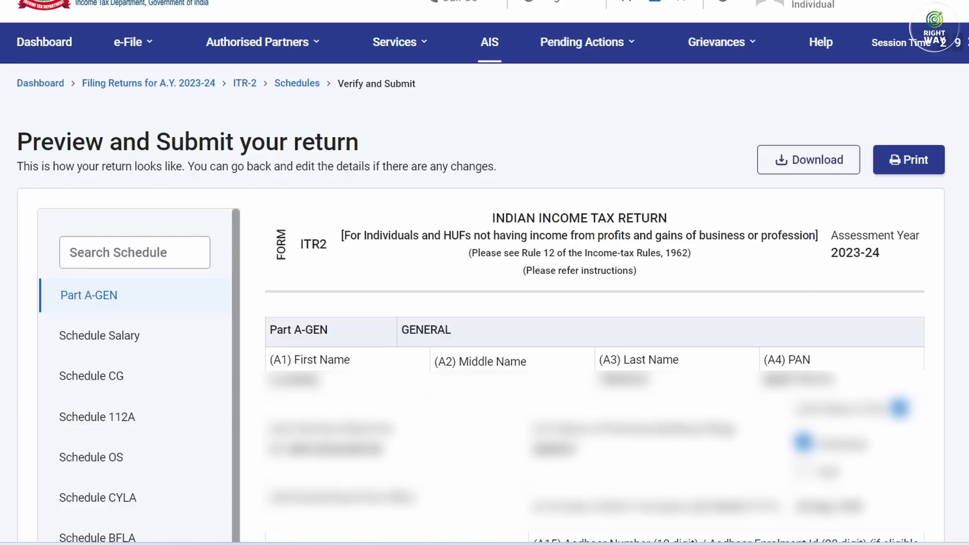
drag(967, 71, 968, 510)
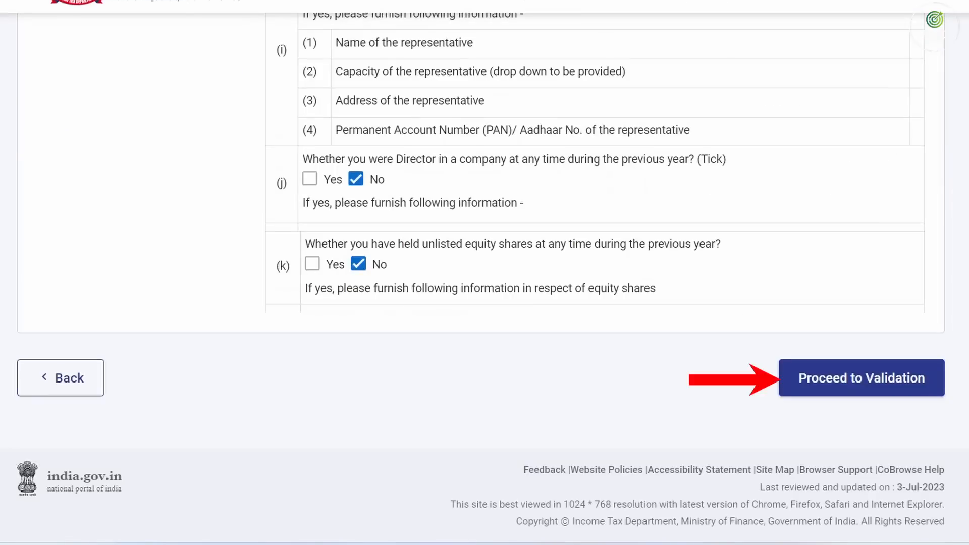
- Validate the ITR-2 return, check the validation result for errors, and proceed to verification
click(846, 377)
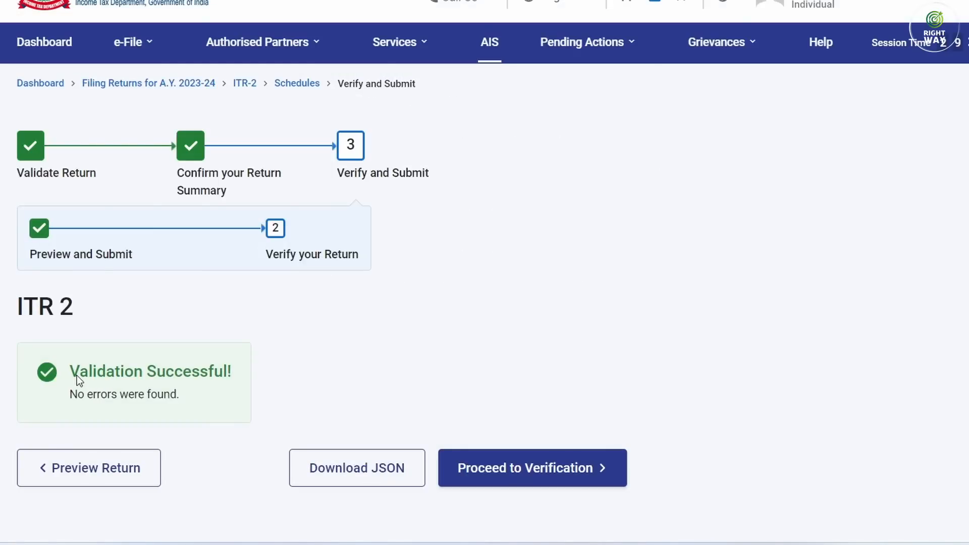
drag(69, 395, 168, 401)
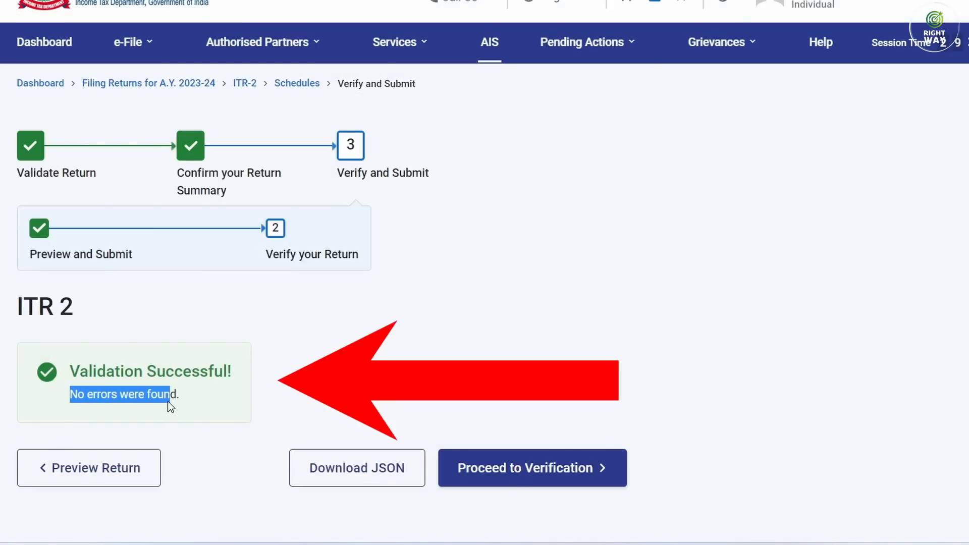
click(189, 365)
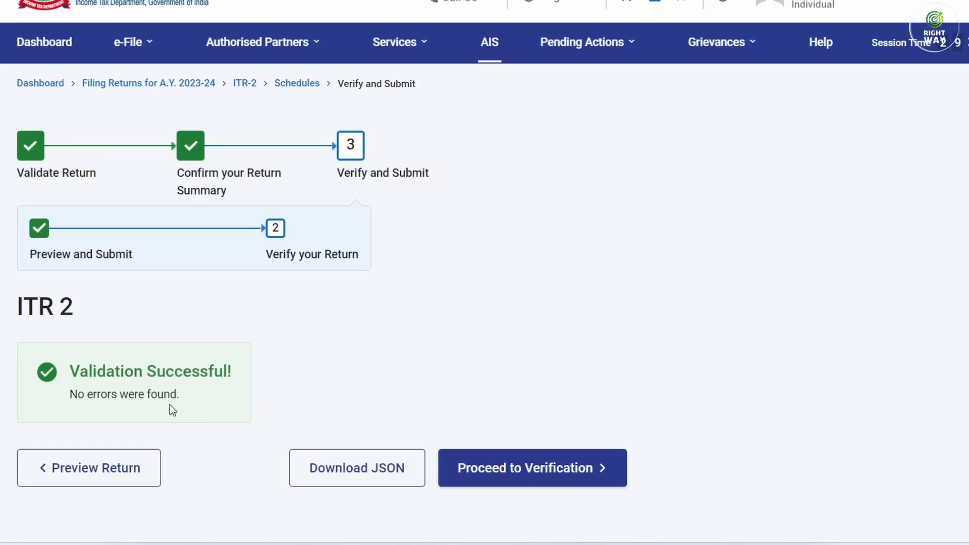
click(518, 474)
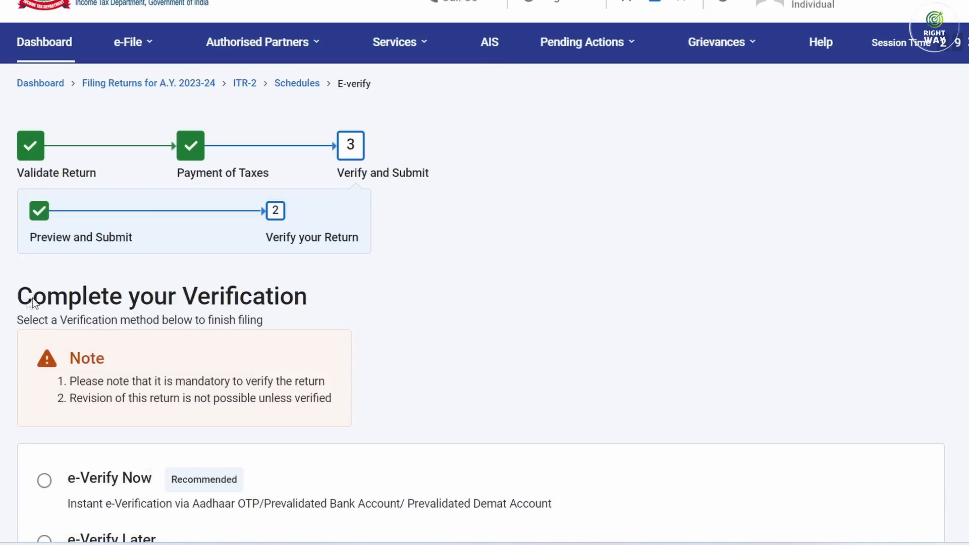
- Choose e-Verify Later, accept the 30-day verification condition, and submit the return
scroll(254, 306, down, 5)
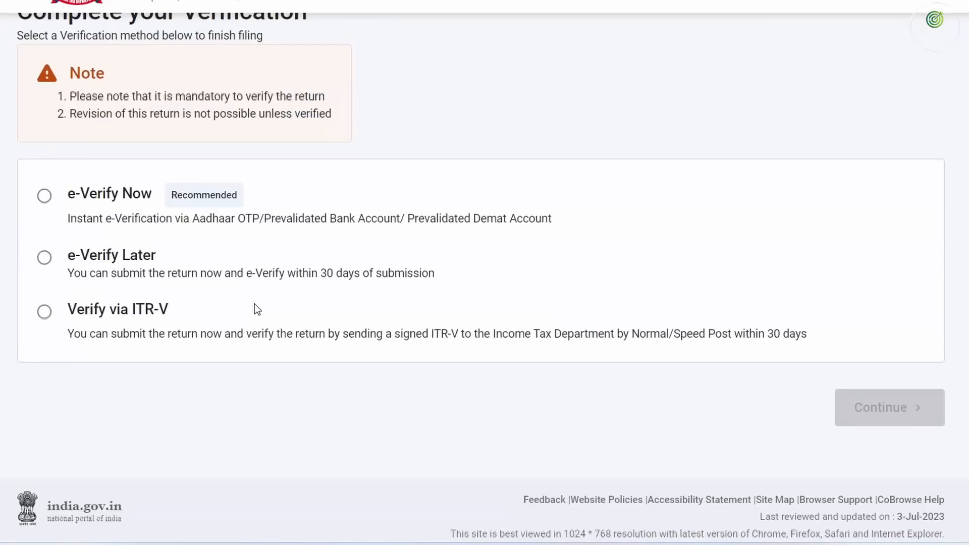
click(44, 196)
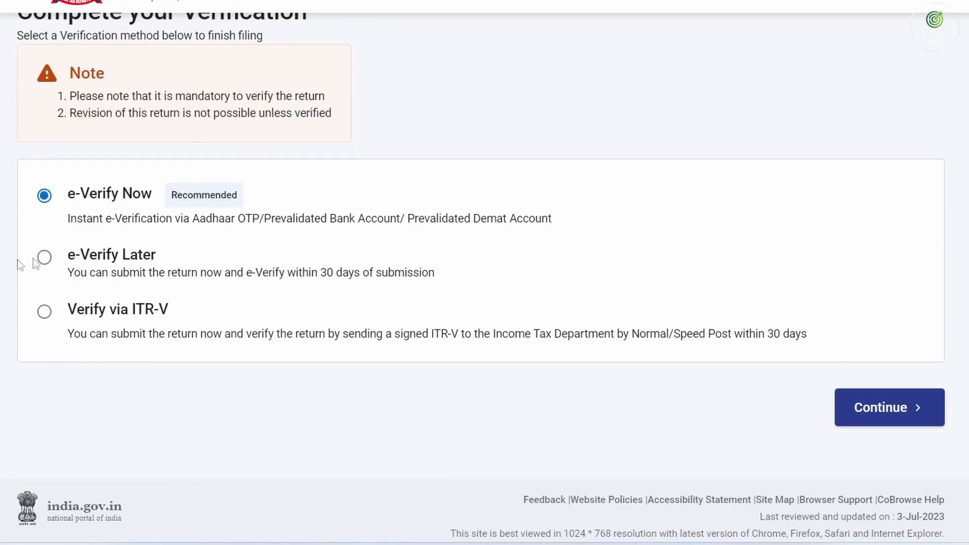
click(44, 257)
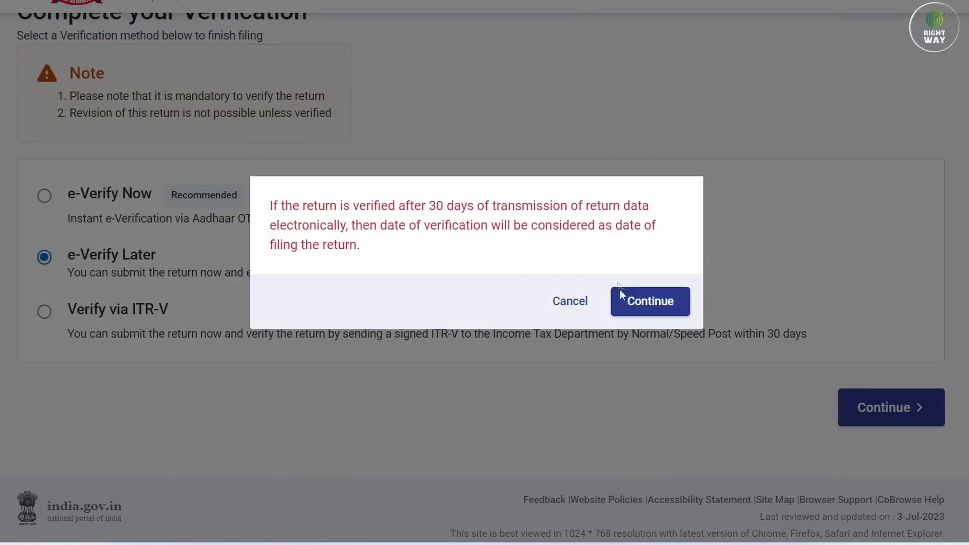
click(629, 301)
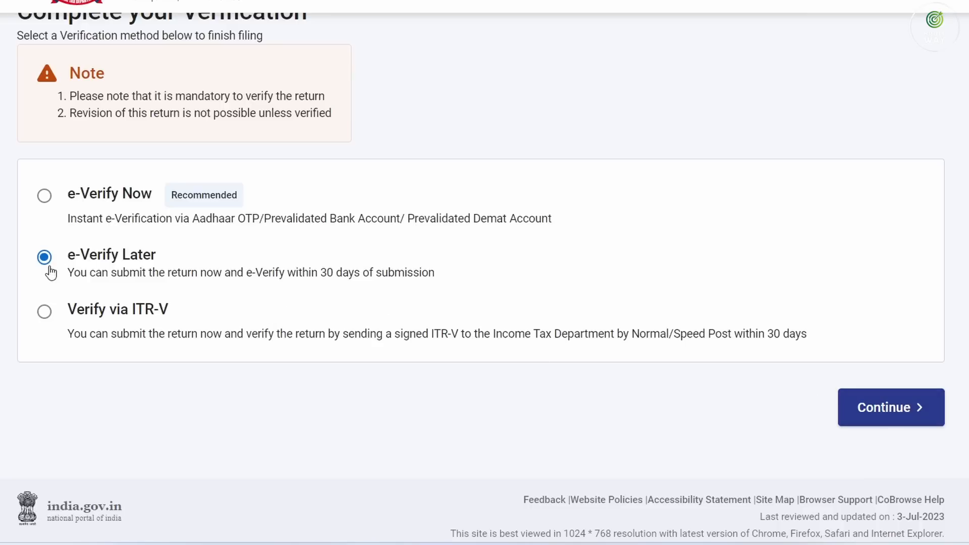
click(863, 408)
click(640, 316)
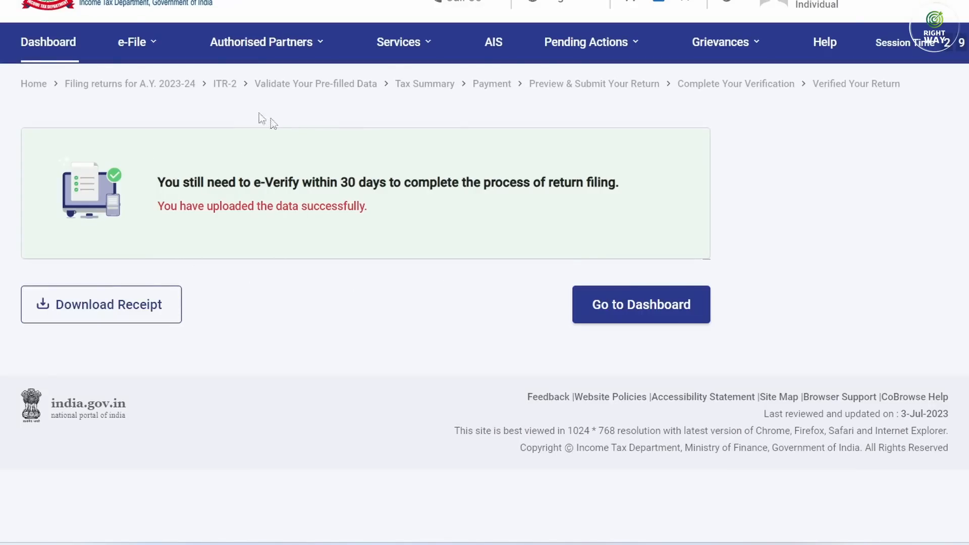
- Open the filed returns list and review the status and download options of the A.Y. 2023-24 filing
click(136, 42)
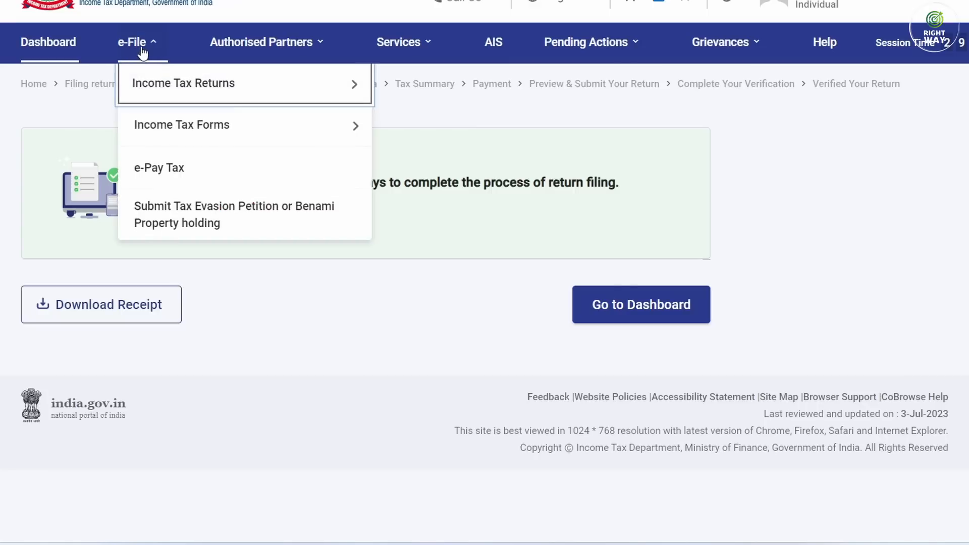
mouse_move(169, 89)
click(442, 128)
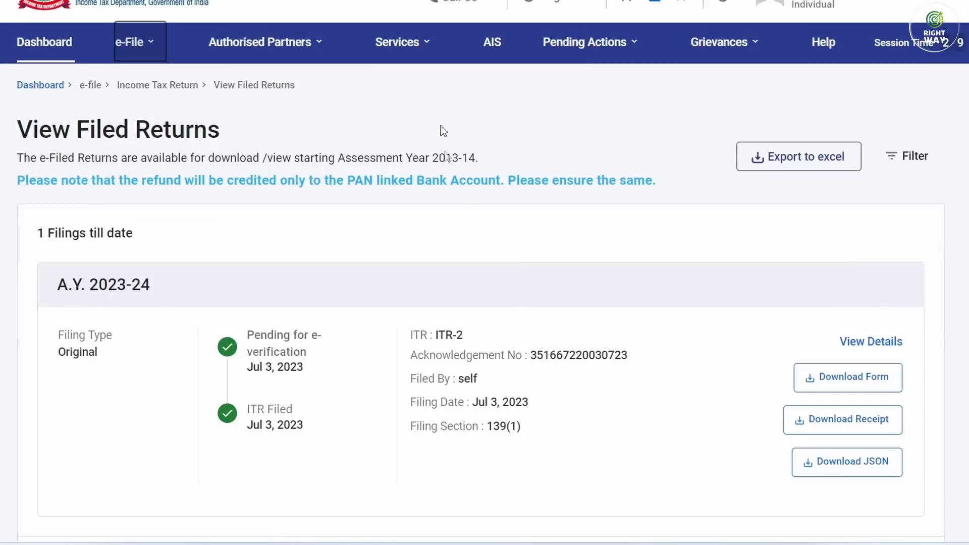
scroll(687, 328, down, 5)
scroll(683, 327, up, 3)
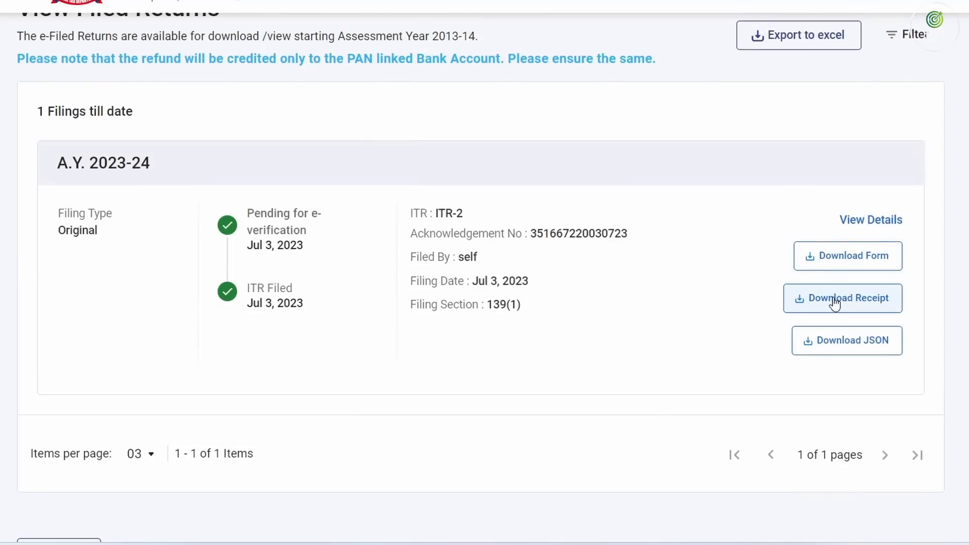
scroll(216, 210, up, 3)
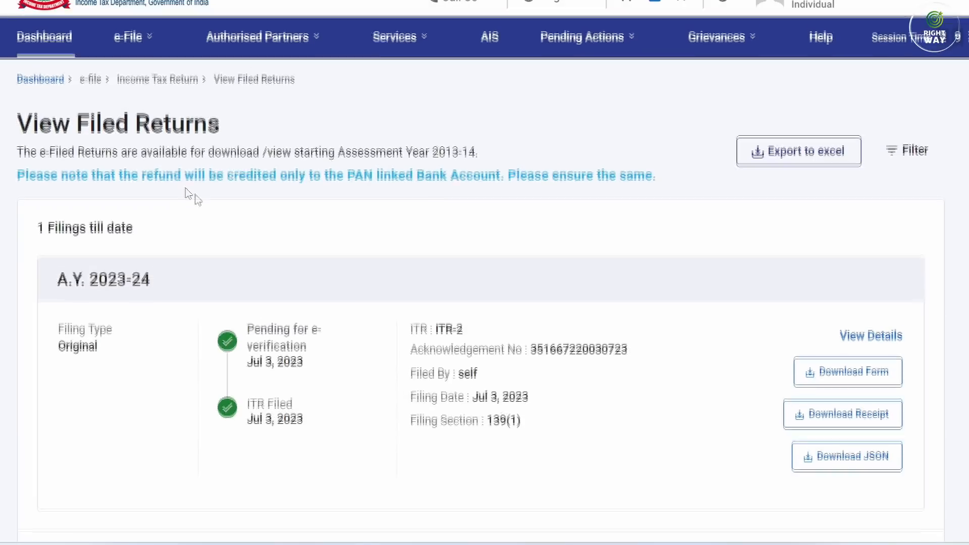
- Open e-Verify Return and start e-verification of the original ITR 2 for assessment year 2023-24
click(130, 48)
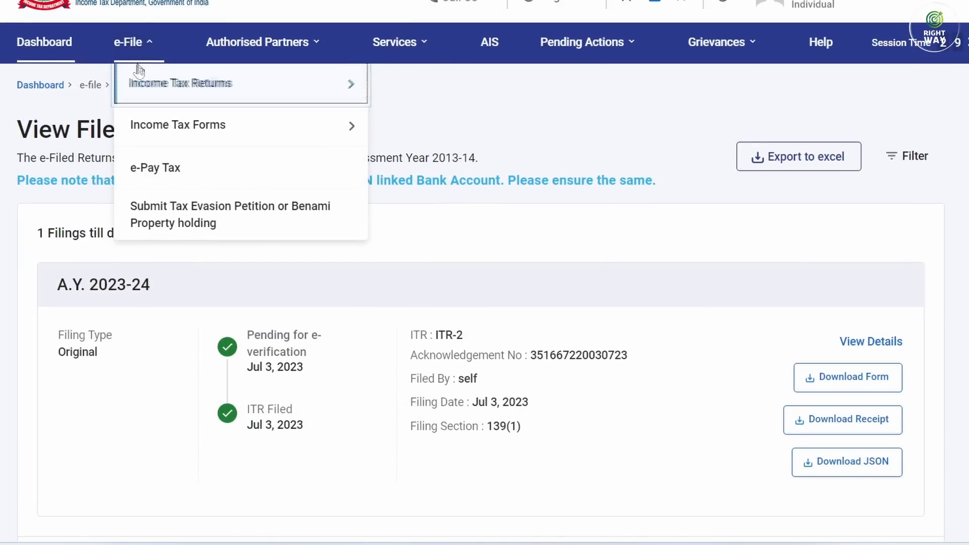
mouse_move(137, 82)
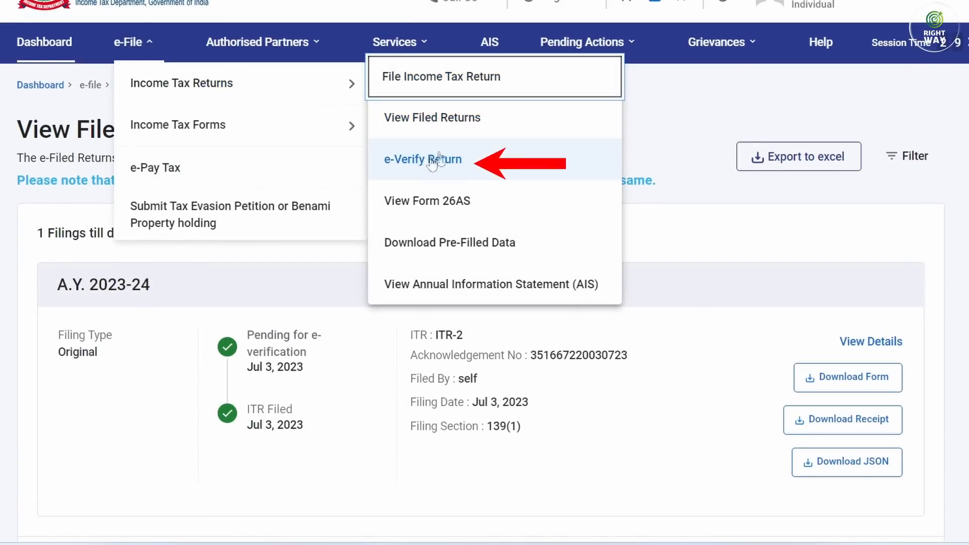
click(399, 161)
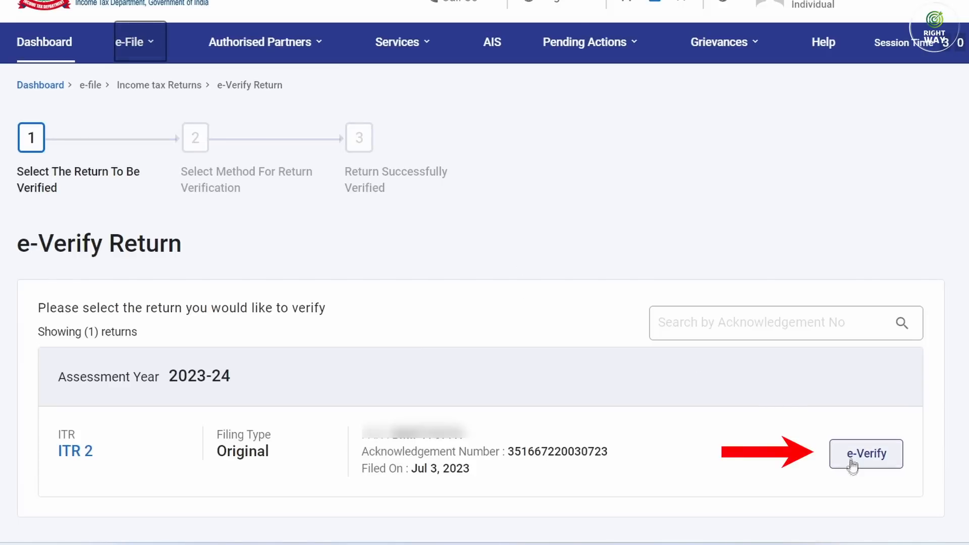
click(852, 464)
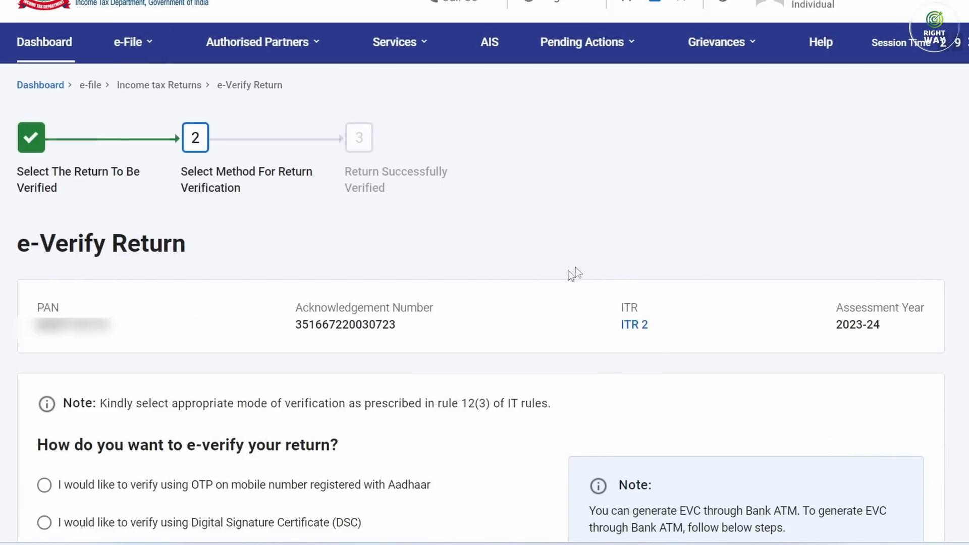
- Choose verification by OTP on the Aadhaar-registered mobile, agree to validate the Aadhaar details, and cancel the OTP generation
scroll(580, 272, down, 5)
click(45, 202)
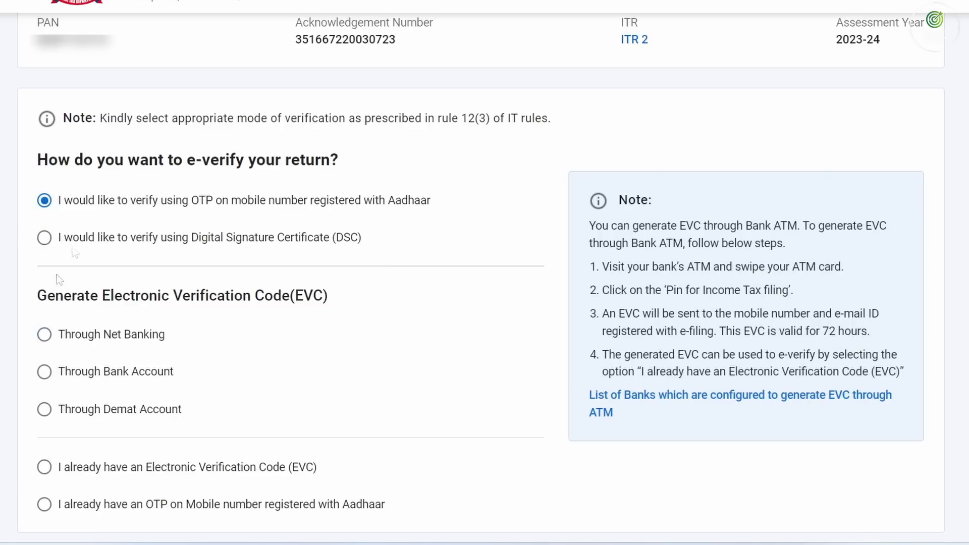
scroll(102, 208, down, 4)
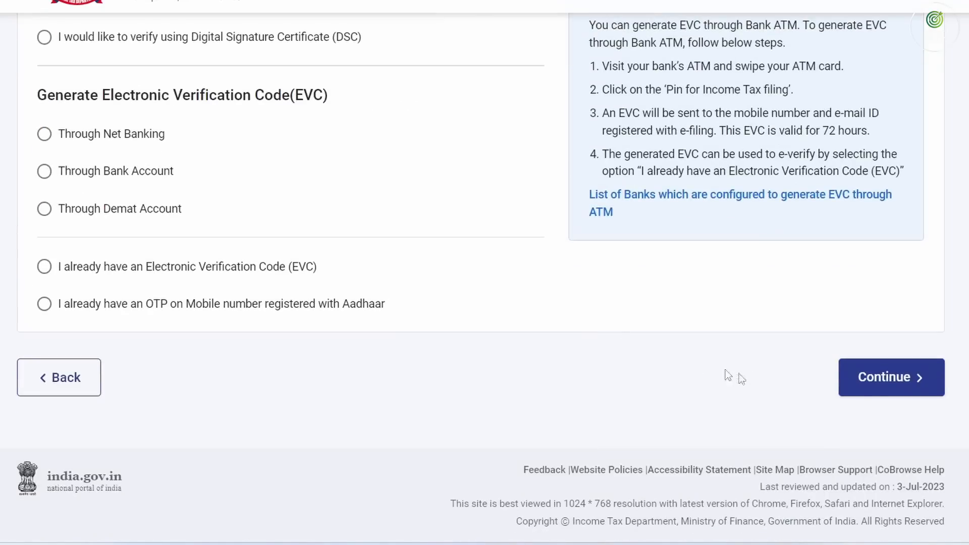
click(858, 378)
click(328, 271)
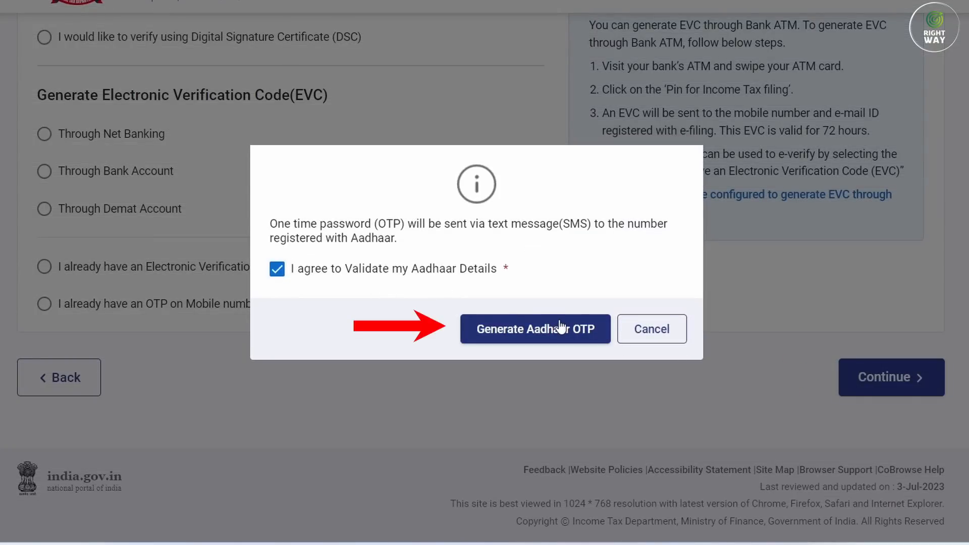
click(667, 339)
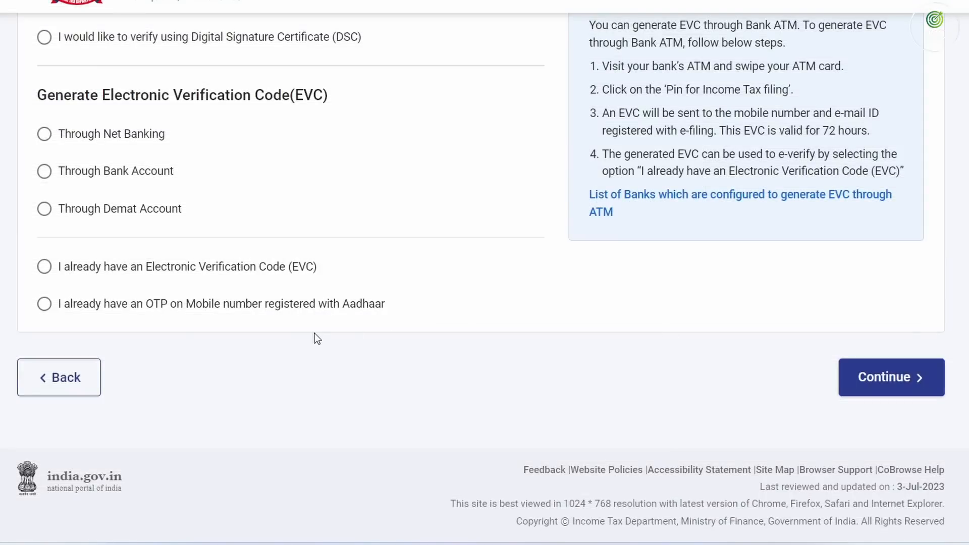
- Return to the filed returns and locate the form, receipt and JSON downloads for A.Y. 2023-24
scroll(302, 336, up, 10)
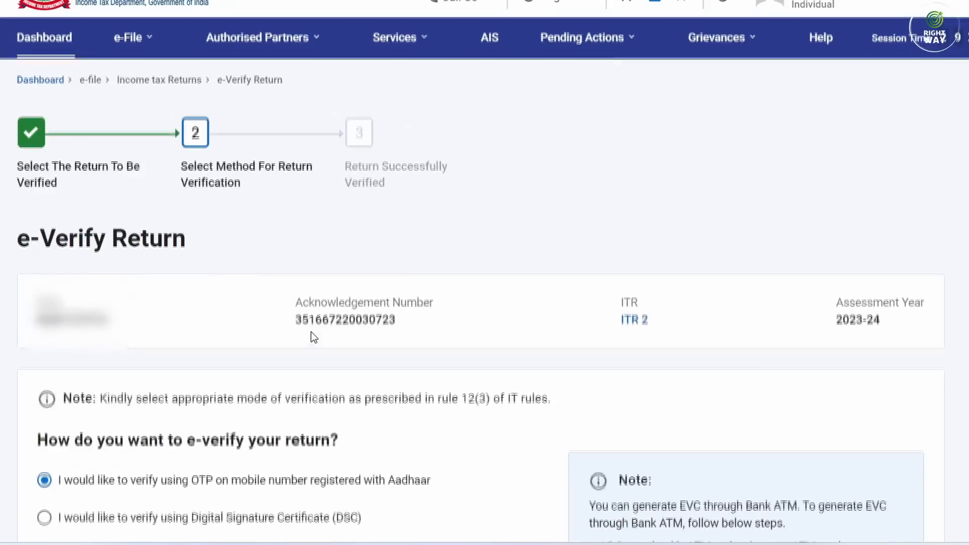
mouse_move(135, 57)
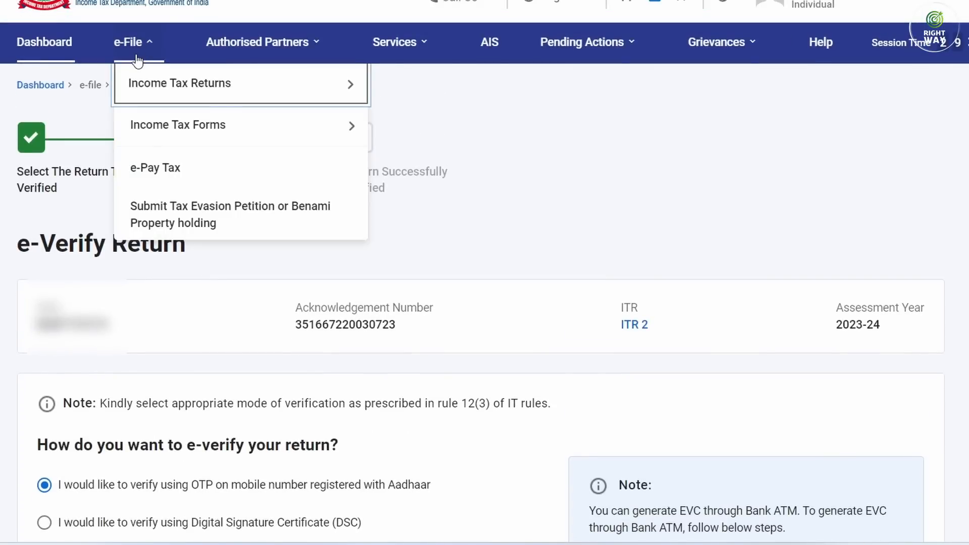
mouse_move(150, 91)
click(424, 117)
scroll(808, 338, down, 2)
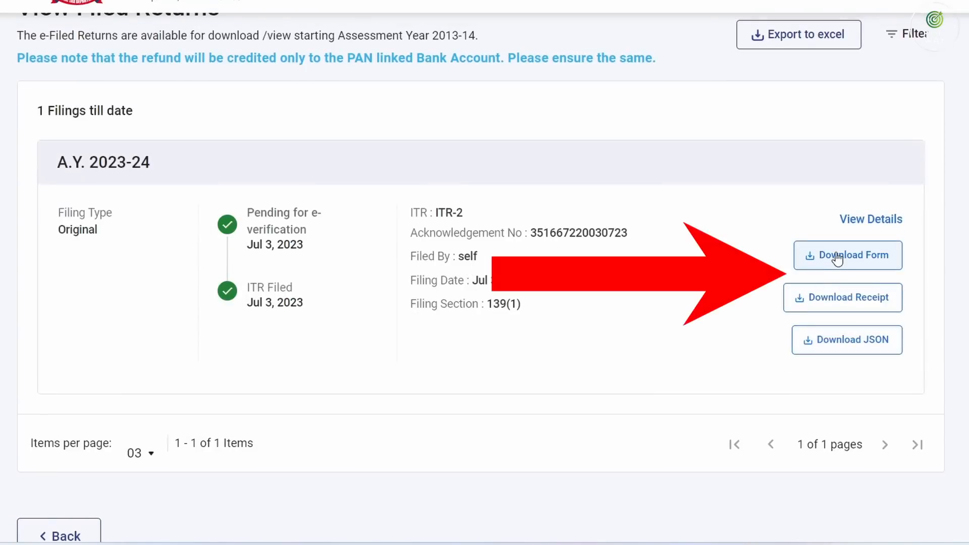